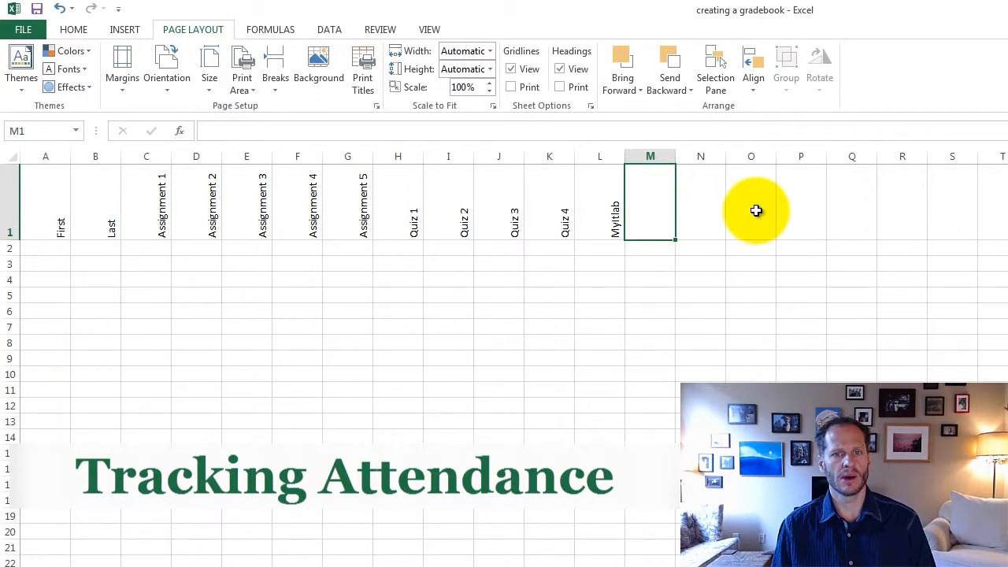
Step: Enter the attendance headings "Week 1 Day 1" in M1 and "Week 1 Day 2" in N1
{"action": "type", "text": "Wee"}
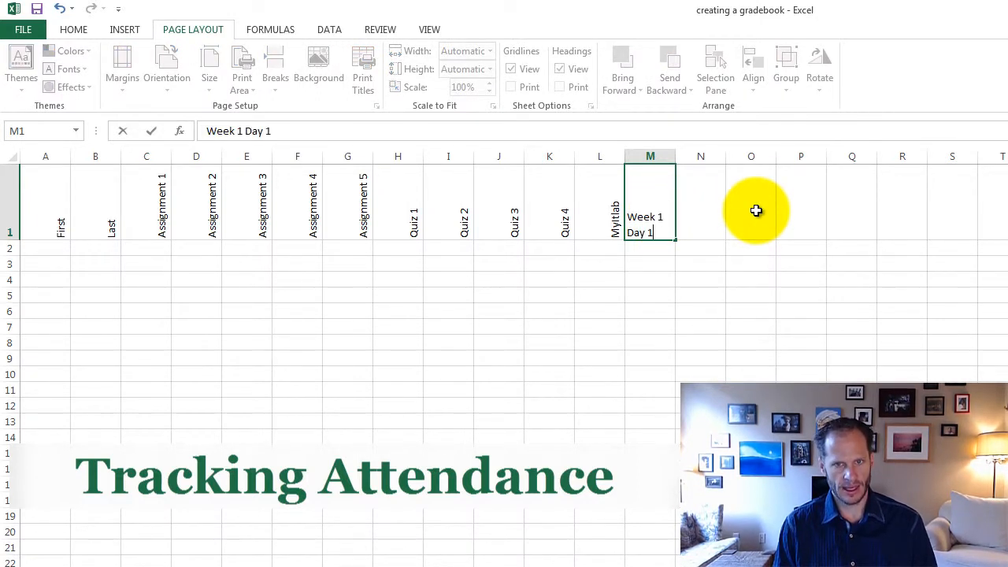
{"action": "type", "text": "k 1 Day 1"}
{"action": "key", "text": "Tab"}
{"action": "type", "text": "W"}
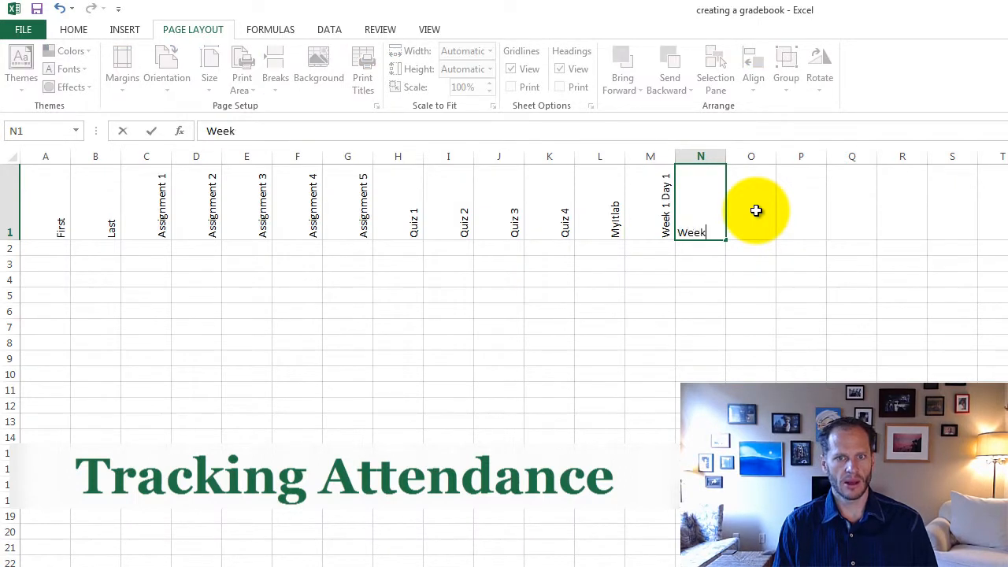
{"action": "type", "text": "eek 1 Day 2"}
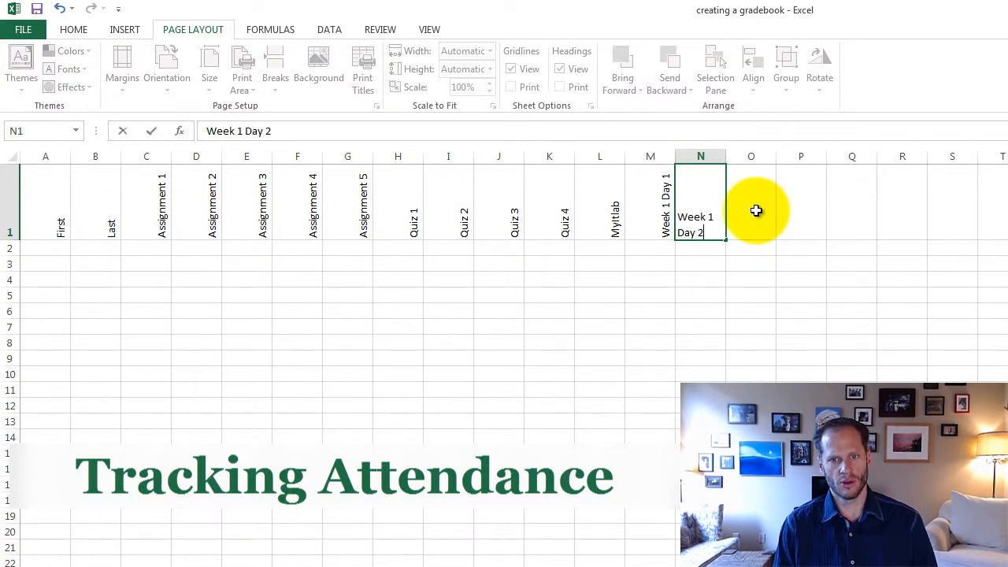
{"action": "key", "text": "Return"}
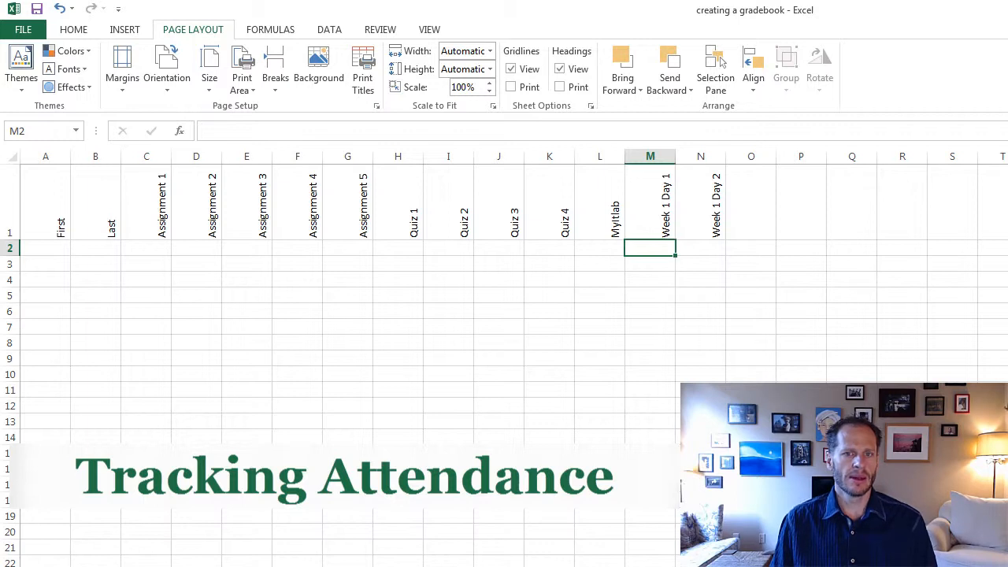
Step: Try to extend the two attendance headings in M1:N1 as a fill series through column W, and undo the fills
{"action": "left_click_drag", "start_coordinate": [665, 194], "coordinate": [811, 236]}
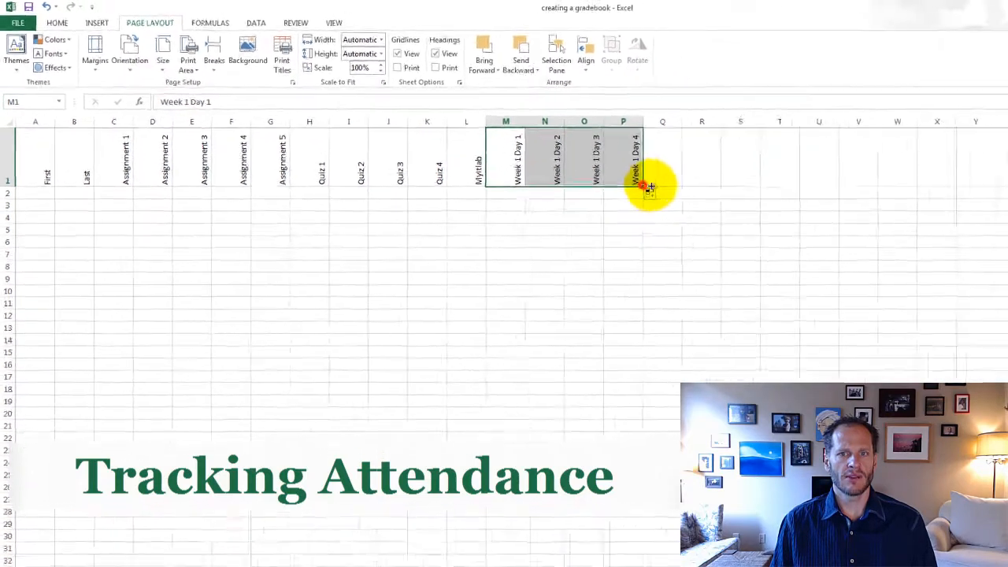
{"action": "left_click_drag", "start_coordinate": [644, 186], "coordinate": [796, 174]}
{"action": "left_click_drag", "start_coordinate": [683, 150], "coordinate": [785, 165]}
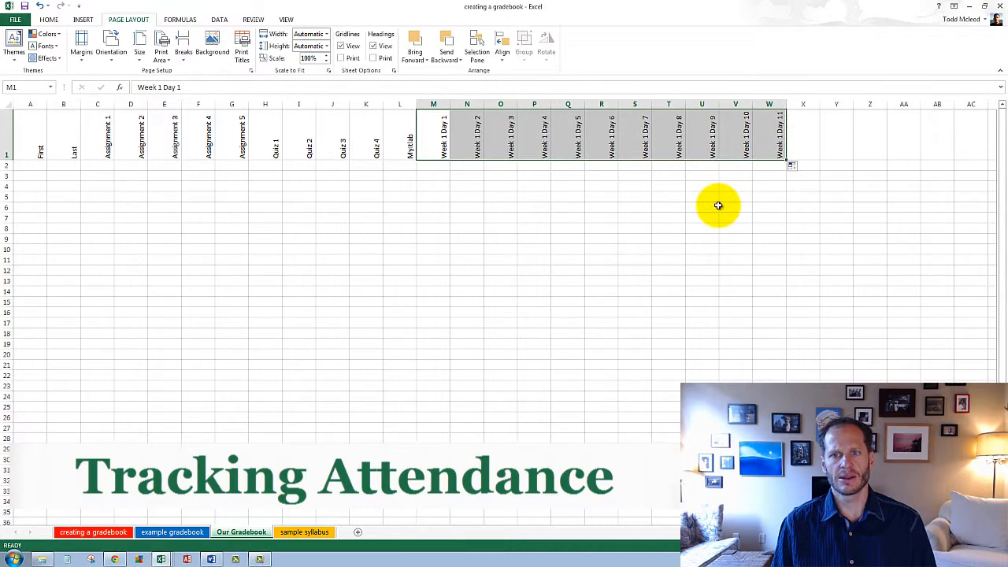
{"action": "key", "text": "ctrl+z"}
{"action": "key", "text": "ctrl+z"}
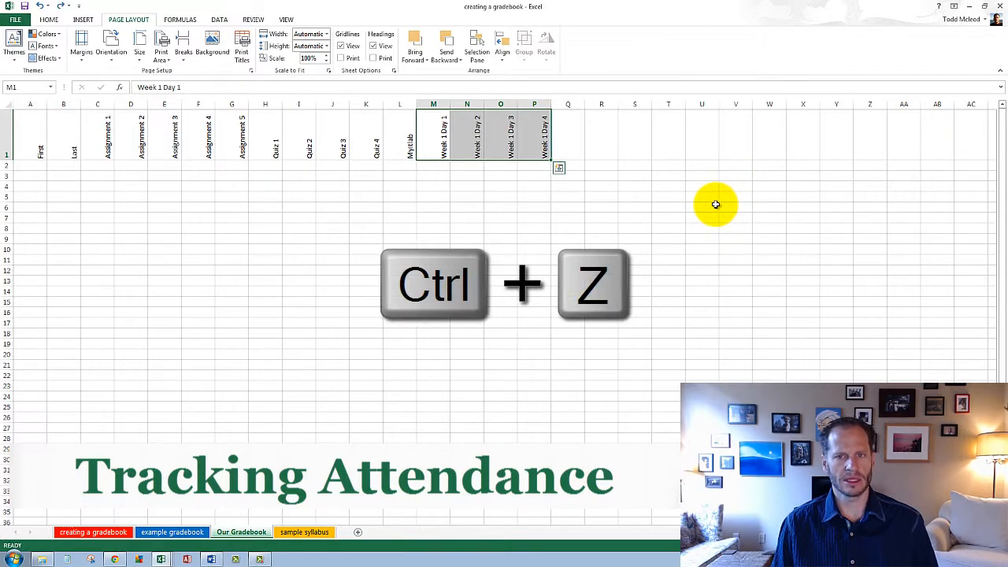
Step: Add a new worksheet and move it after the sample syllabus sheet
{"action": "left_click", "coordinate": [258, 337]}
{"action": "left_click", "coordinate": [357, 531]}
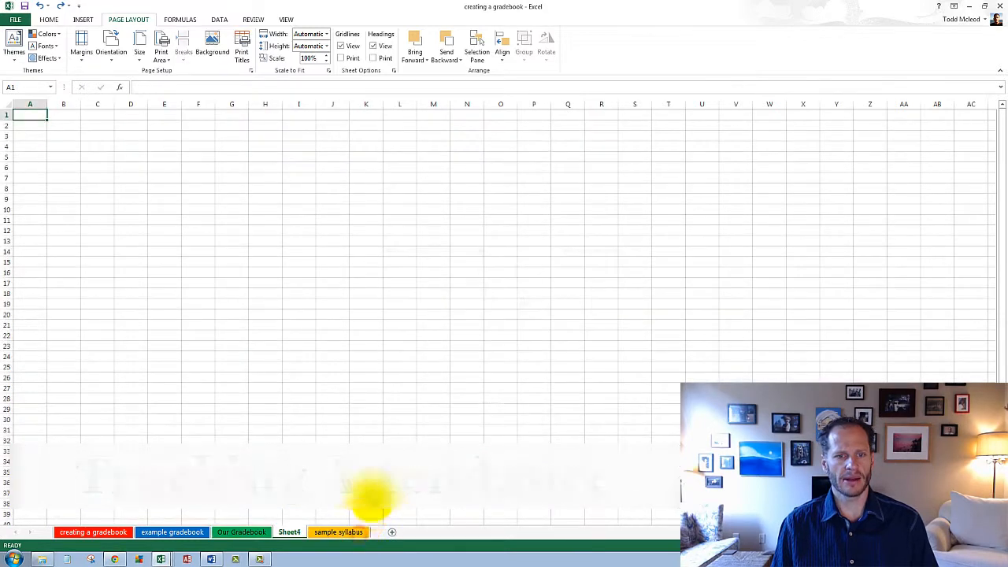
{"action": "left_click_drag", "start_coordinate": [289, 532], "coordinate": [374, 531]}
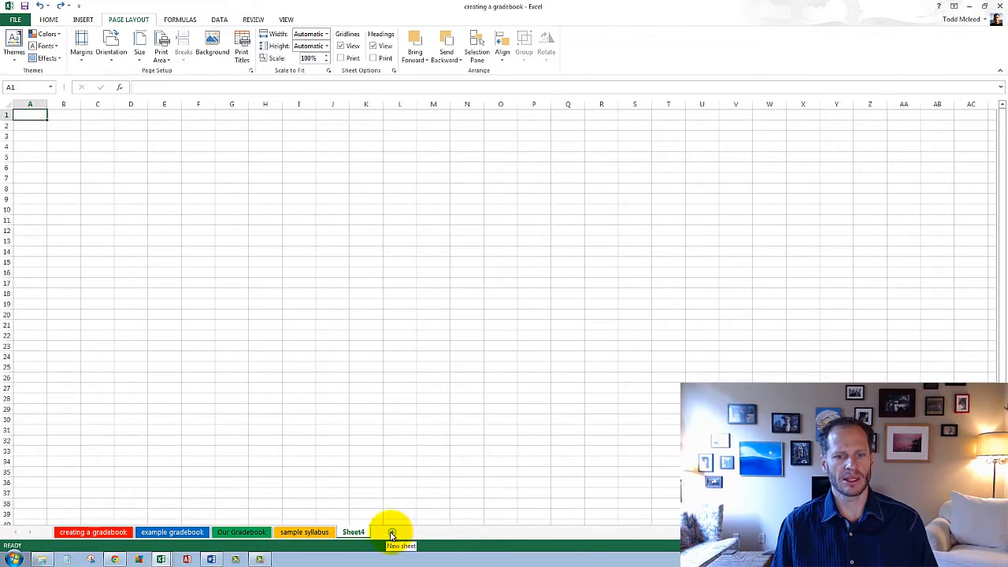
Step: Enter Week, 1, Day and 1 in cells B3 through E3 of the new sheet
{"action": "left_click", "coordinate": [120, 188]}
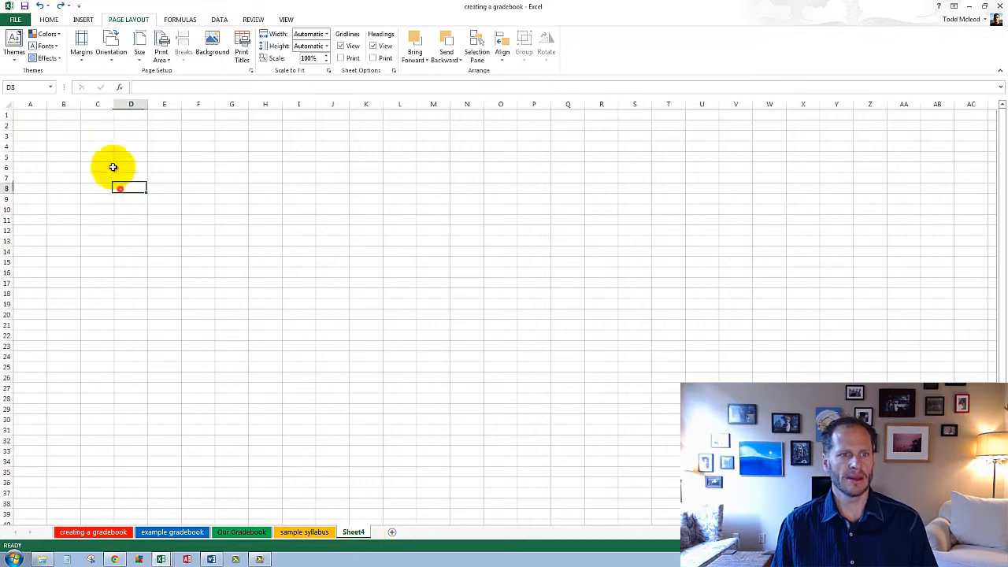
{"action": "left_click", "coordinate": [69, 136]}
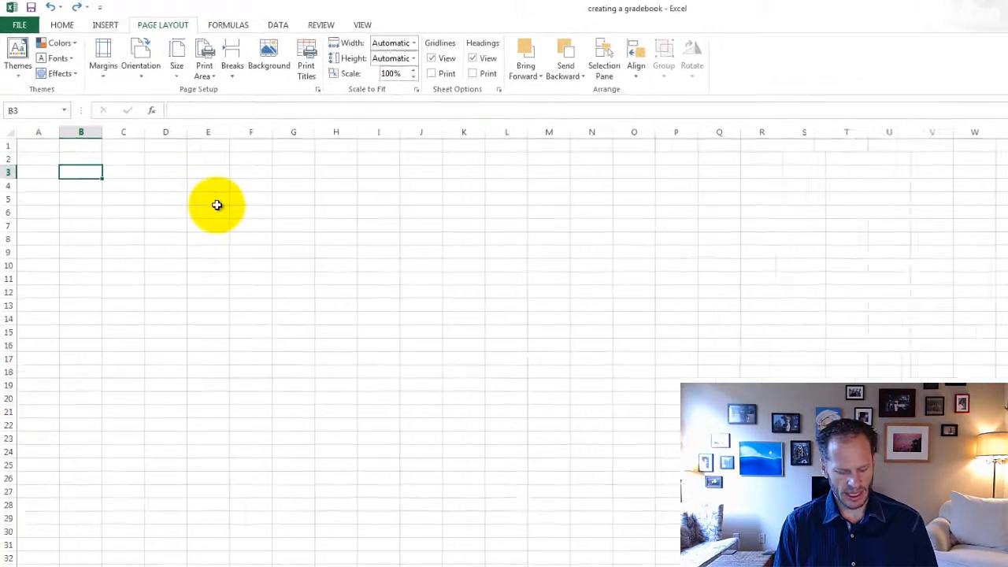
{"action": "type", "text": "Week"}
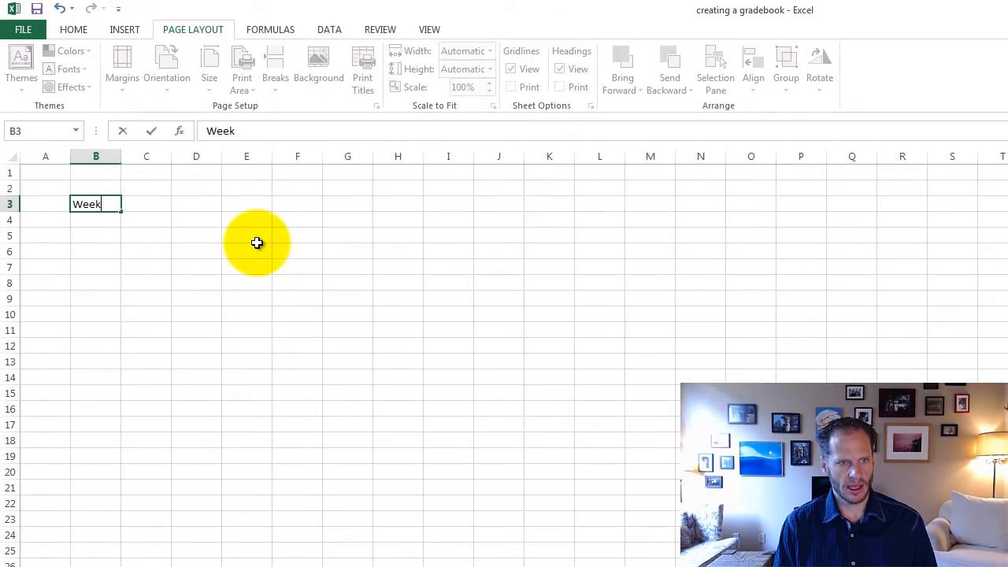
{"action": "key", "text": "Tab"}
{"action": "type", "text": "1"}
{"action": "key", "text": "Tab"}
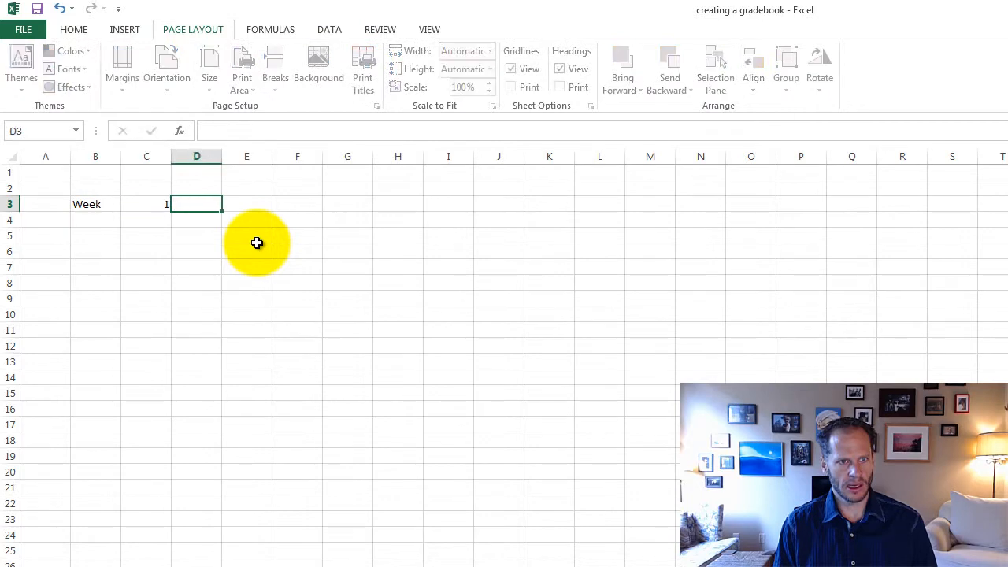
{"action": "type", "text": "Day"}
{"action": "key", "text": "Tab"}
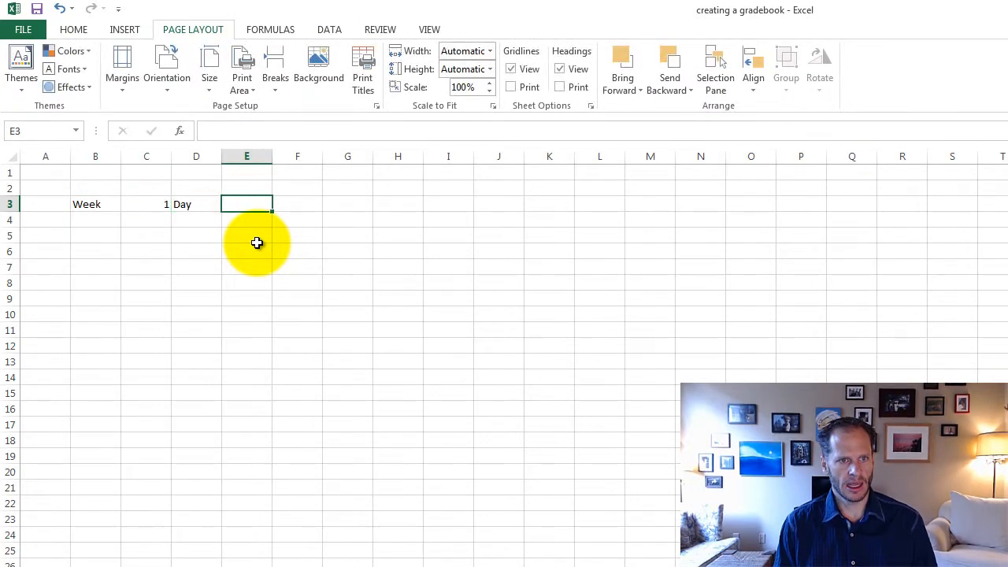
{"action": "type", "text": "1"}
{"action": "key", "text": "Return"}
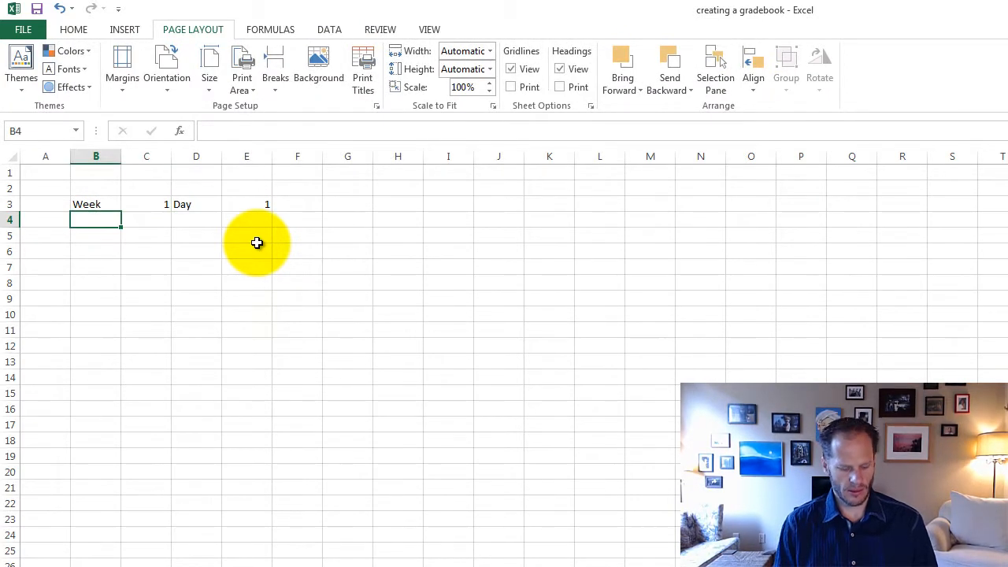
Step: Enter Week, 1, Day and 2 in cells B4 through E4
{"action": "type", "text": "Week"}
{"action": "key", "text": "Tab"}
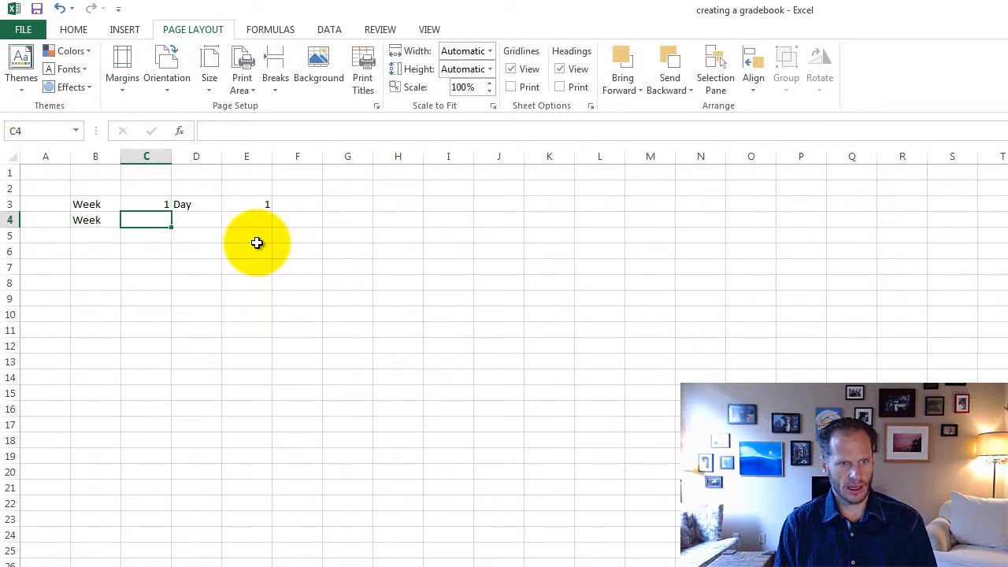
{"action": "type", "text": "1"}
{"action": "key", "text": "Tab"}
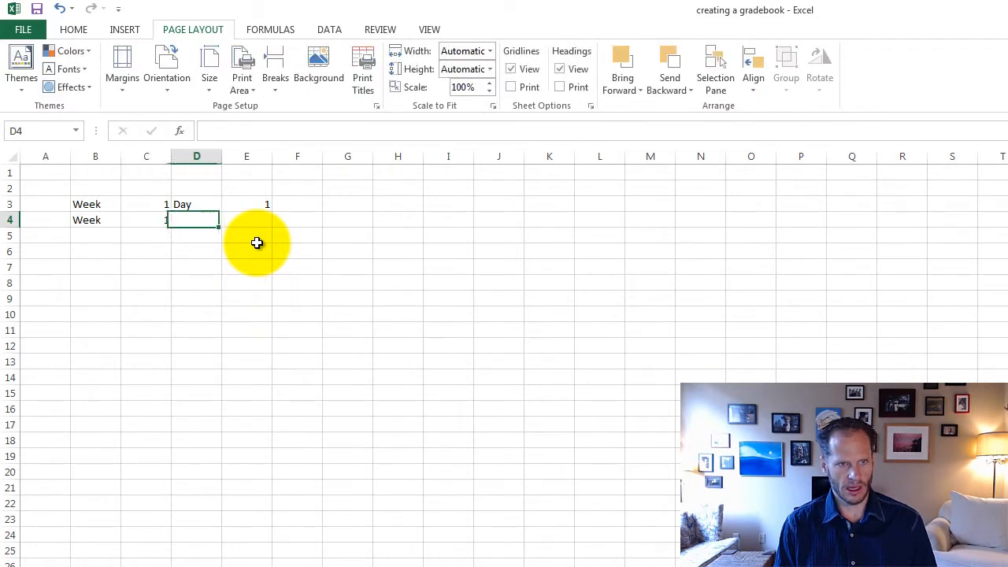
{"action": "type", "text": "SD"}
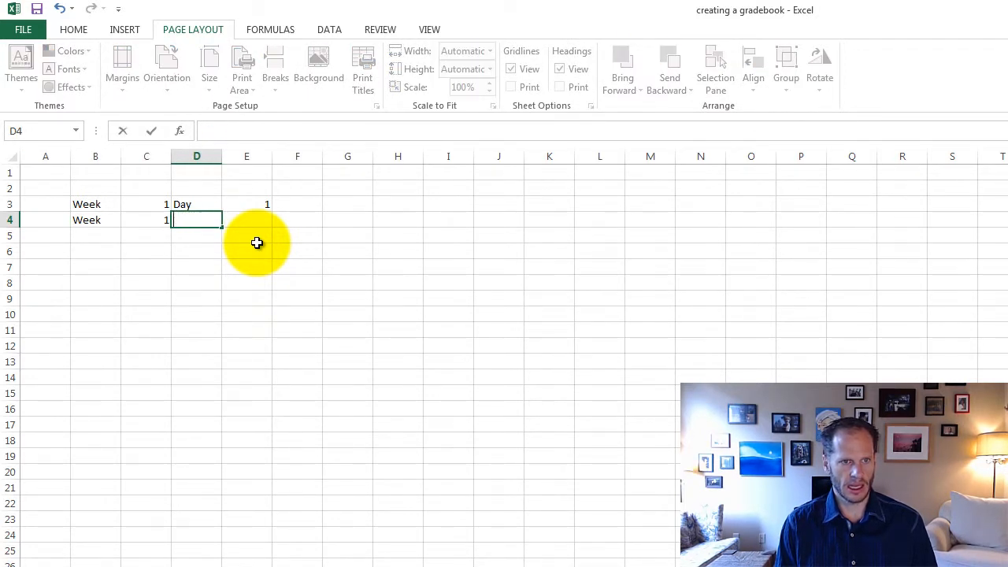
{"action": "key", "text": "Tab"}
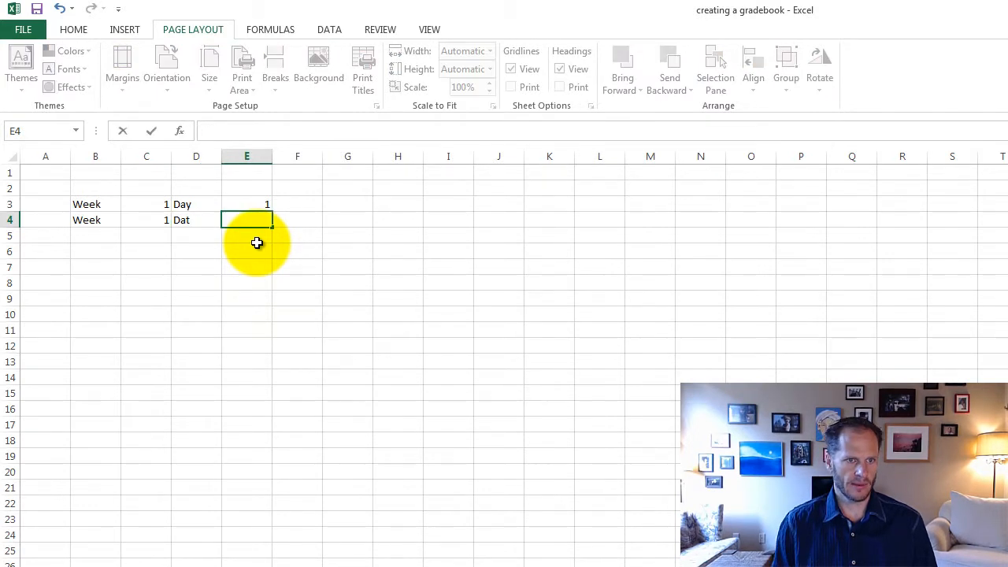
{"action": "key", "text": "shift+Tab"}
{"action": "type", "text": "Day"}
{"action": "key", "text": "Tab"}
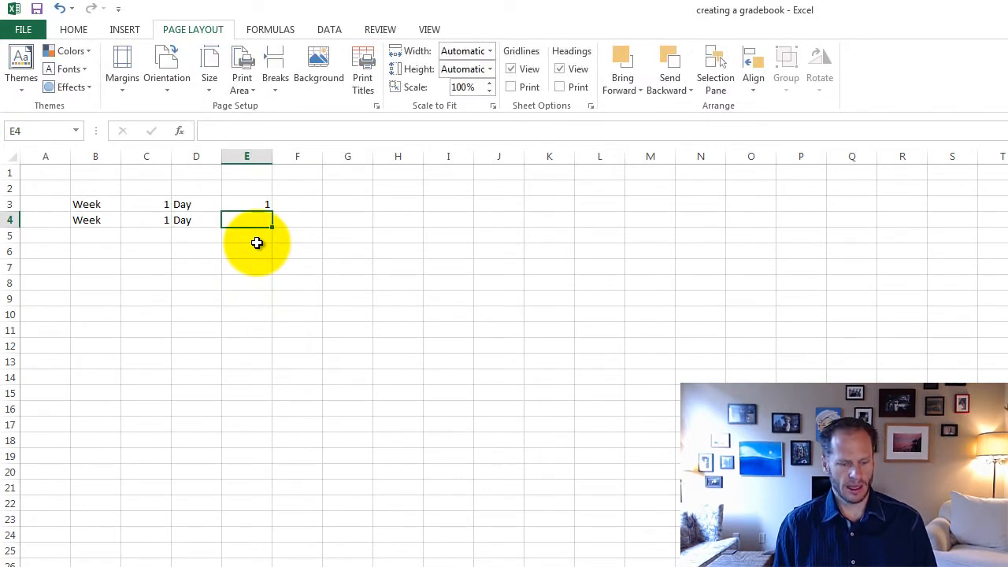
{"action": "type", "text": "2"}
{"action": "key", "text": "Return"}
{"action": "key", "text": "Left"}
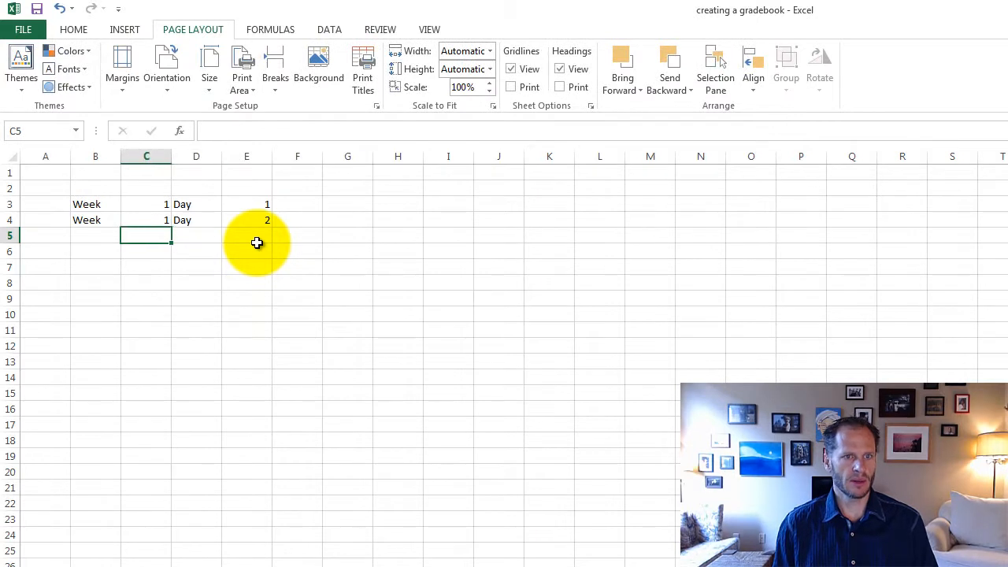
Step: Copy the Day 1 and Day 2 cells D3:E4 and paste them into D5:E6
{"action": "left_click_drag", "start_coordinate": [227, 203], "coordinate": [233, 215]}
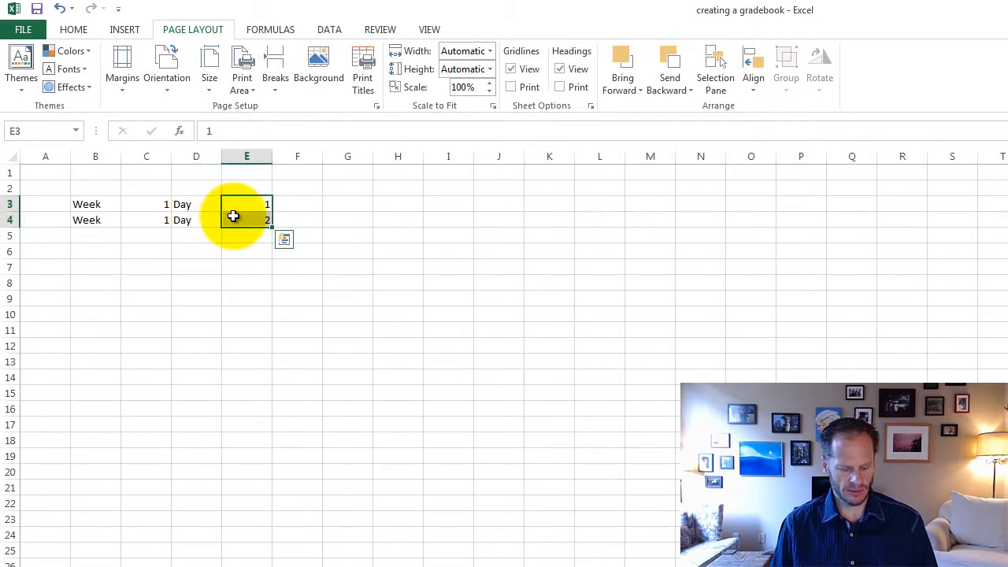
{"action": "key", "text": "Left"}
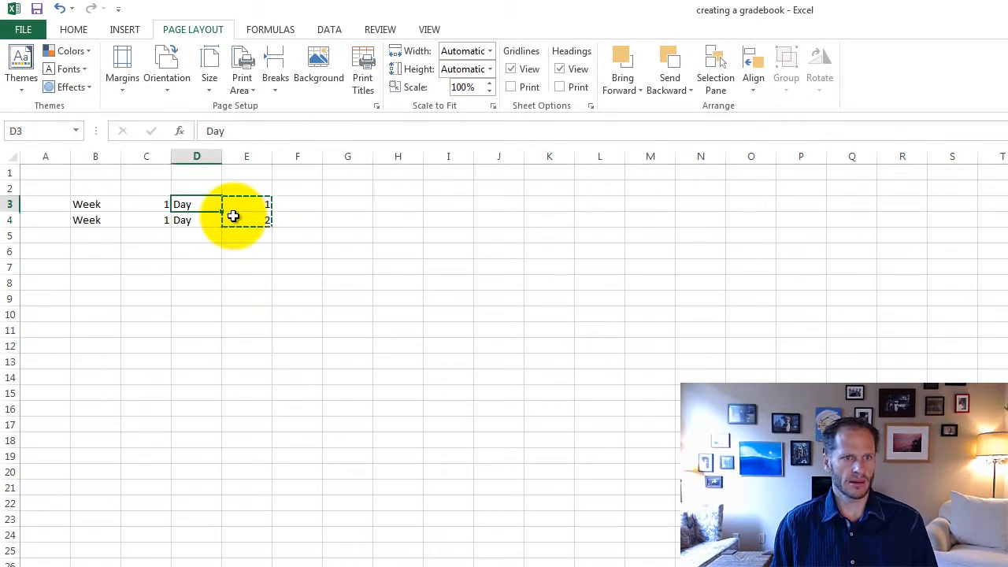
{"action": "key", "text": "shift+Down"}
{"action": "key", "text": "shift+Right"}
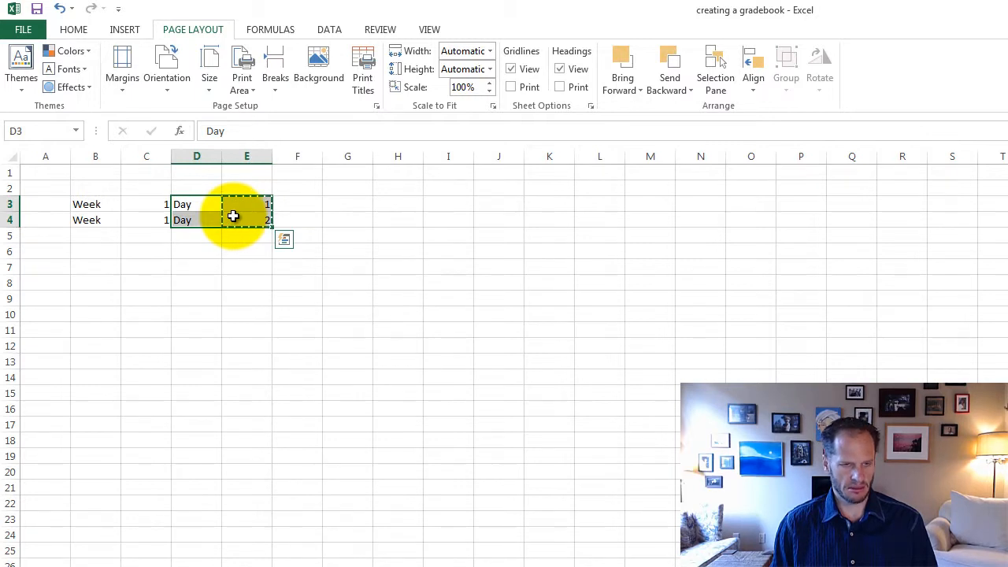
{"action": "key", "text": "ctrl+c"}
{"action": "key", "text": "Down"}
{"action": "key", "text": "Down"}
{"action": "key", "text": "ctrl+v"}
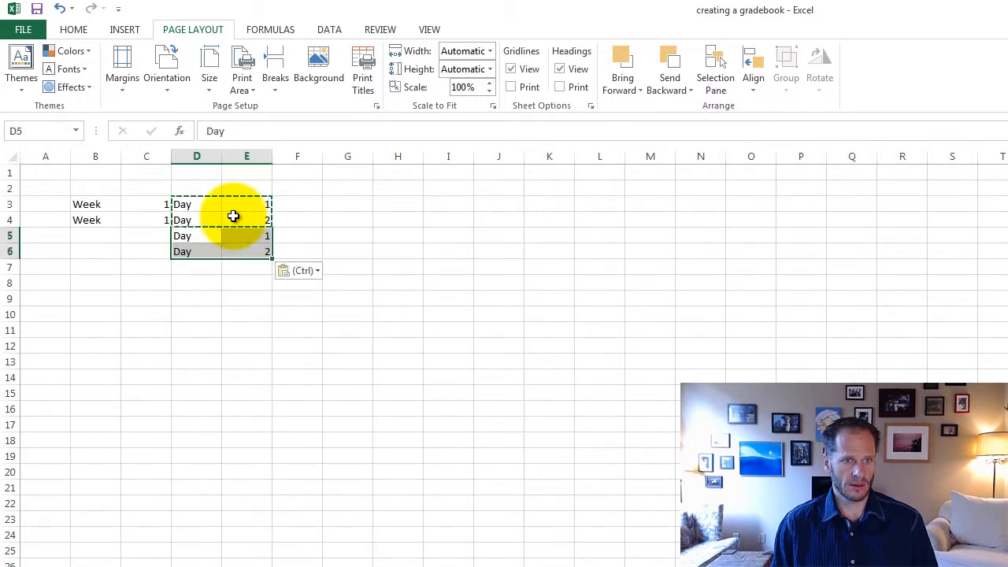
Step: Paste another copy of the Day 1 and Day 2 cells into D7:E8
{"action": "key", "text": "Down"}
{"action": "key", "text": "ctrl"}
{"action": "key", "text": "Down"}
{"action": "key", "text": "Down"}
{"action": "key", "text": "Down"}
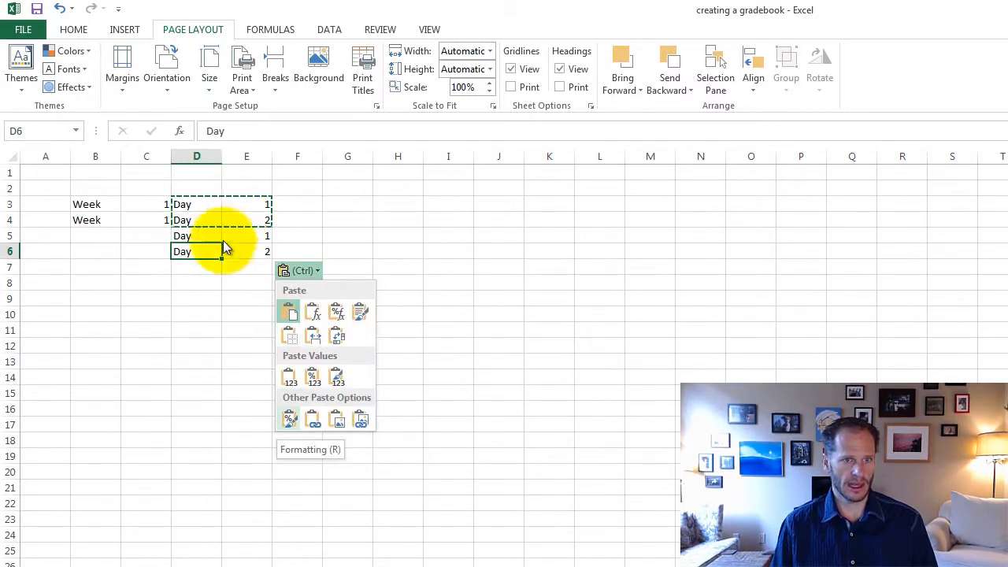
{"action": "key", "text": "Escape"}
{"action": "left_click_drag", "start_coordinate": [214, 273], "coordinate": [244, 563]}
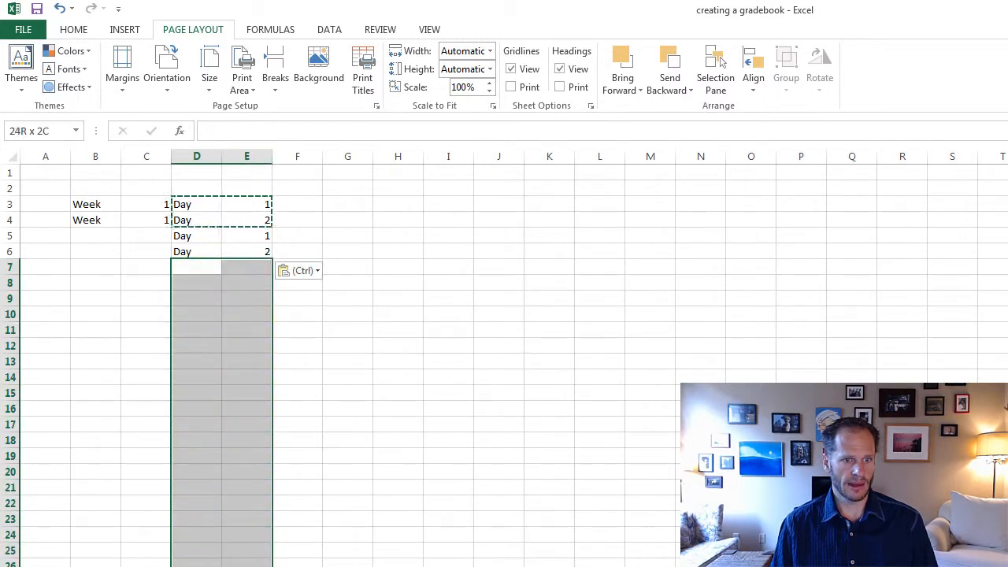
{"action": "key", "text": "ctrl+v"}
{"action": "left_click", "coordinate": [260, 421]}
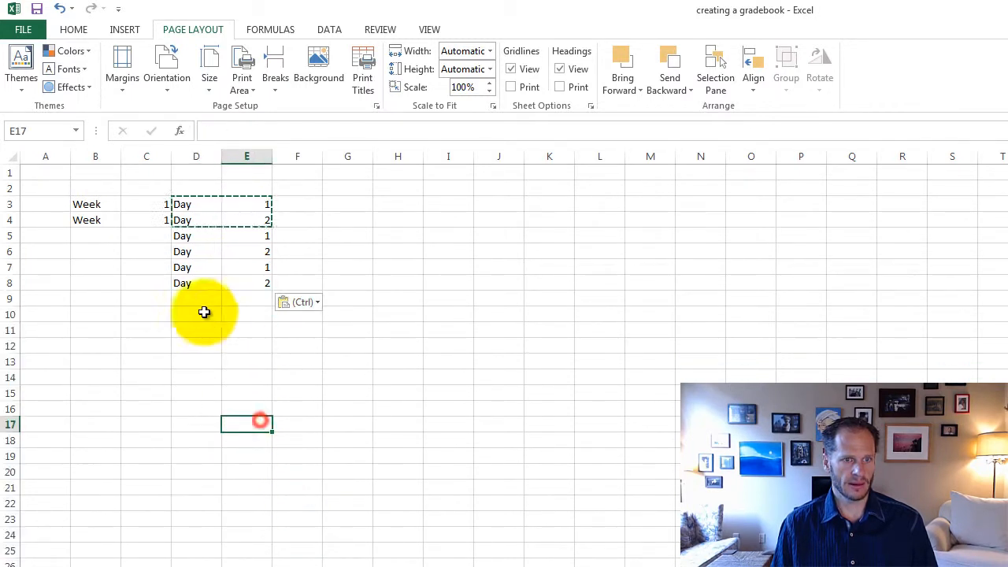
Step: Repeat the copied Day 1 and Day 2 cells down D9:E10 and D11:E14
{"action": "left_click_drag", "start_coordinate": [200, 298], "coordinate": [247, 417]}
{"action": "key", "text": "ctrl+v"}
{"action": "left_click", "coordinate": [209, 390]}
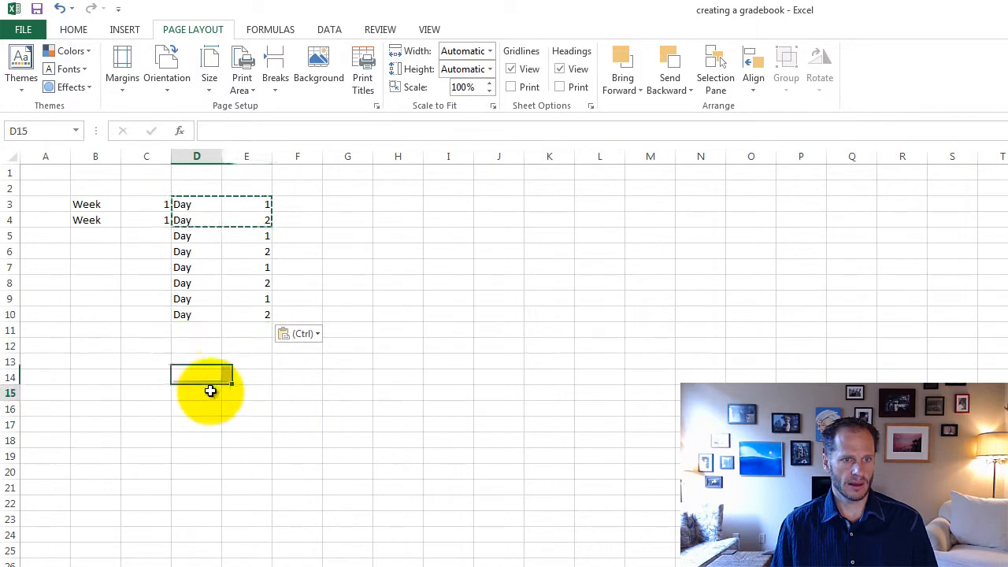
{"action": "left_click_drag", "start_coordinate": [200, 331], "coordinate": [260, 383]}
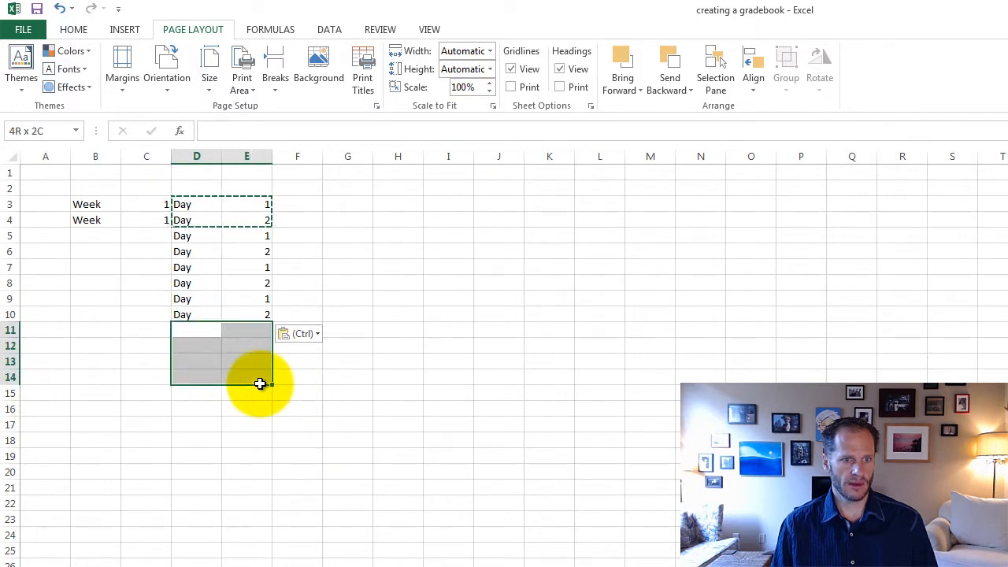
{"action": "key", "text": "ctrl+v"}
{"action": "left_click", "coordinate": [260, 459]}
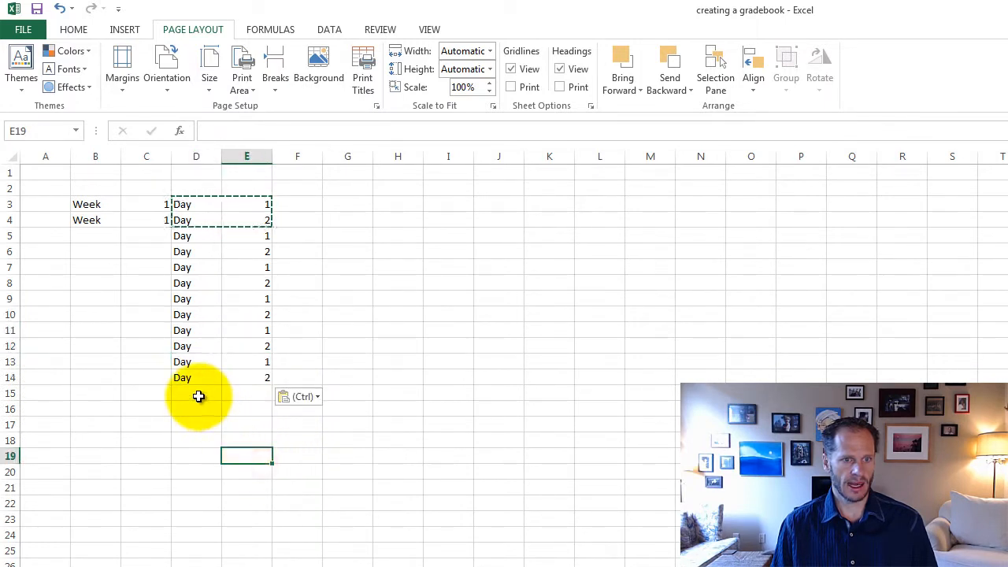
{"action": "left_click", "coordinate": [201, 396]}
{"action": "left_click_drag", "start_coordinate": [201, 396], "coordinate": [246, 563]}
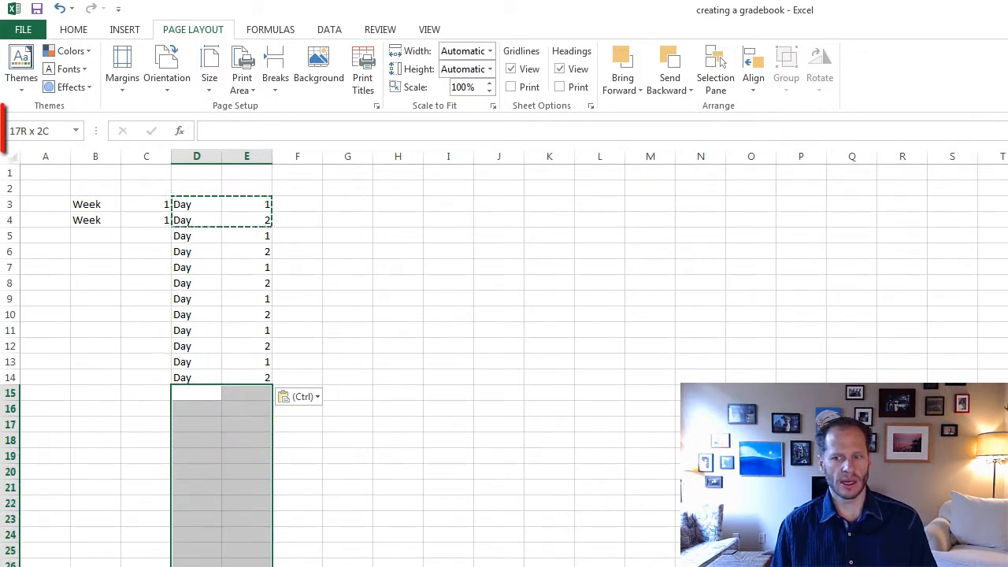
{"action": "left_click_drag", "start_coordinate": [247, 563], "coordinate": [246, 566]}
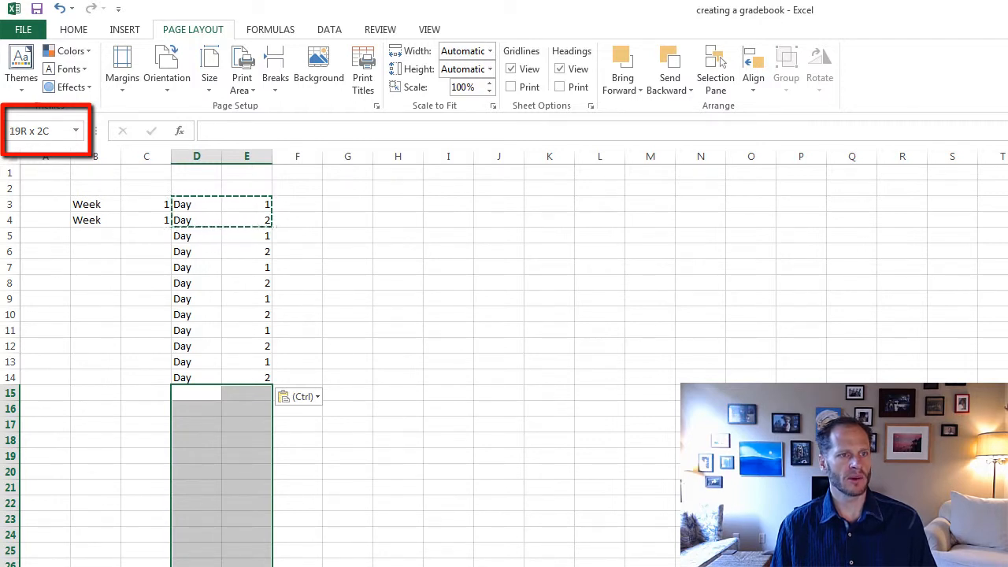
{"action": "left_click_drag", "start_coordinate": [246, 566], "coordinate": [247, 566]}
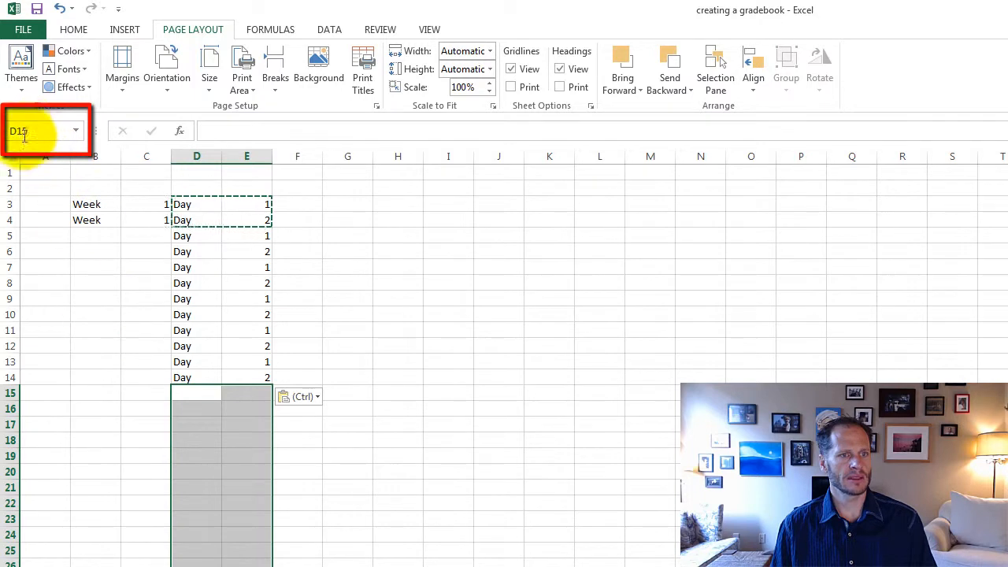
{"action": "left_click", "coordinate": [389, 315]}
Step: Paste the copied Day 1 and Day 2 cells into D15:E16
{"action": "left_click_drag", "start_coordinate": [196, 396], "coordinate": [265, 407]}
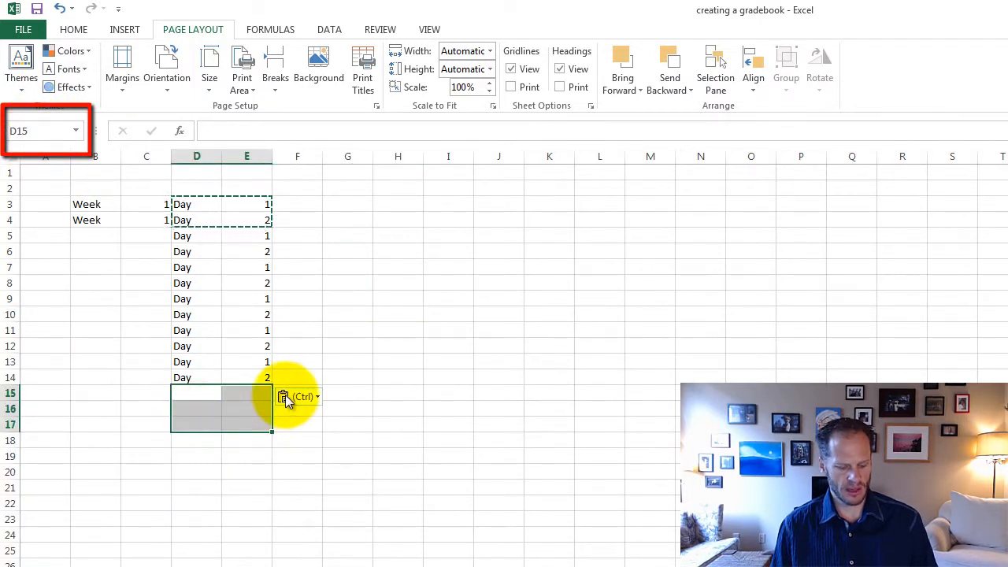
{"action": "key", "text": "ctrl+v"}
{"action": "left_click", "coordinate": [216, 443]}
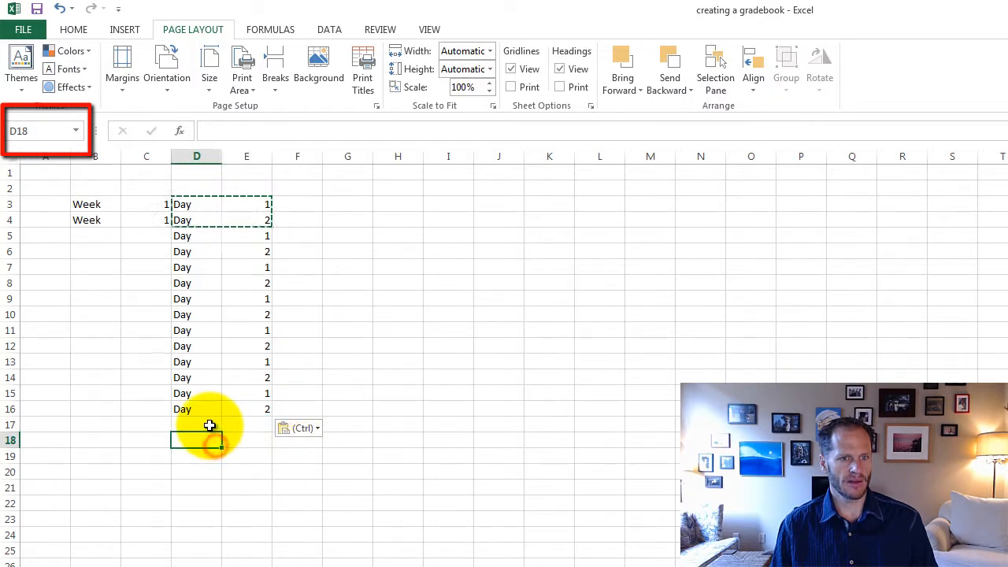
Step: Paste the copied Day 1 and Day 2 cells repeatedly down D17:E36 and end the copy mode
{"action": "left_click_drag", "start_coordinate": [213, 424], "coordinate": [241, 566]}
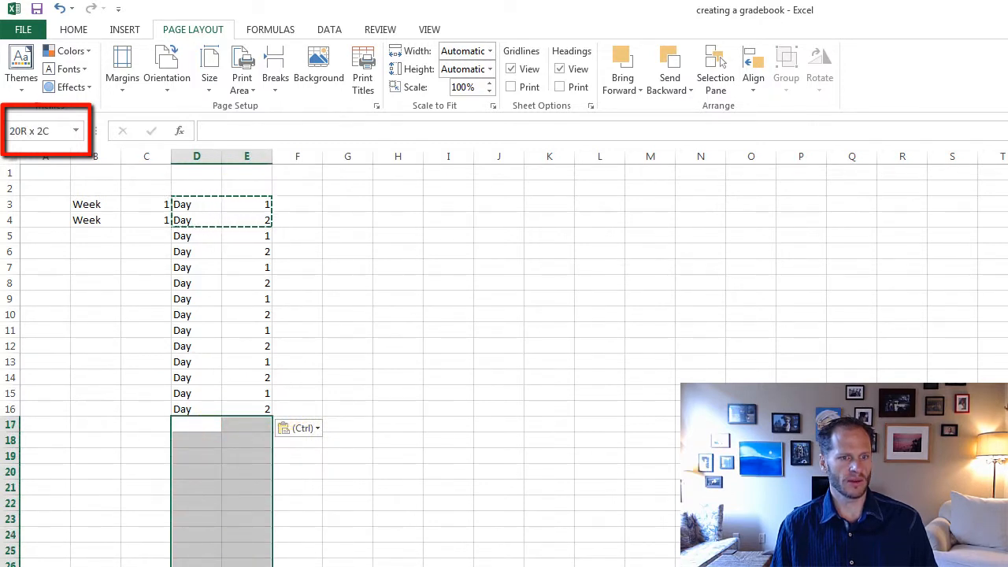
{"action": "left_click_drag", "start_coordinate": [241, 566], "coordinate": [241, 566]}
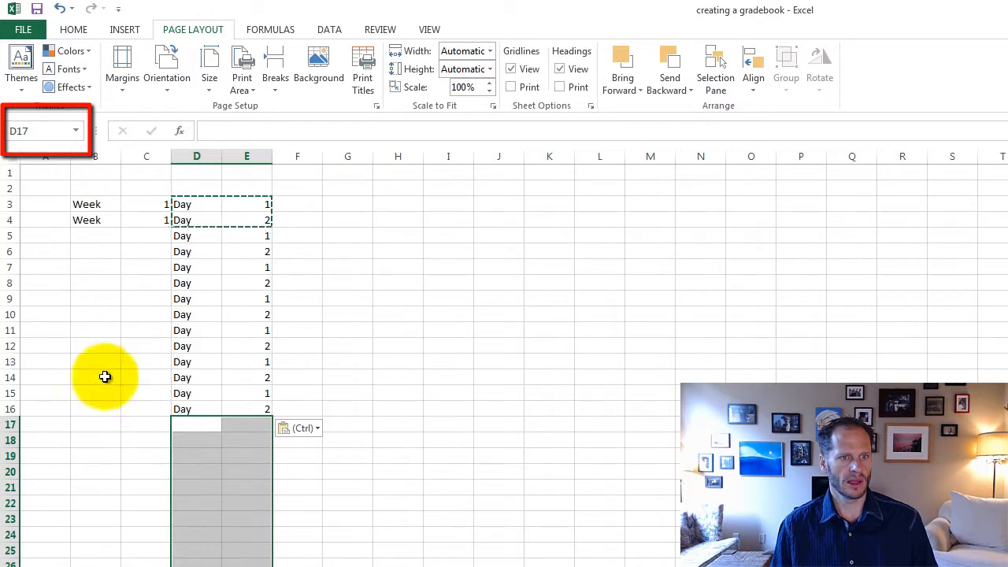
{"action": "left_click", "coordinate": [345, 402]}
{"action": "left_click_drag", "start_coordinate": [191, 425], "coordinate": [191, 566]}
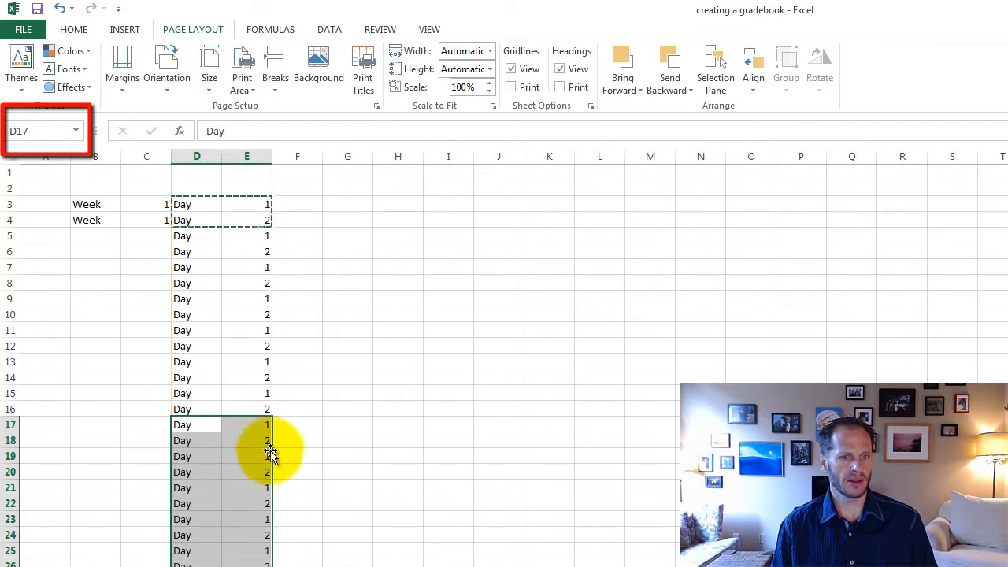
{"action": "left_click", "coordinate": [337, 502]}
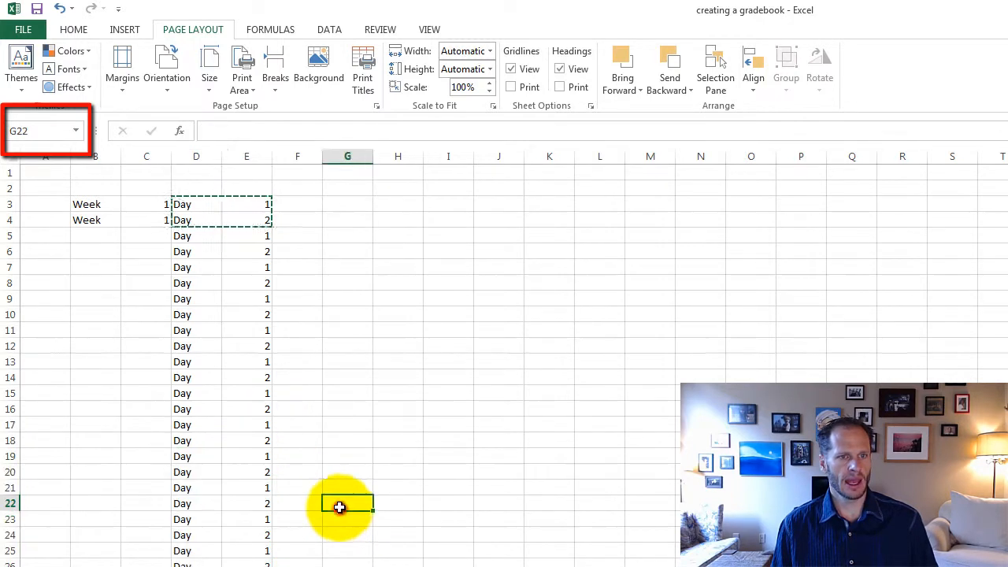
{"action": "key", "text": "Escape"}
Step: Enter Day in H3 and the numbers 1 to 5 down I3:I7
{"action": "left_click", "coordinate": [398, 205]}
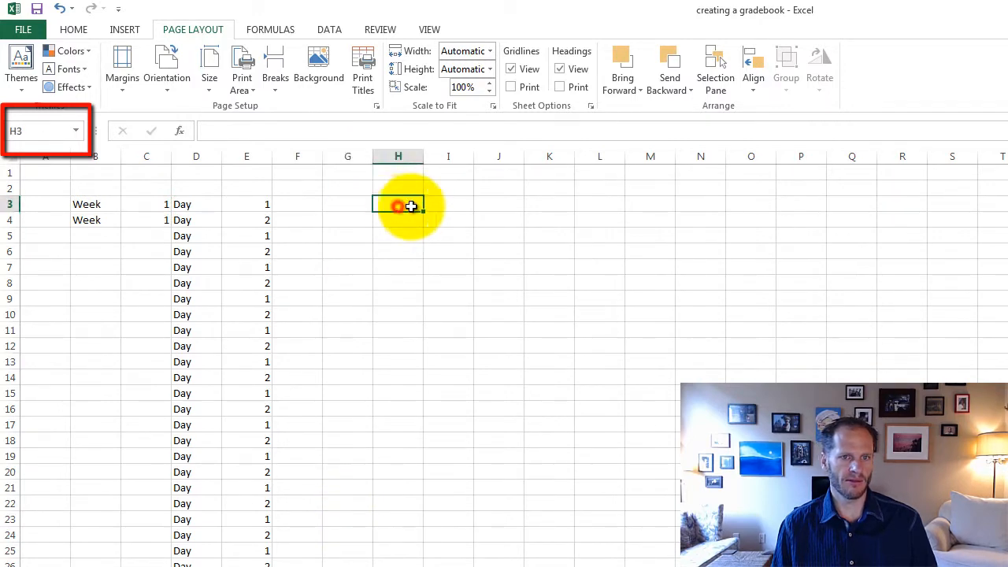
{"action": "type", "text": "Day"}
{"action": "key", "text": "Tab"}
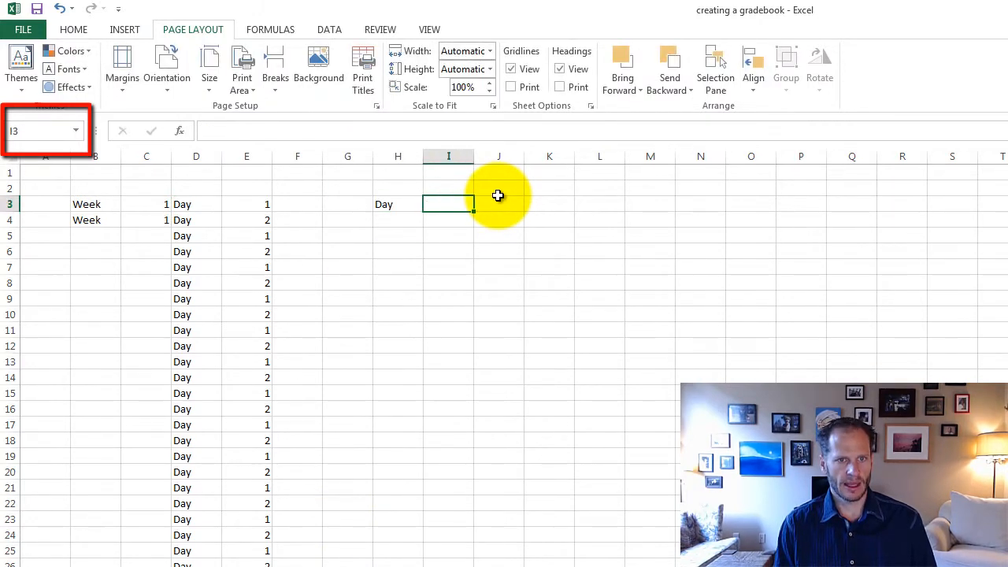
{"action": "type", "text": "1"}
{"action": "key", "text": "Return"}
{"action": "type", "text": "2"}
{"action": "key", "text": "Return"}
{"action": "type", "text": "3 4"}
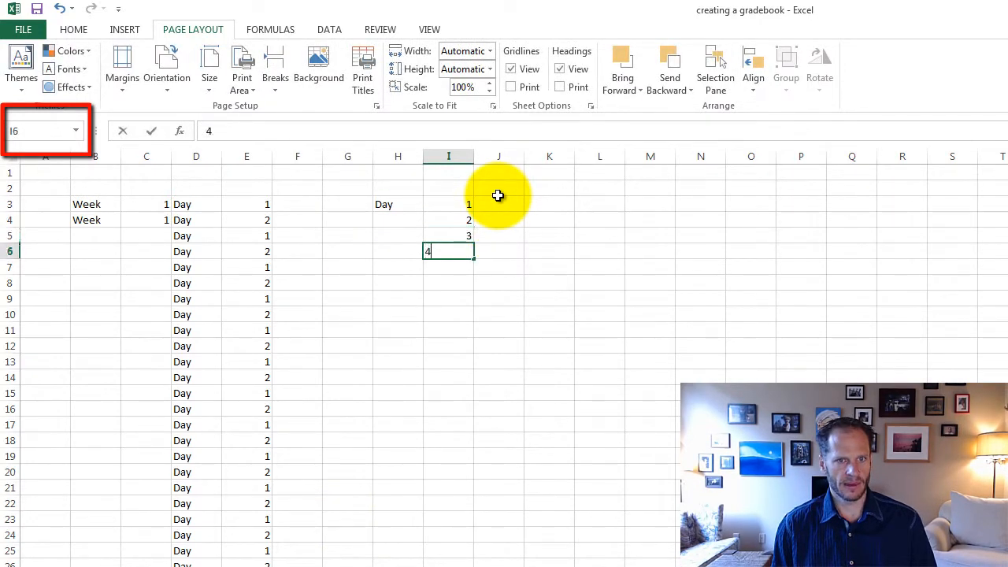
{"action": "key", "text": "Return"}
{"action": "type", "text": "5"}
{"action": "key", "text": "Return"}
Step: Copy the Day label from H3 into H4:H7
{"action": "left_click", "coordinate": [393, 203]}
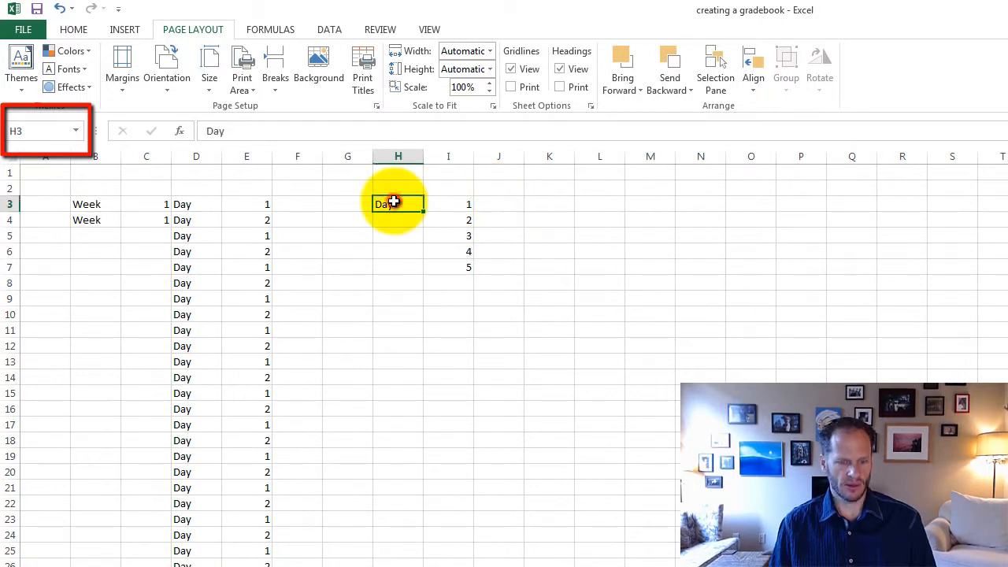
{"action": "key", "text": "Down"}
{"action": "key", "text": "ctrl+v"}
{"action": "key", "text": "Down"}
{"action": "key", "text": "ctrl+v"}
{"action": "key", "text": "Down"}
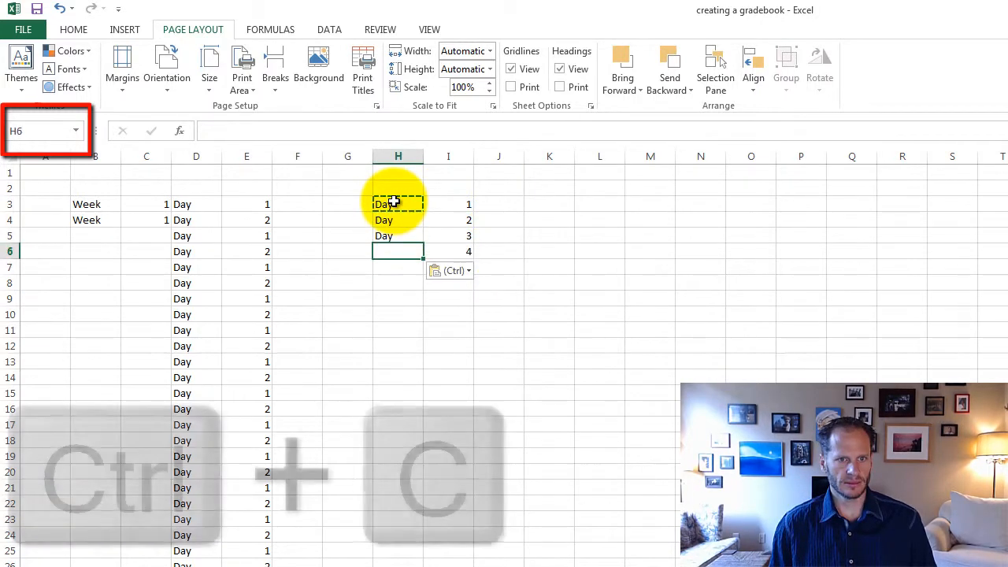
{"action": "key", "text": "ctrl+v"}
{"action": "key", "text": "Down"}
{"action": "key", "text": "ctrl+v"}
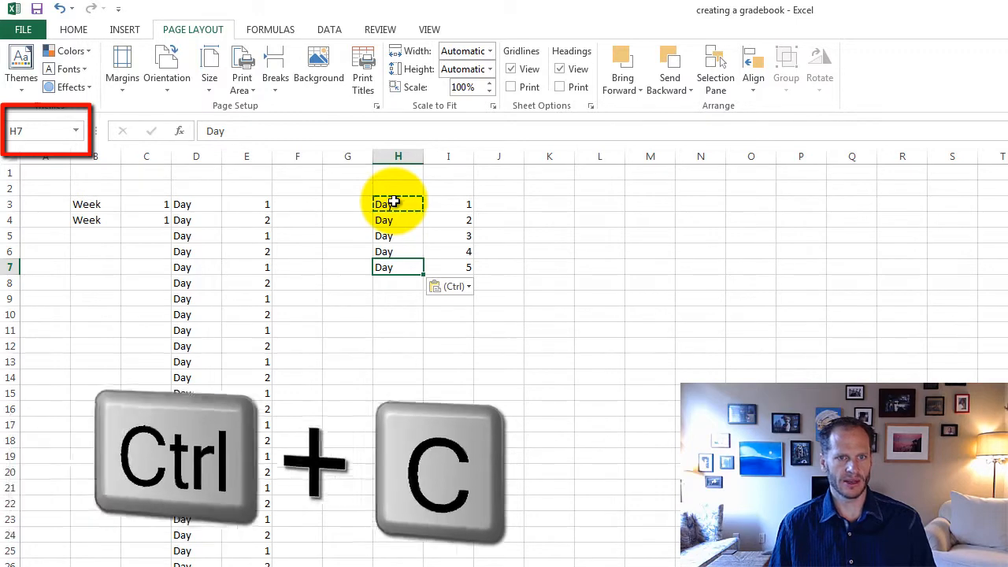
{"action": "left_click_drag", "start_coordinate": [393, 203], "coordinate": [471, 566]}
{"action": "key", "text": "ctrl+c"}
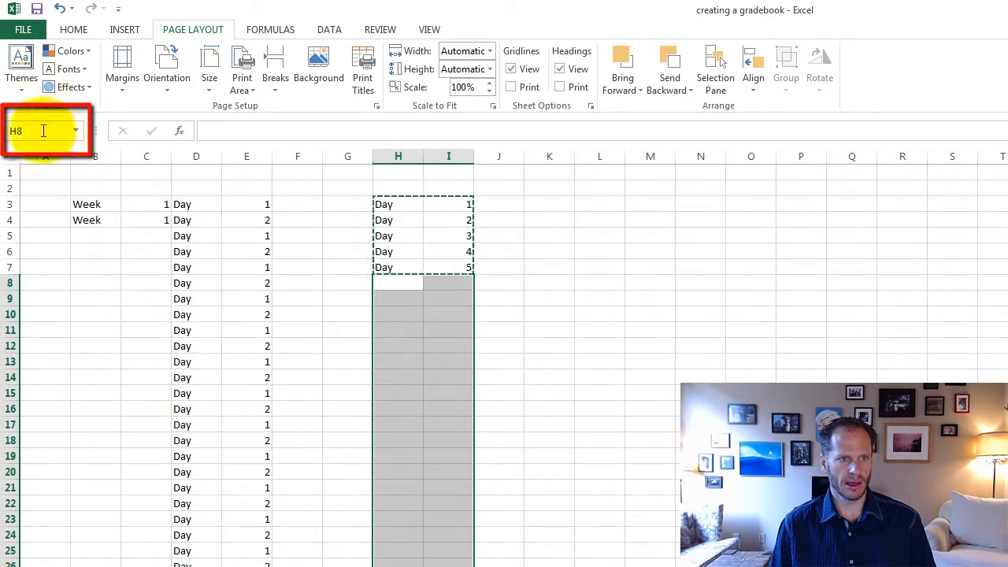
{"action": "key", "text": "Escape"}
{"action": "left_click", "coordinate": [519, 293]}
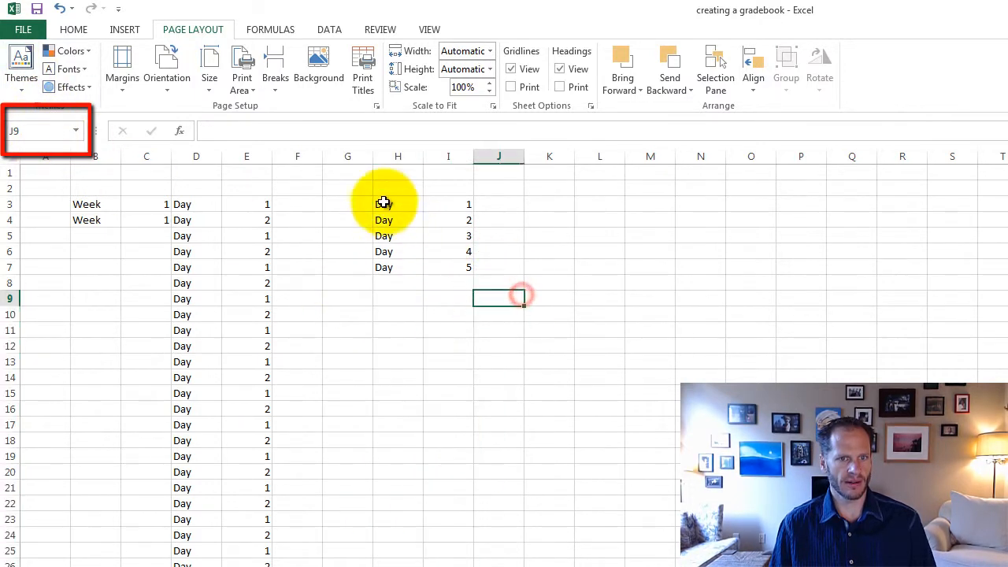
Step: Copy the Day 1 to Day 5 block H3:I7 and paste it repeatedly down columns H and I from H8
{"action": "left_click_drag", "start_coordinate": [382, 201], "coordinate": [429, 566]}
{"action": "key", "text": "ctrl+c"}
{"action": "key", "text": "ctrl+v"}
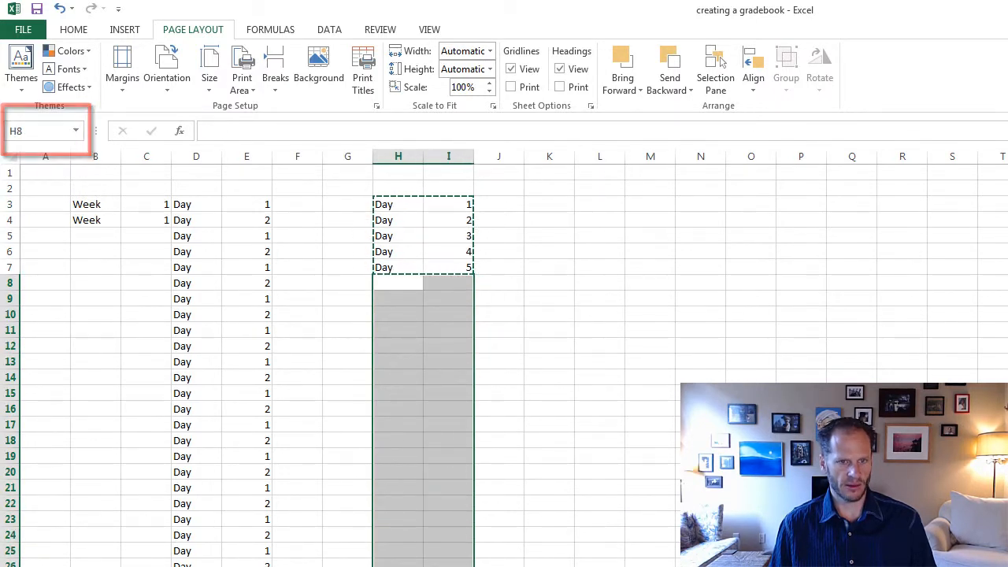
{"action": "key", "text": "ctrl+v"}
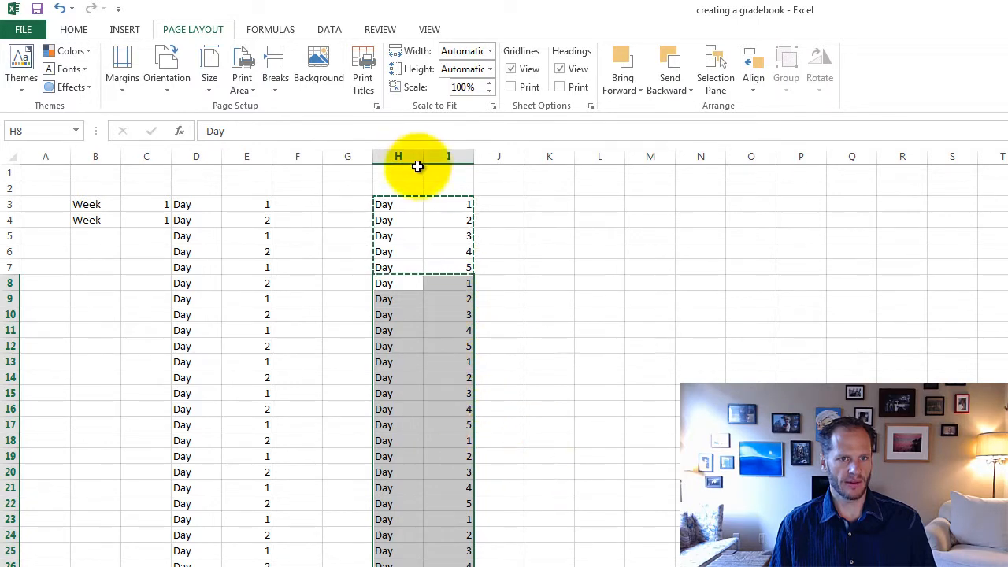
Step: Delete columns H and I with the five-day example
{"action": "left_click_drag", "start_coordinate": [402, 156], "coordinate": [441, 160]}
{"action": "right_click", "coordinate": [443, 193]}
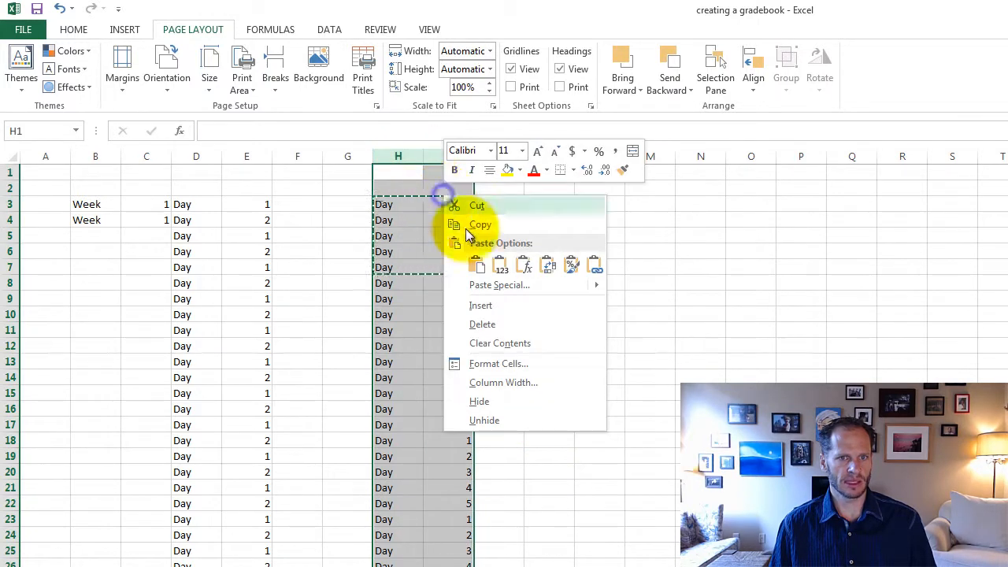
{"action": "left_click", "coordinate": [493, 317]}
{"action": "left_click", "coordinate": [564, 334]}
{"action": "left_click", "coordinate": [389, 298]}
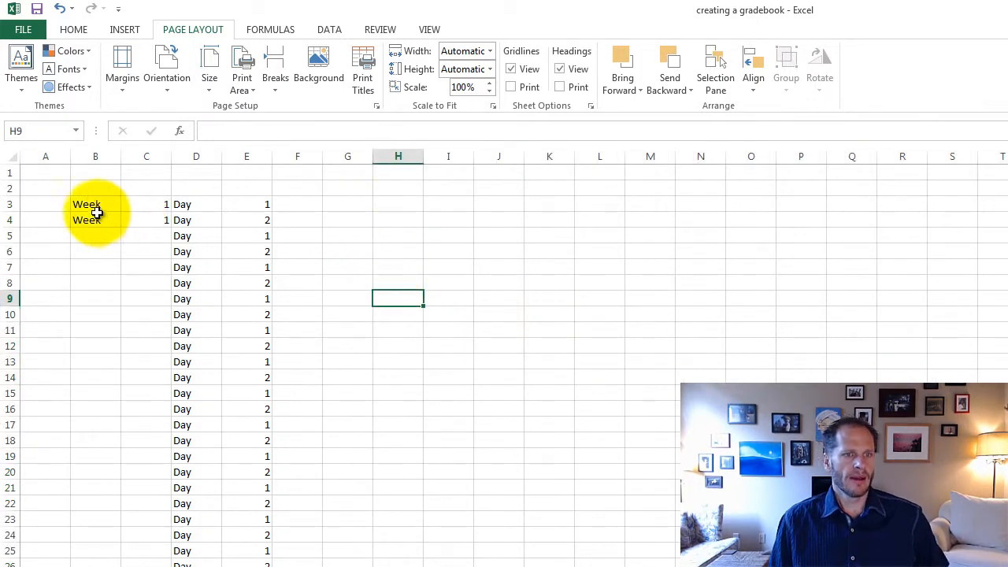
Step: Fill the Week label from B3:B4 down column B alongside the Day rows
{"action": "left_click_drag", "start_coordinate": [97, 206], "coordinate": [98, 213]}
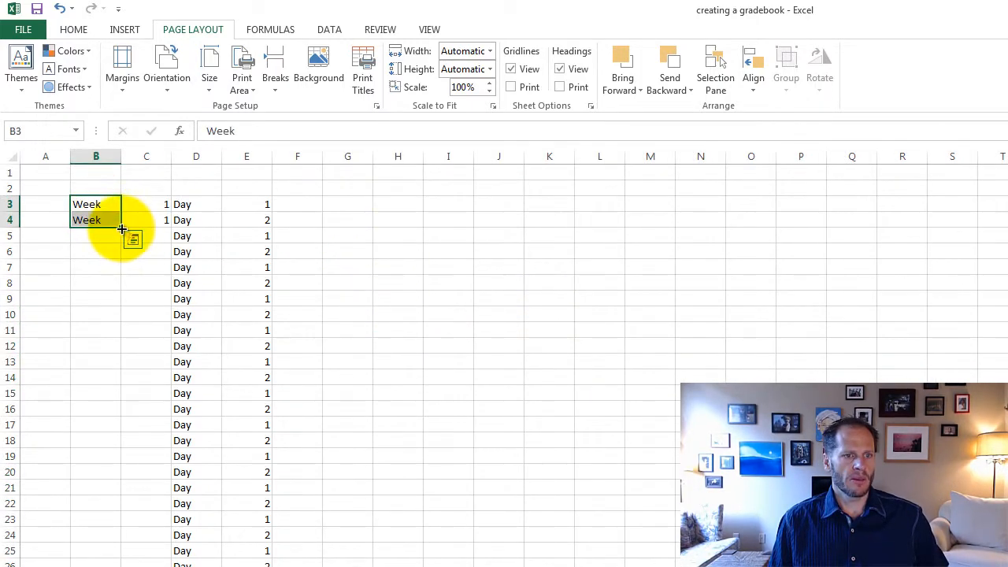
{"action": "double_click", "coordinate": [121, 226]}
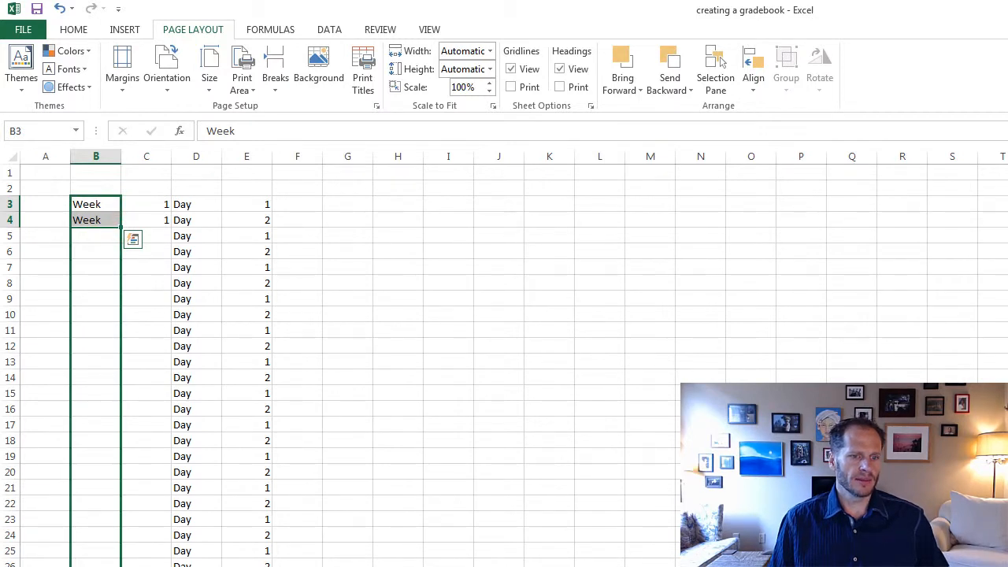
{"action": "left_click", "coordinate": [259, 352]}
Step: Enter week number 2 in both C5 and C6
{"action": "left_click", "coordinate": [158, 204]}
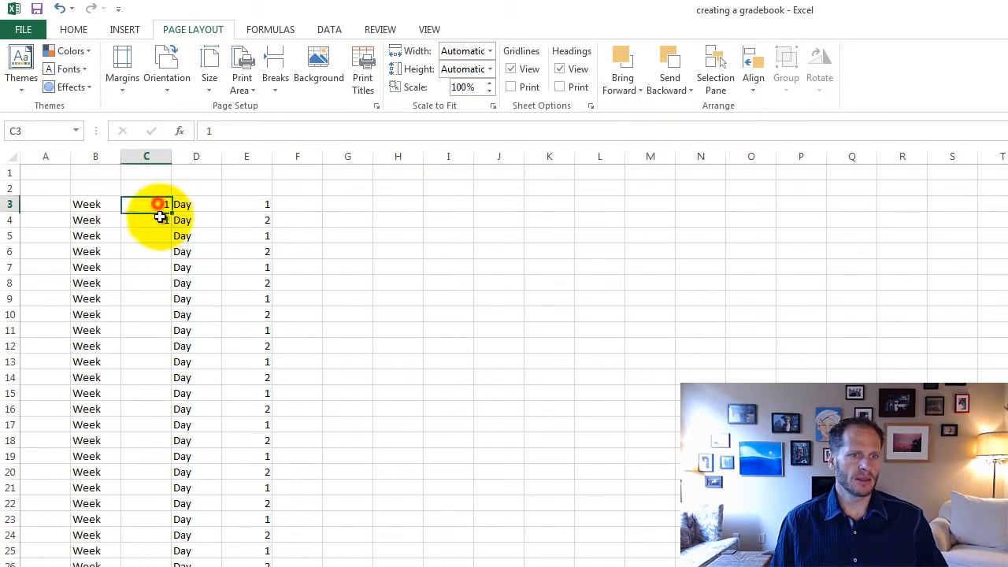
{"action": "left_click_drag", "start_coordinate": [160, 216], "coordinate": [153, 257]}
{"action": "left_click_drag", "start_coordinate": [152, 268], "coordinate": [150, 284]}
{"action": "left_click", "coordinate": [155, 238]}
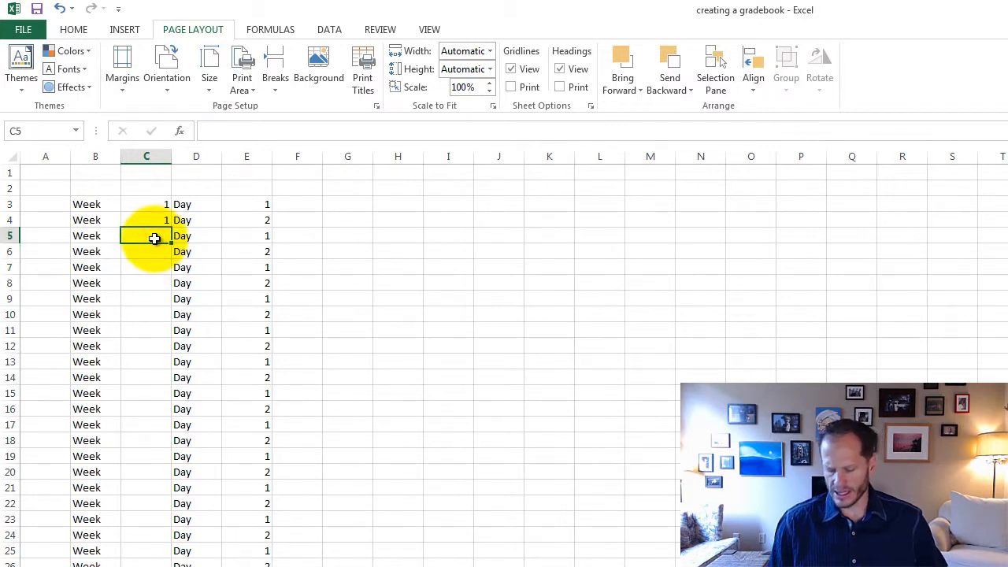
{"action": "type", "text": "2"}
{"action": "key", "text": "Return"}
{"action": "type", "text": "2"}
{"action": "key", "text": "Return"}
Step: Try to extend the week numbers in C3:C6 down to C22 with a fill, and undo it
{"action": "left_click", "coordinate": [157, 204]}
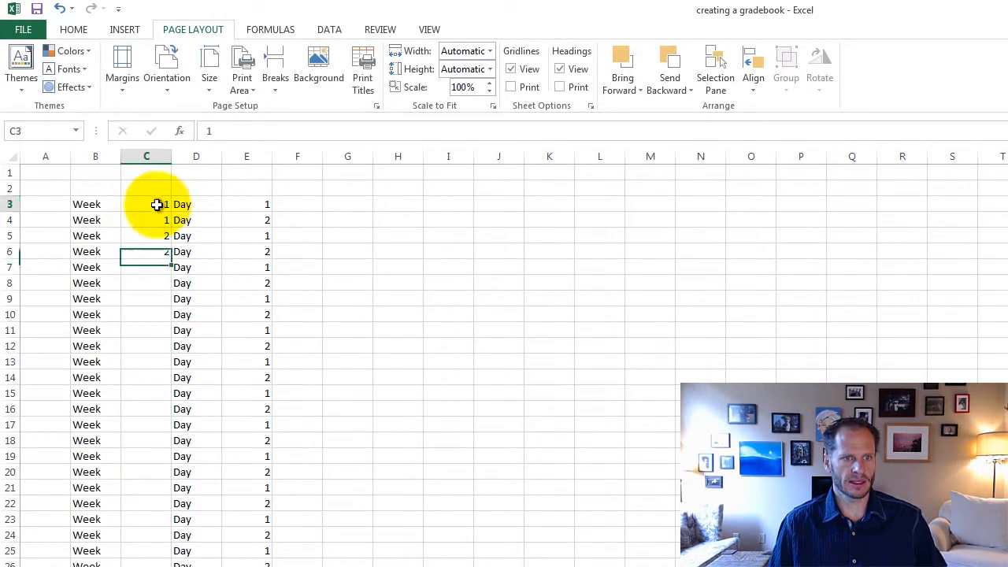
{"action": "left_click_drag", "start_coordinate": [157, 203], "coordinate": [170, 504]}
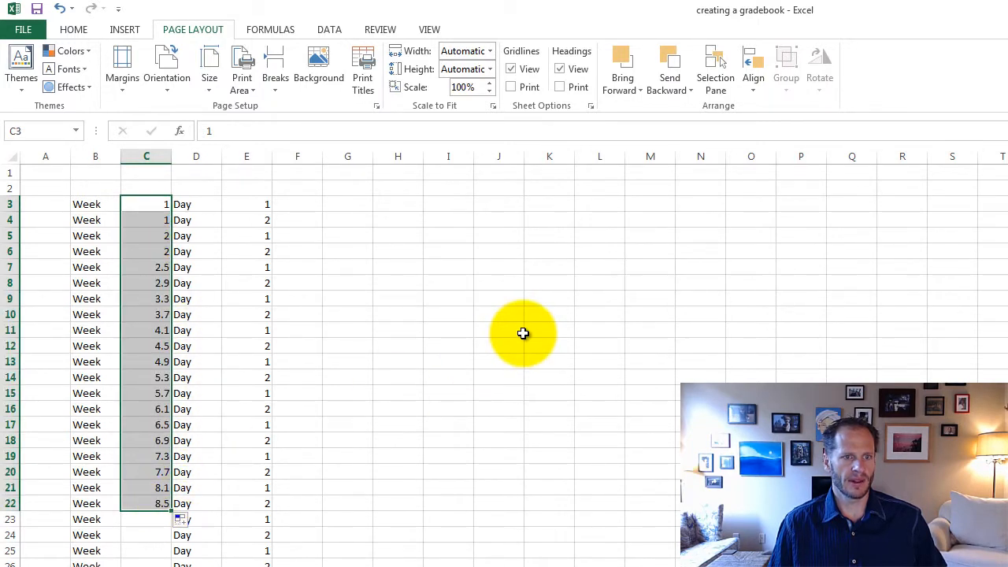
{"action": "key", "text": "ctrl+z"}
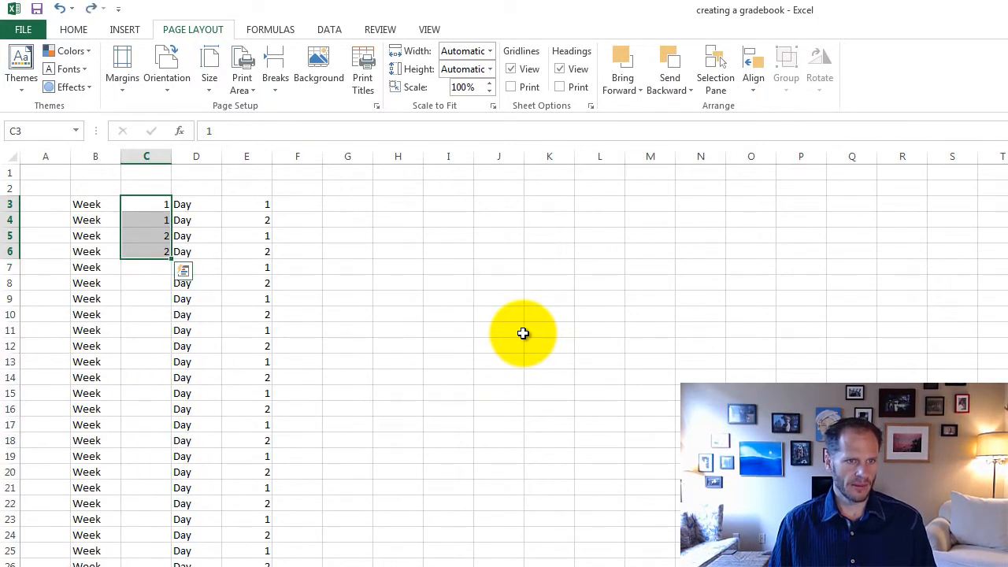
{"action": "left_click", "coordinate": [523, 333]}
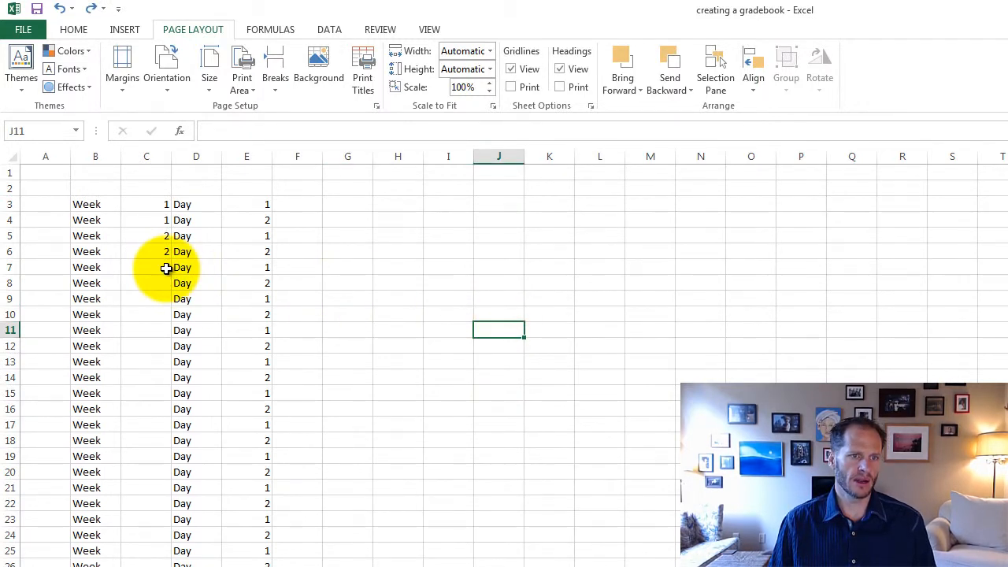
Step: Enter the formula =C6+1 in C7 and =C7 in C8 for the week numbers
{"action": "left_click", "coordinate": [166, 269]}
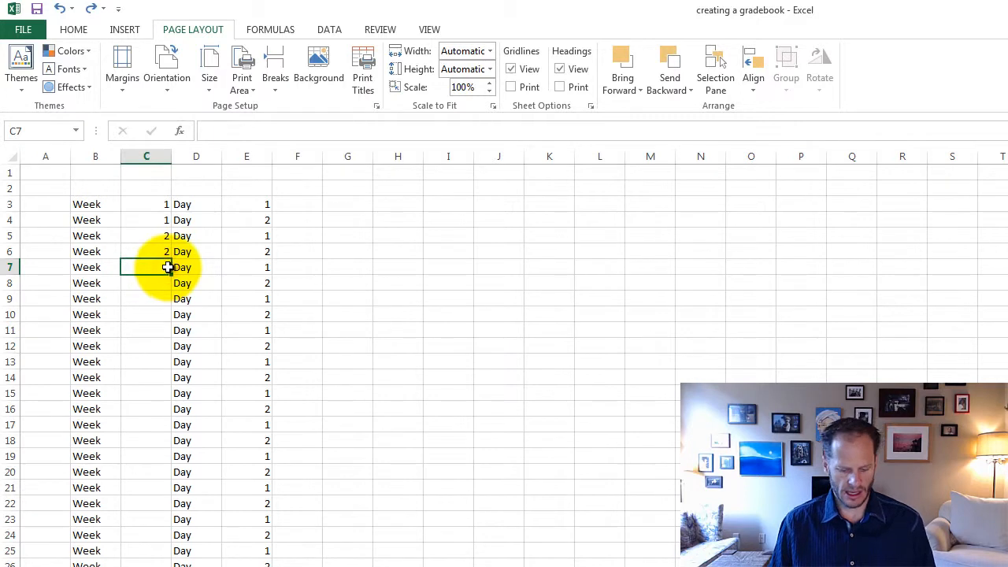
{"action": "type", "text": "="}
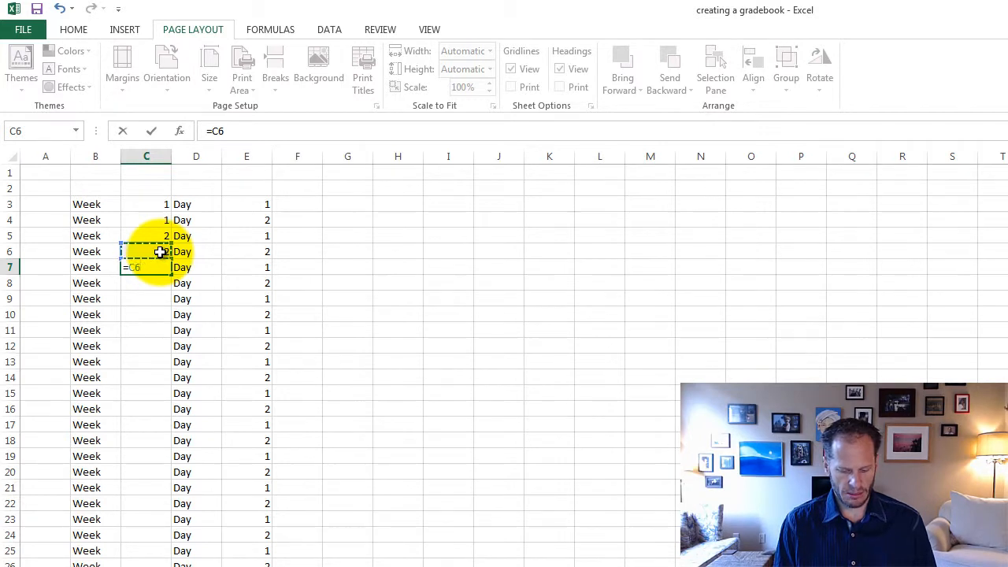
{"action": "type", "text": "+1"}
{"action": "key", "text": "Return"}
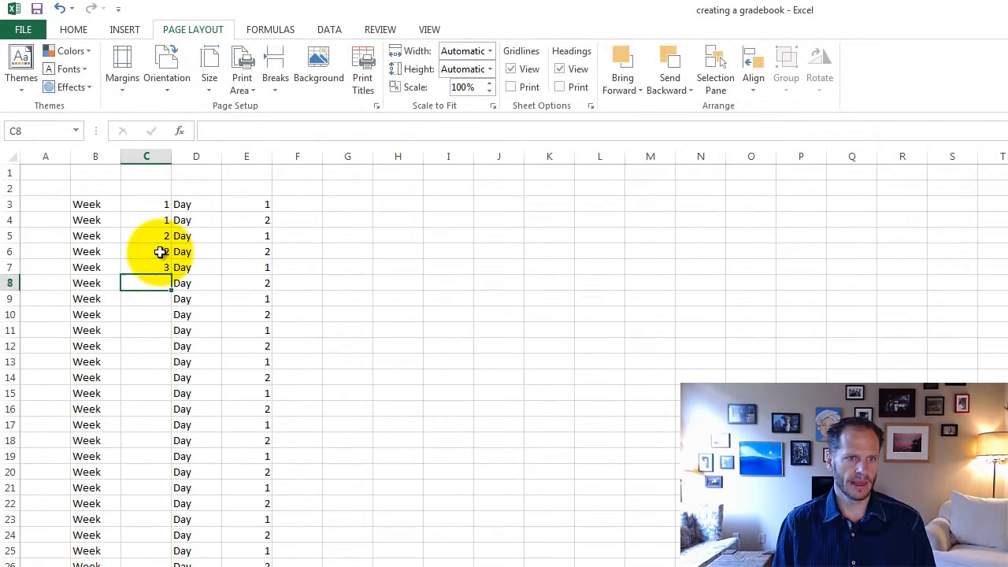
{"action": "type", "text": "="}
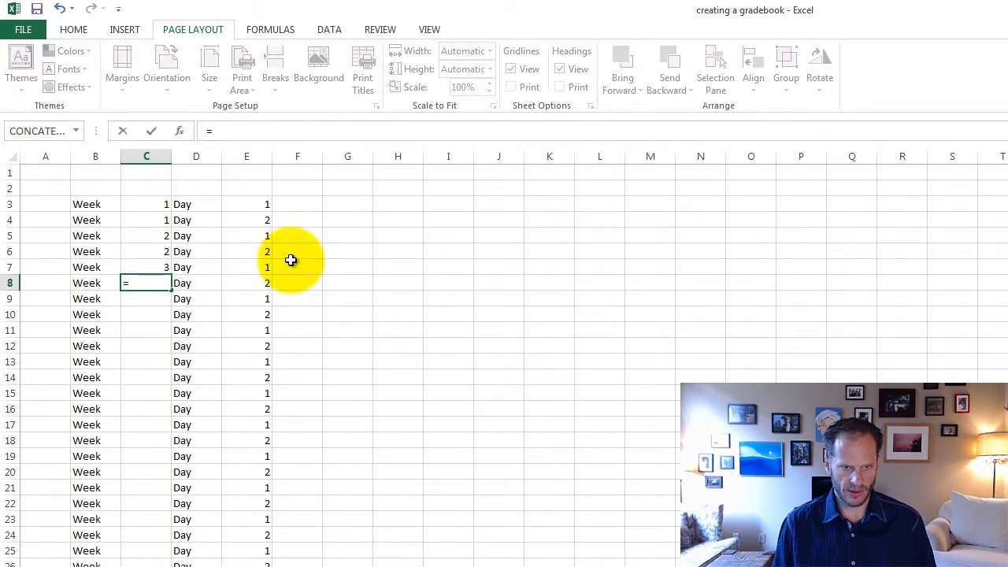
{"action": "left_click", "coordinate": [175, 267]}
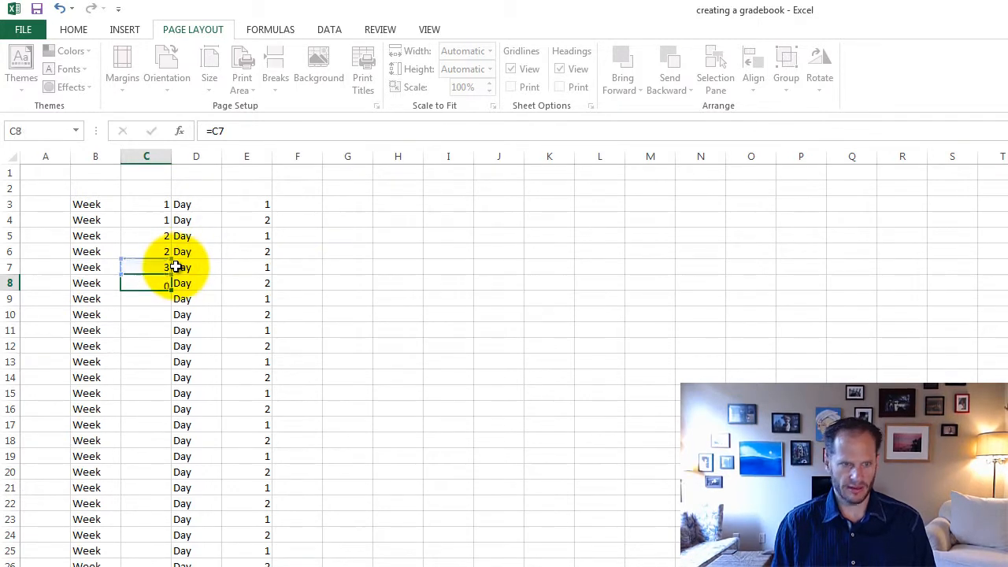
{"action": "key", "text": "Return"}
Step: Copy the week formulas in C7:C8 and paste them down C9:C36
{"action": "left_click_drag", "start_coordinate": [152, 267], "coordinate": [150, 560]}
{"action": "key", "text": "ctrl+c"}
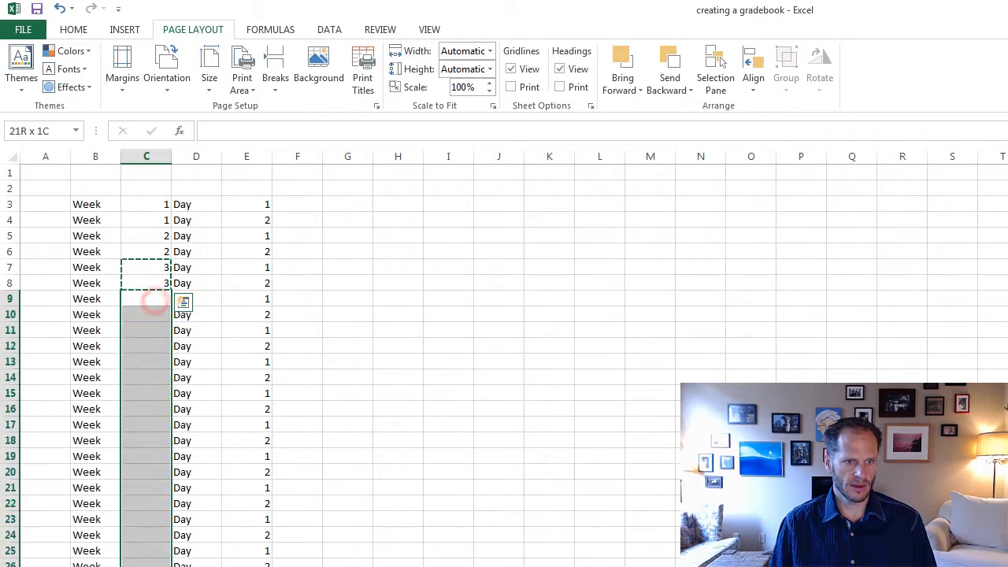
{"action": "key", "text": "ctrl+v"}
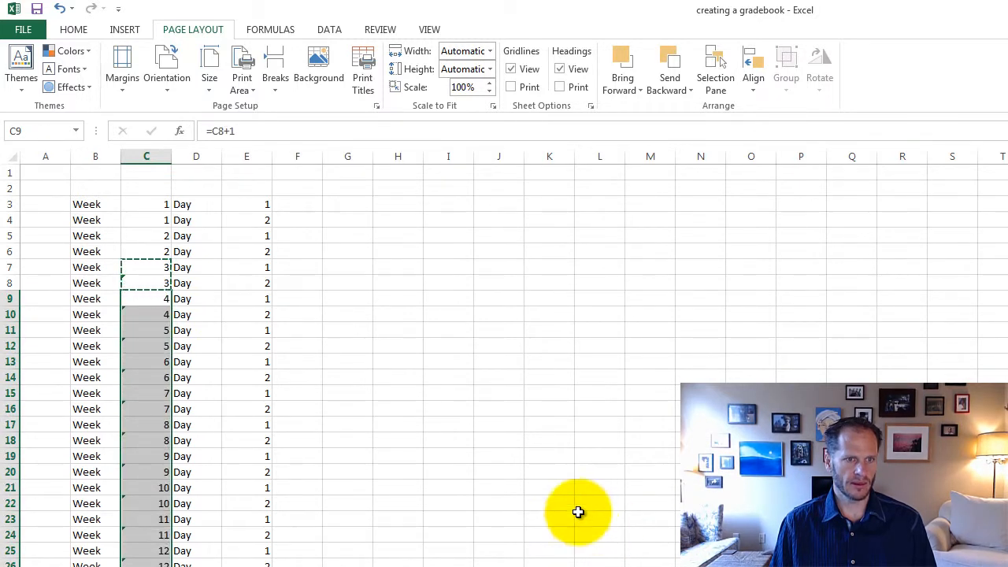
{"action": "left_click", "coordinate": [555, 504]}
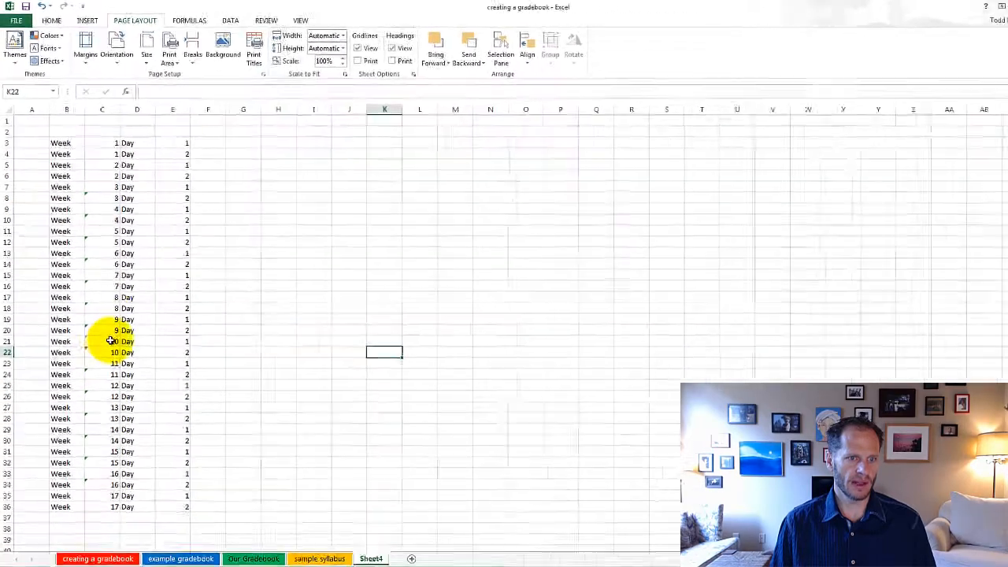
Step: Copy the two Week 17 rows B35:E36 and paste them directly below into B37:E38
{"action": "scroll", "coordinate": [243, 458], "scroll_direction": "down", "scroll_amount": 1}
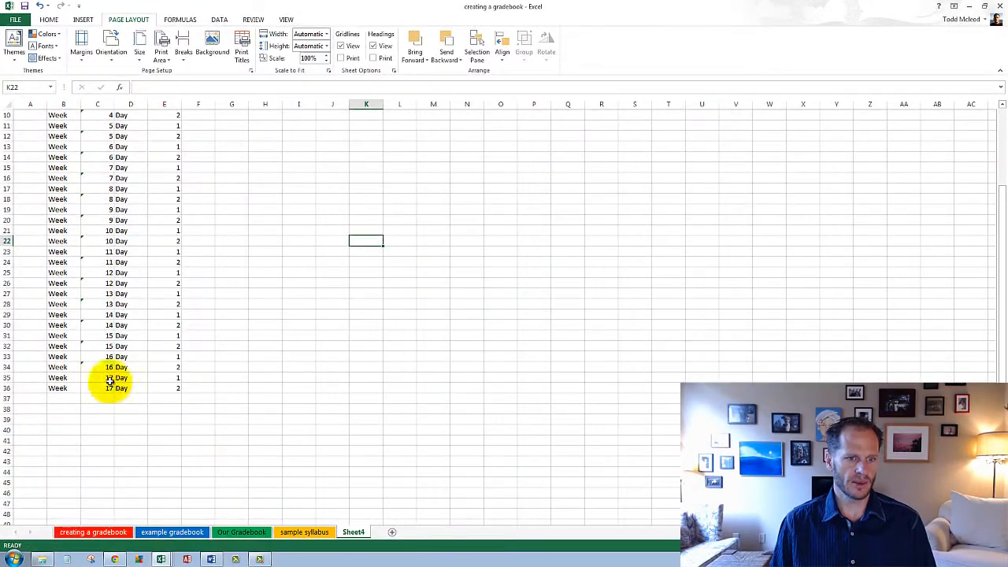
{"action": "left_click_drag", "start_coordinate": [76, 378], "coordinate": [148, 390]}
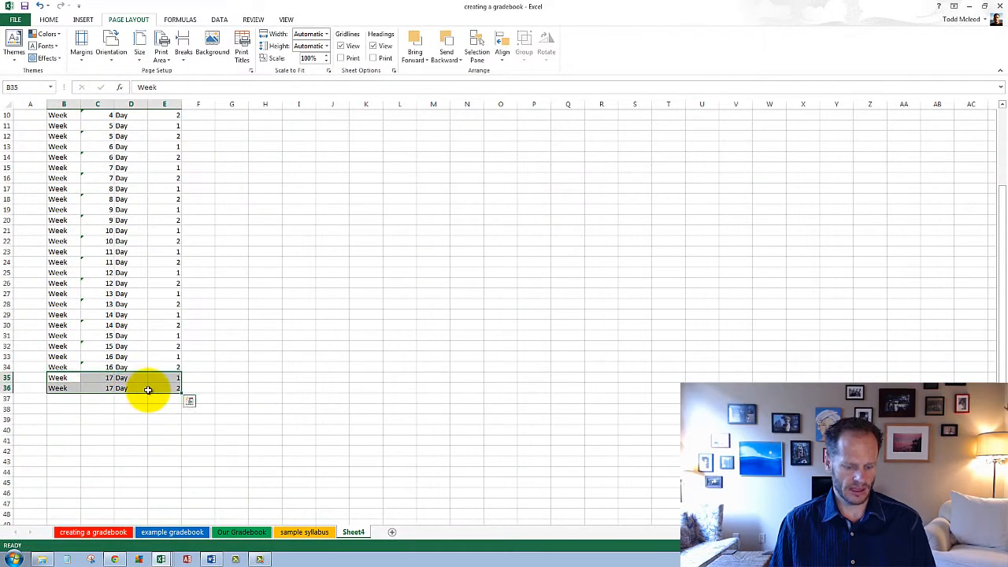
{"action": "key", "text": "ctrl+c"}
{"action": "left_click", "coordinate": [63, 398]}
{"action": "key", "text": "ctrl+v"}
{"action": "left_click", "coordinate": [313, 419]}
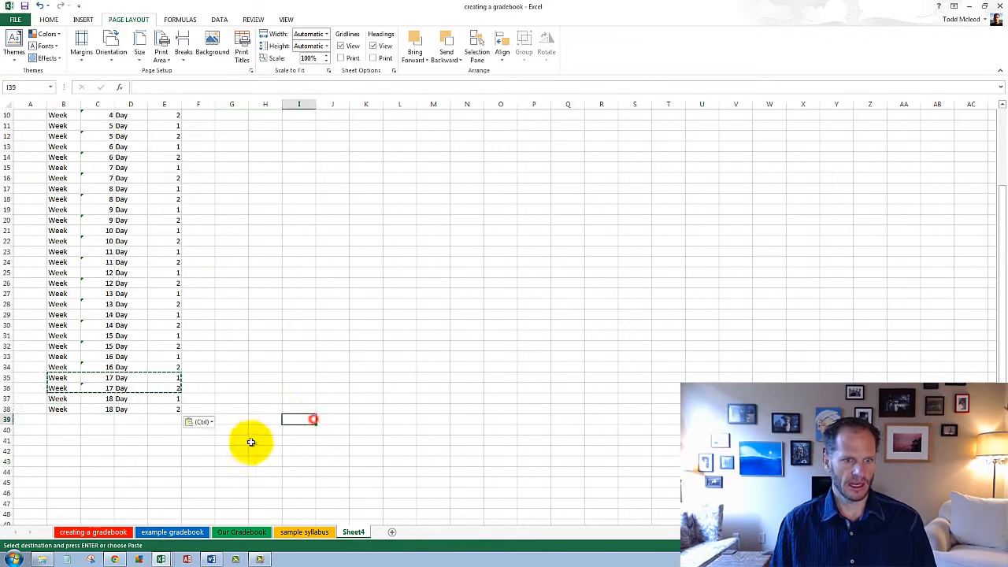
Step: End the pending copy and widen column F to about three times its default width
{"action": "key", "text": "Escape"}
{"action": "left_click", "coordinate": [193, 462]}
{"action": "scroll", "coordinate": [170, 426], "scroll_direction": "up", "scroll_amount": 3}
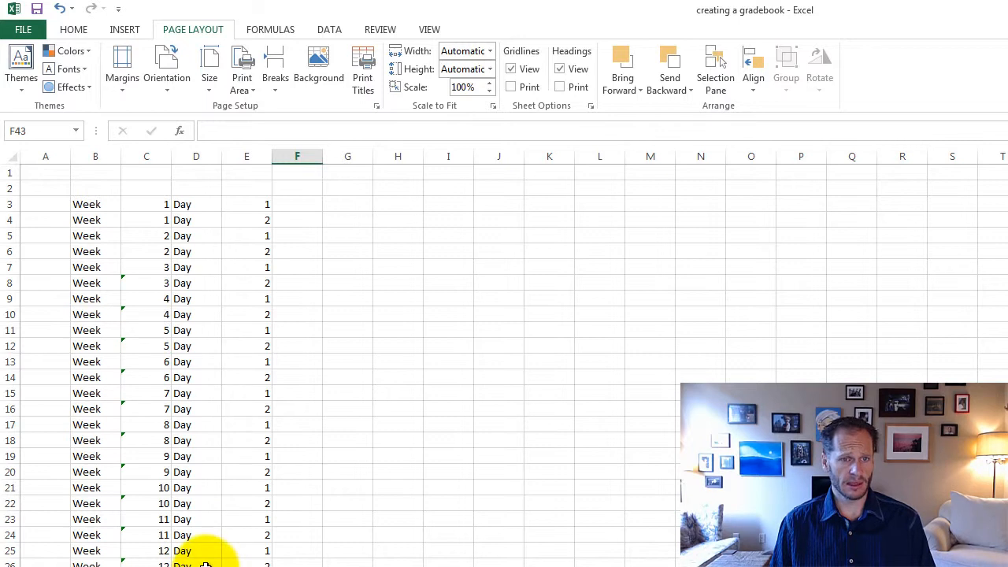
{"action": "left_click_drag", "start_coordinate": [322, 156], "coordinate": [436, 157]}
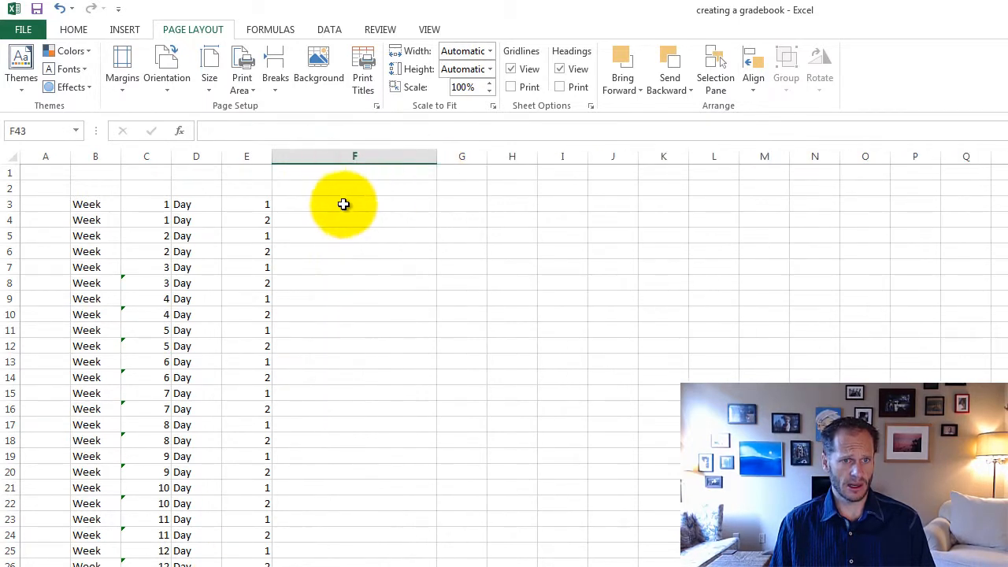
Step: Insert the CONCATENATE function in F3 with B3, a quoted space " " and C3 as its first three arguments
{"action": "left_click", "coordinate": [343, 204]}
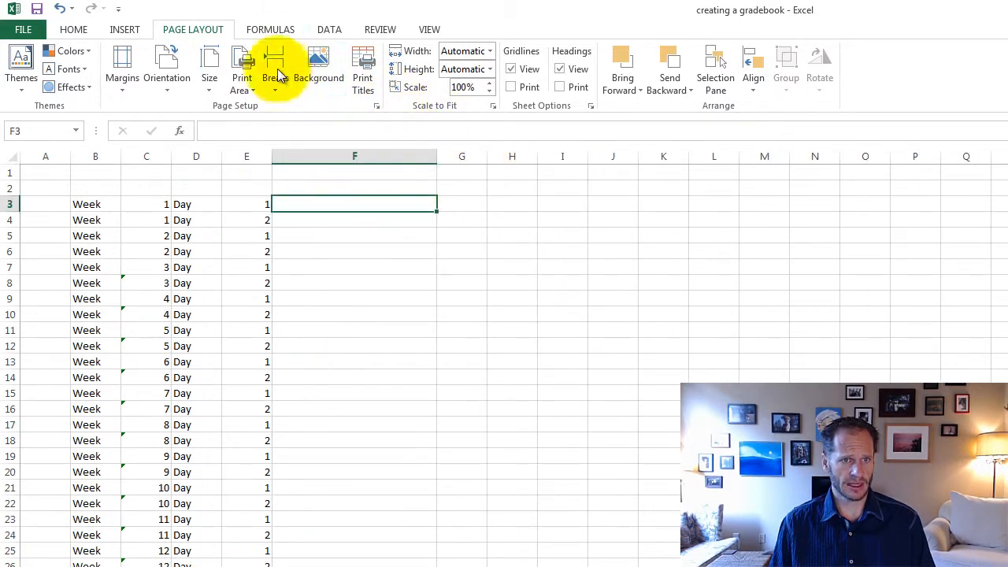
{"action": "left_click", "coordinate": [274, 32]}
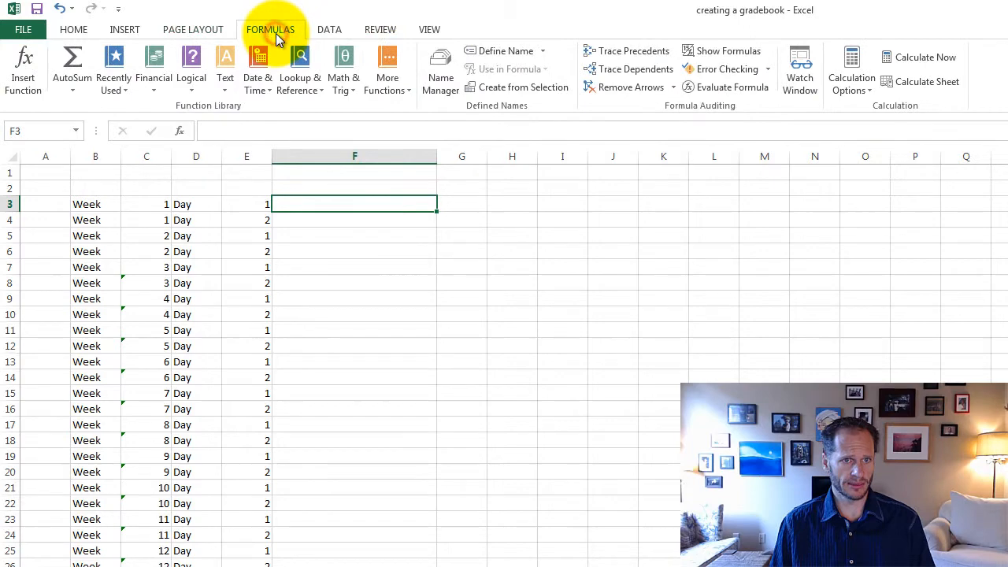
{"action": "left_click", "coordinate": [235, 86]}
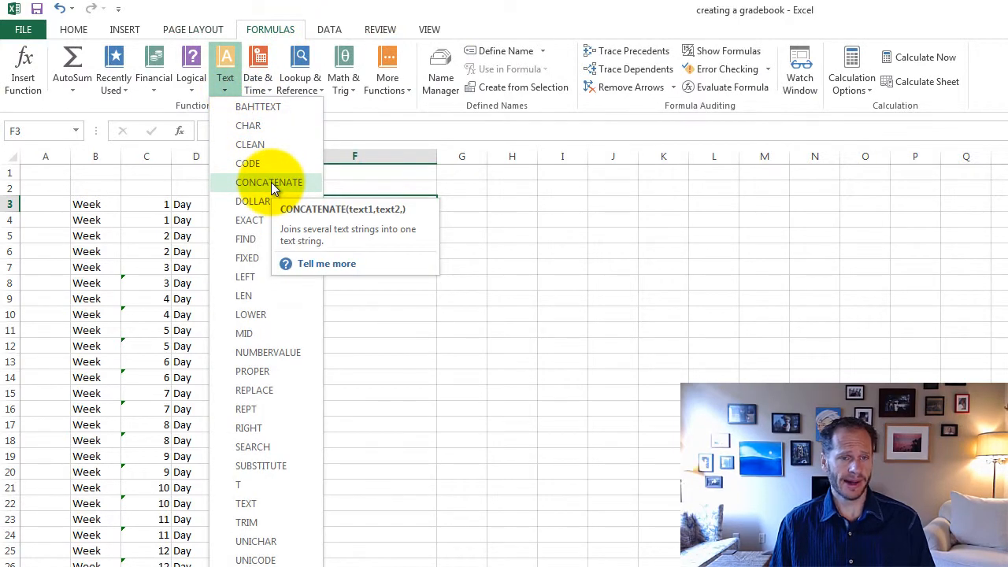
{"action": "left_click", "coordinate": [271, 182]}
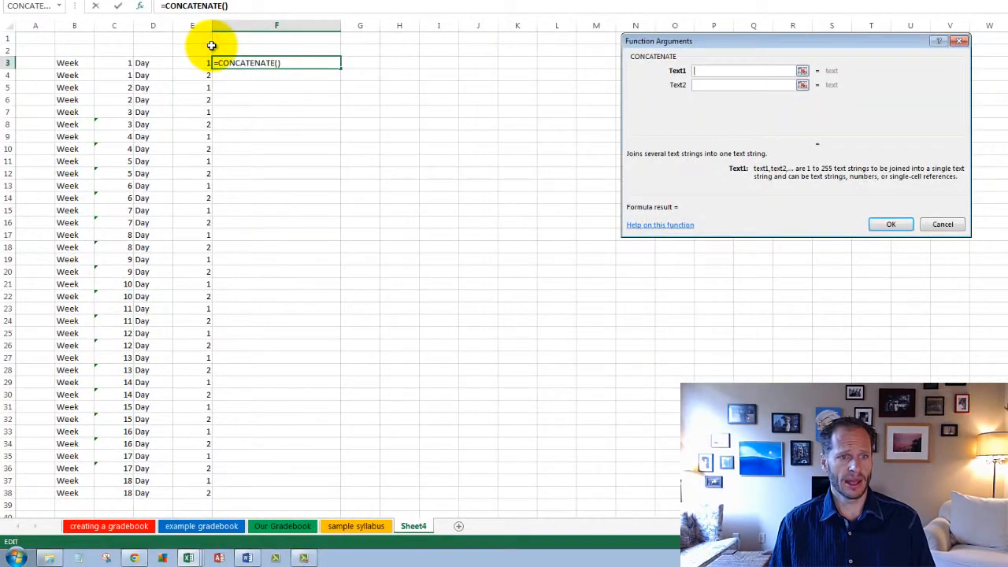
{"action": "left_click", "coordinate": [80, 63]}
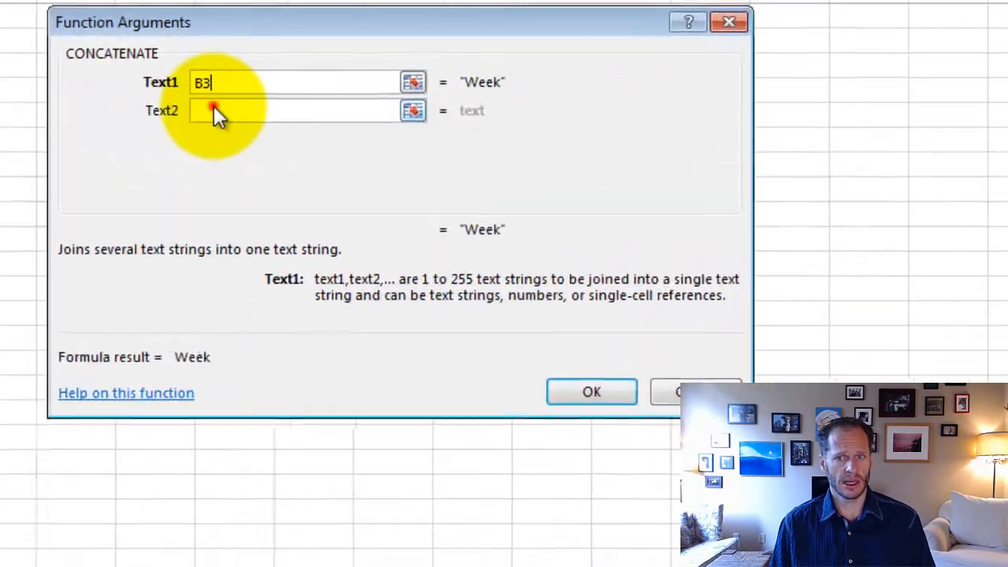
{"action": "left_click", "coordinate": [704, 84]}
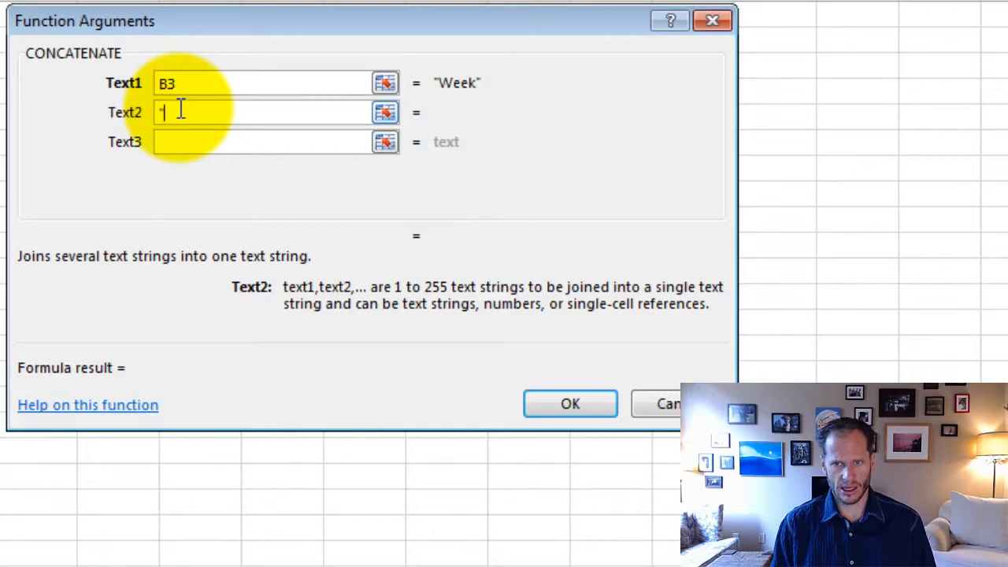
{"action": "type", "text": "\" \""}
{"action": "left_click", "coordinate": [164, 142]}
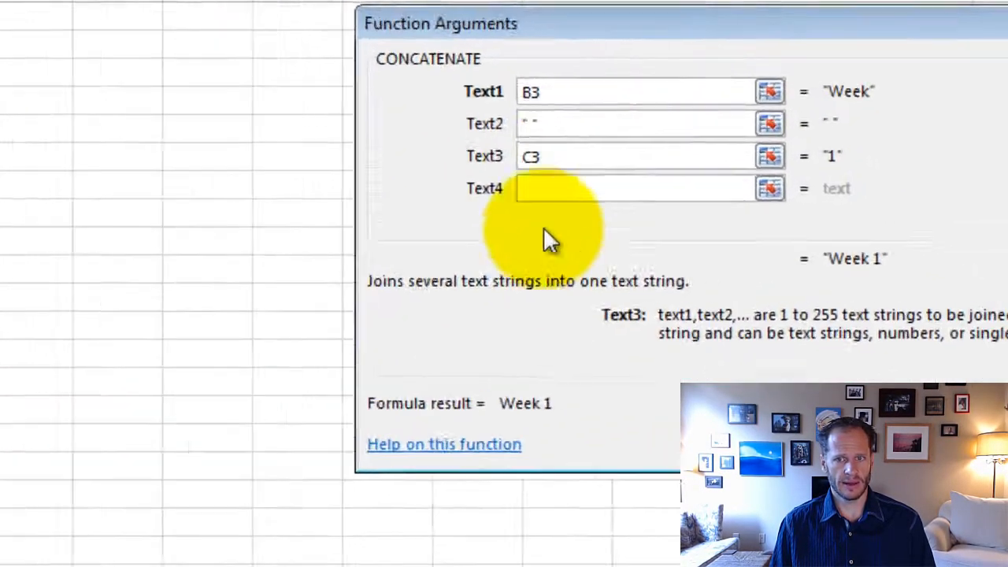
Step: Add " ", D3, " " and E3 as arguments four to seven and complete the CONCATENATE formula
{"action": "left_click", "coordinate": [791, 189]}
{"action": "type", "text": "\" \""}
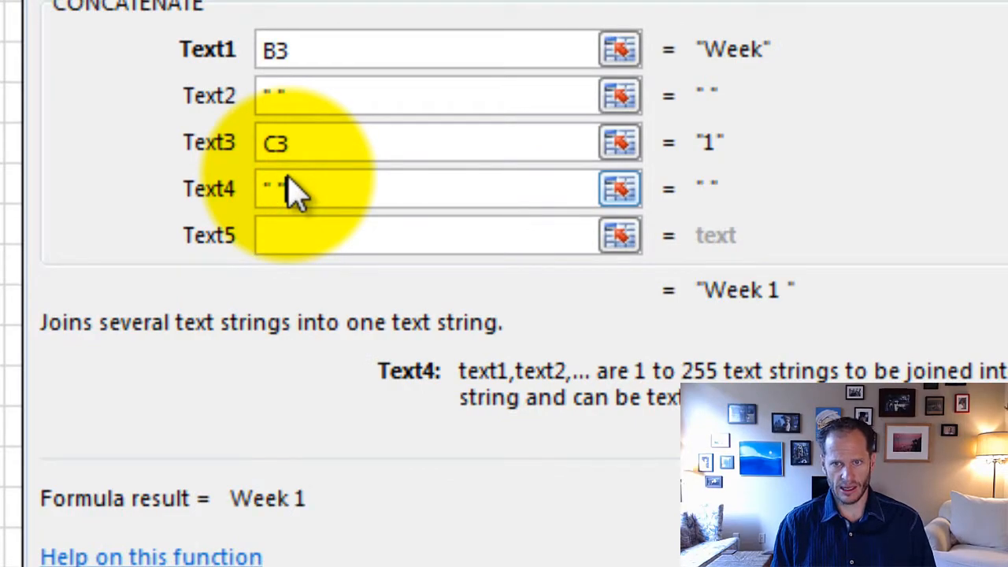
{"action": "left_click", "coordinate": [287, 237]}
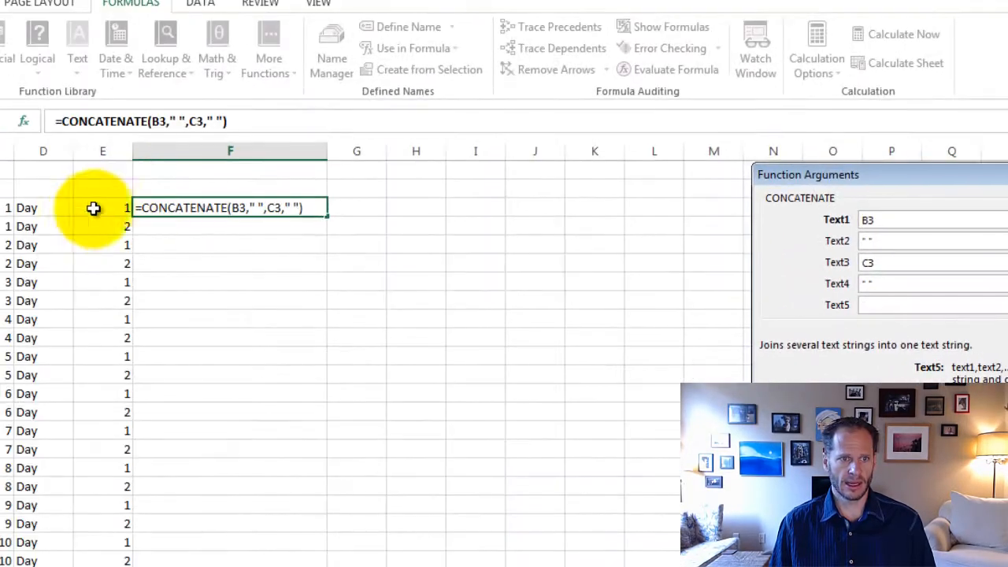
{"action": "left_click", "coordinate": [51, 209]}
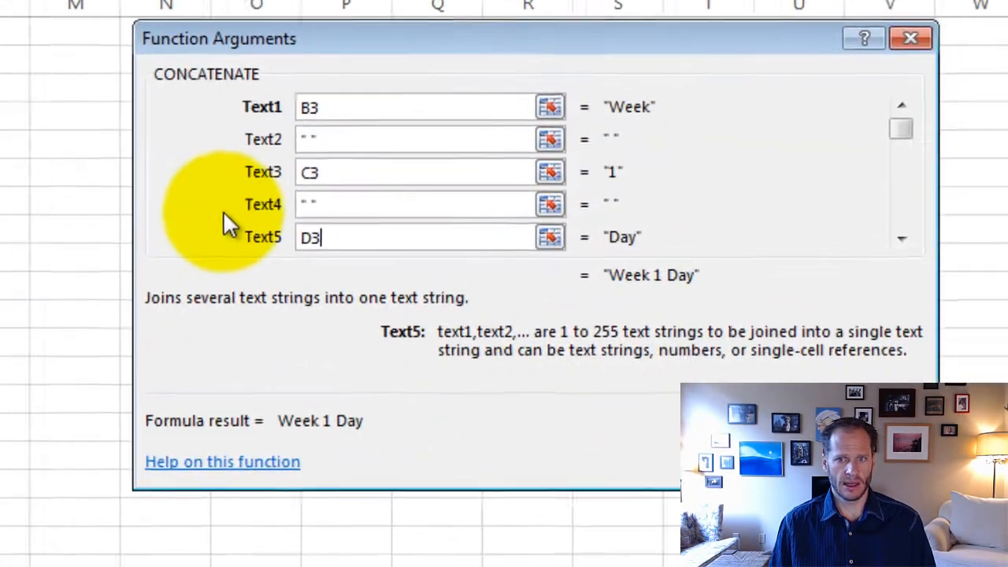
{"action": "left_click", "coordinate": [875, 234]}
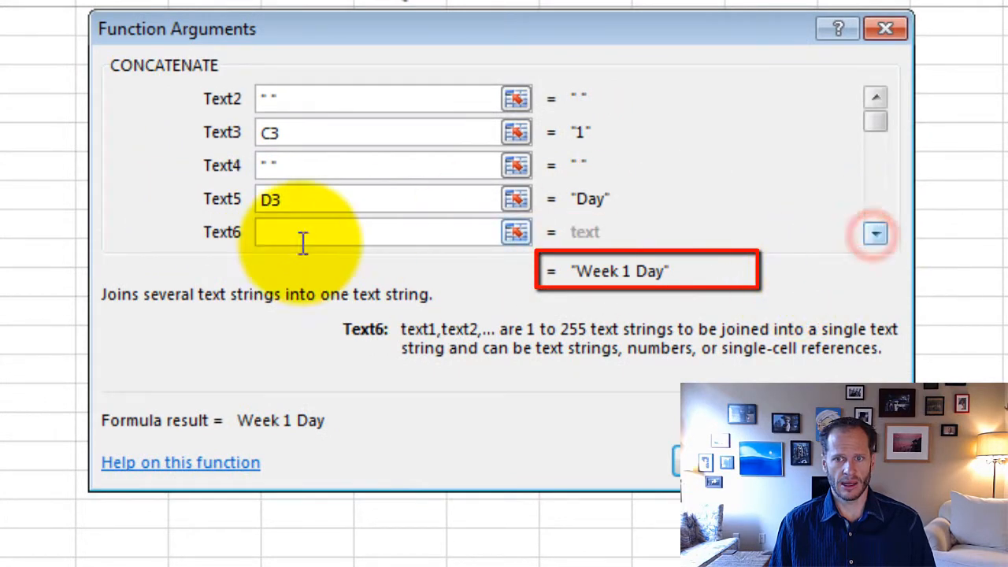
{"action": "type", "text": "\" \""}
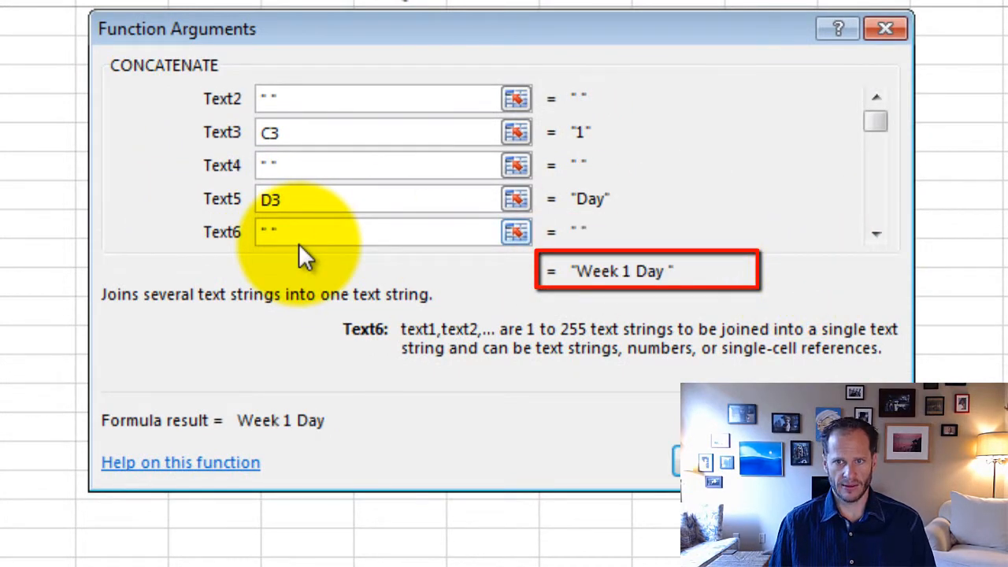
{"action": "left_click", "coordinate": [875, 233]}
{"action": "left_click", "coordinate": [306, 231]}
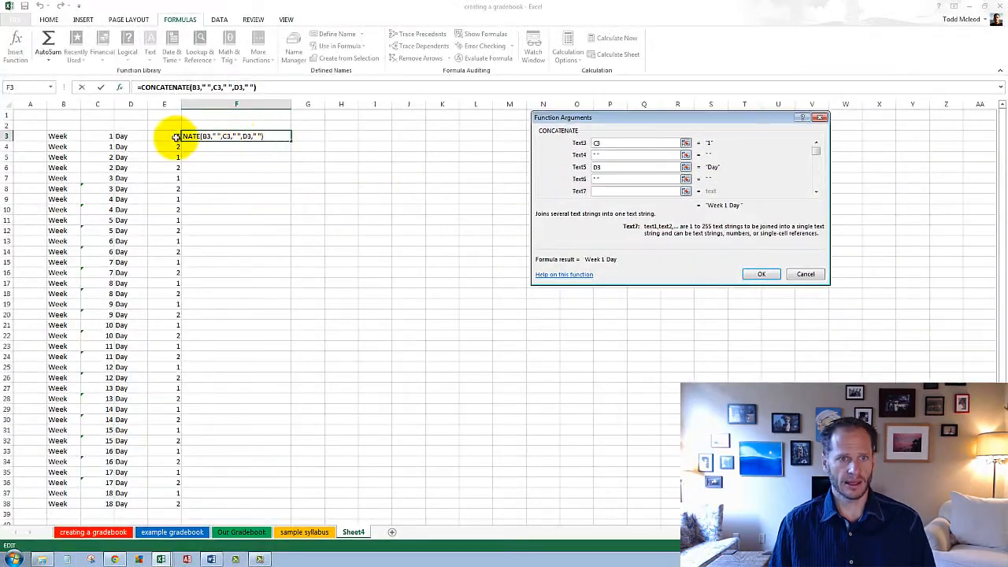
{"action": "left_click", "coordinate": [170, 136]}
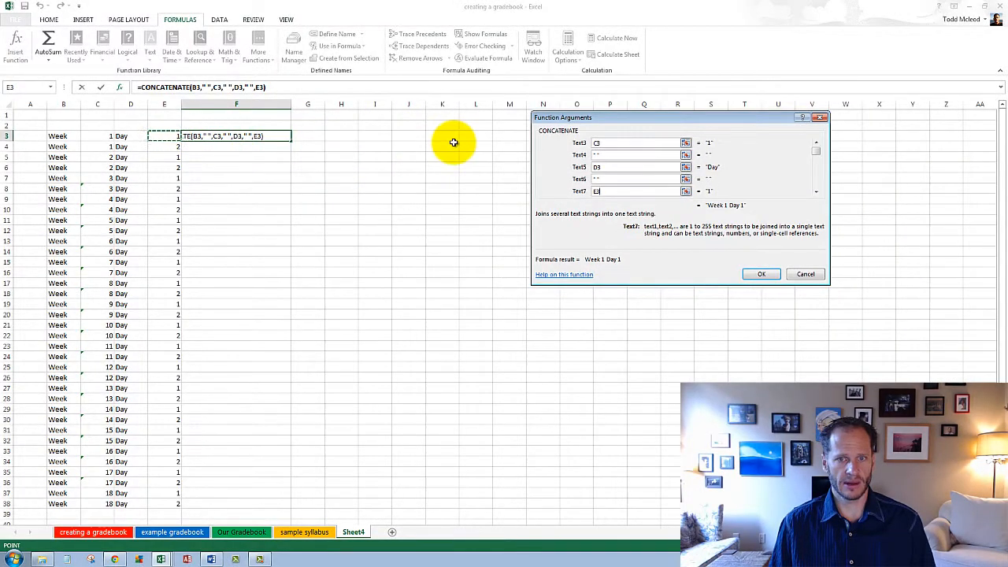
{"action": "left_click", "coordinate": [761, 274]}
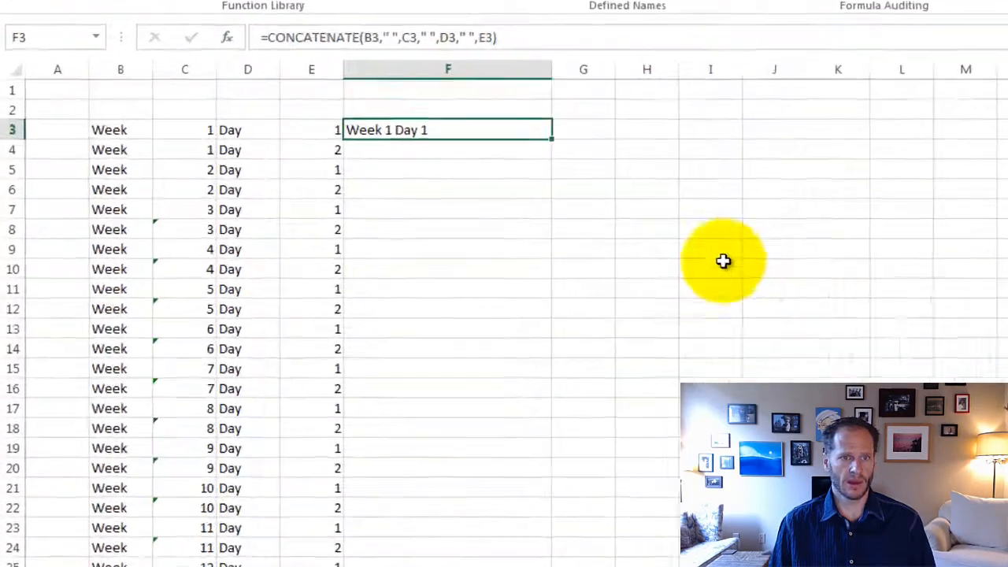
{"action": "left_click", "coordinate": [767, 225]}
{"action": "left_click", "coordinate": [578, 128]}
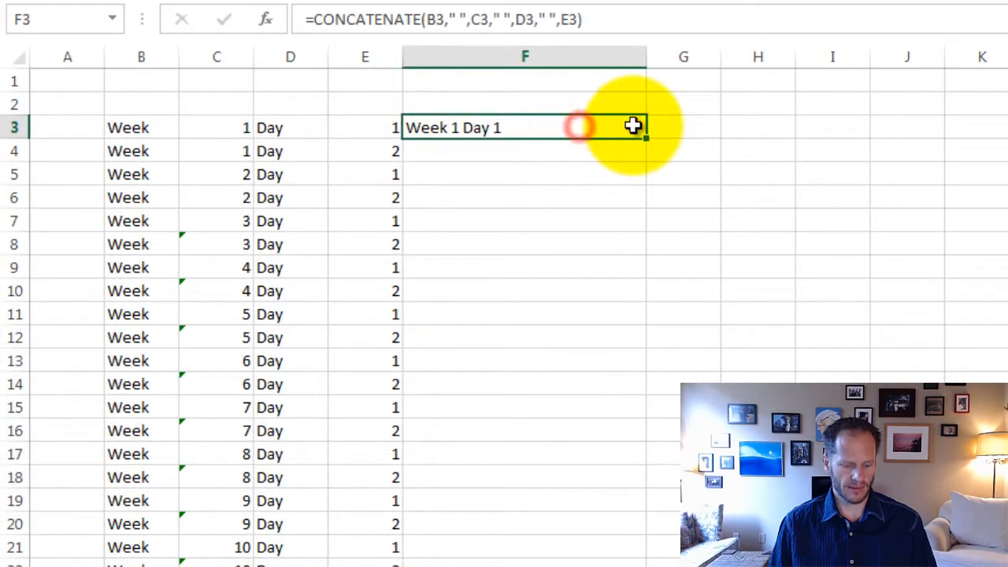
{"action": "key", "text": "ctrl+c"}
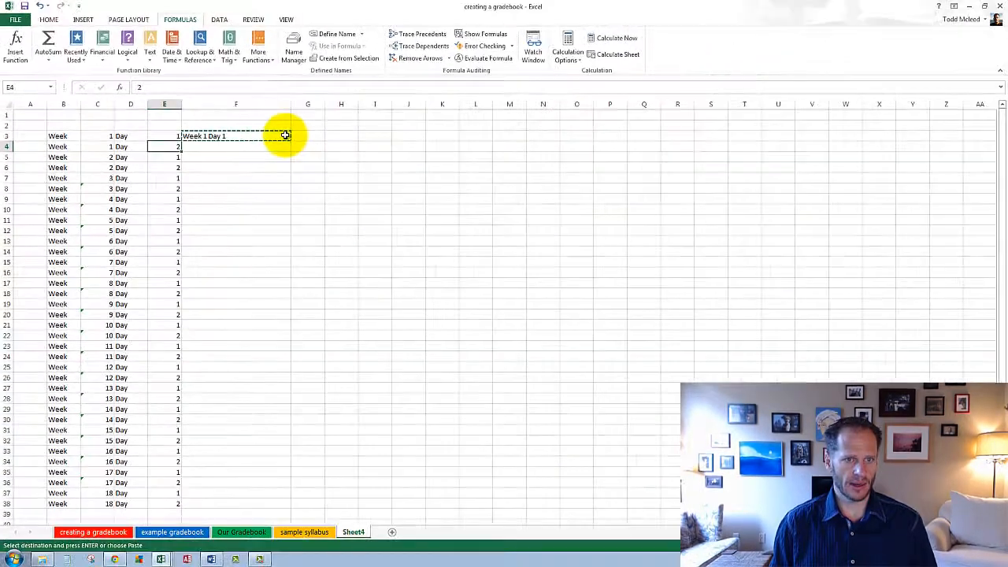
{"action": "key", "text": "ctrl+Page_Down"}
{"action": "key", "text": "ctrl+Left"}
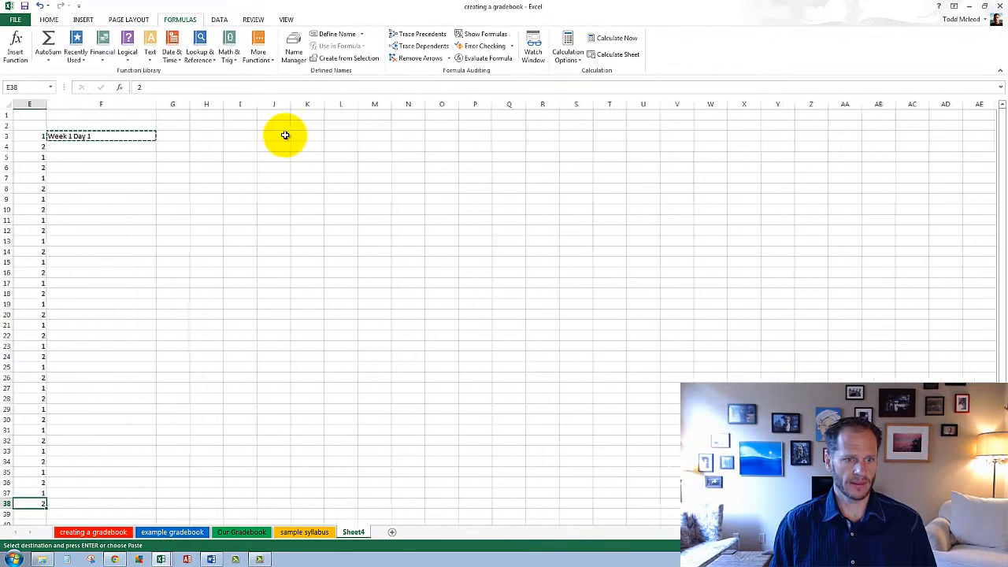
{"action": "key", "text": "Right"}
{"action": "key", "text": "ctrl+shift+Up"}
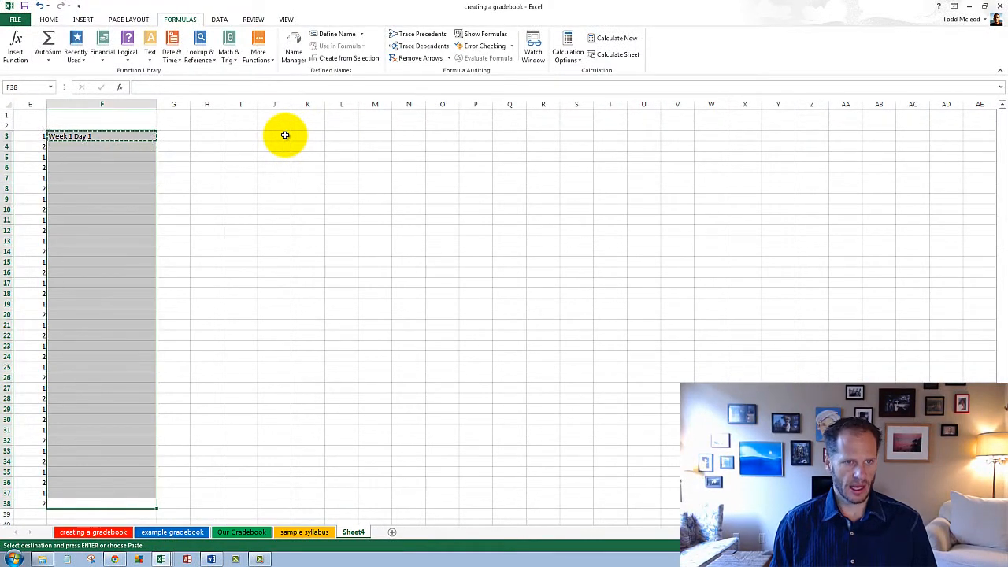
{"action": "key", "text": "Left"}
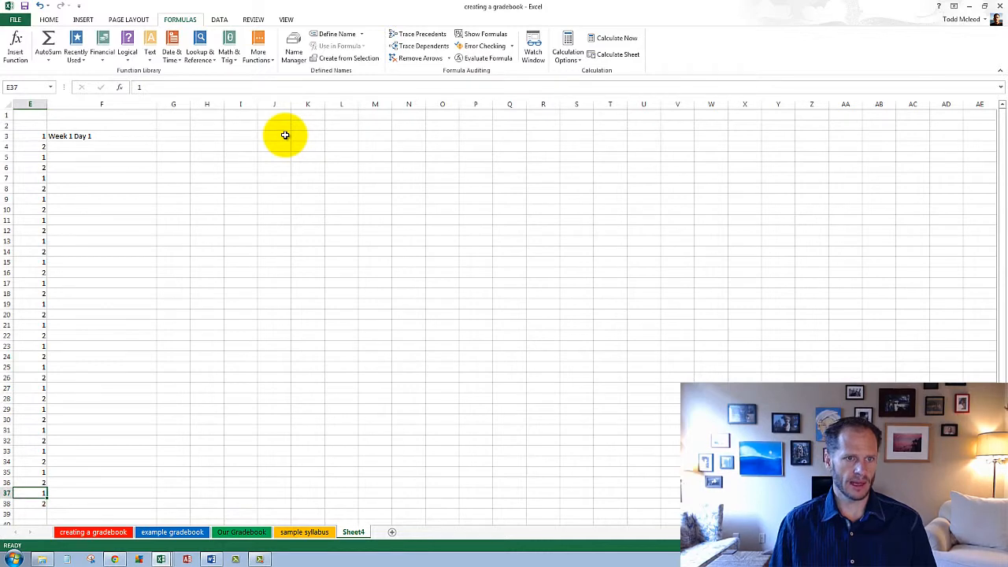
Step: Copy the CONCATENATE formula in F3
{"action": "key", "text": "ctrl+c"}
{"action": "left_click", "coordinate": [124, 135]}
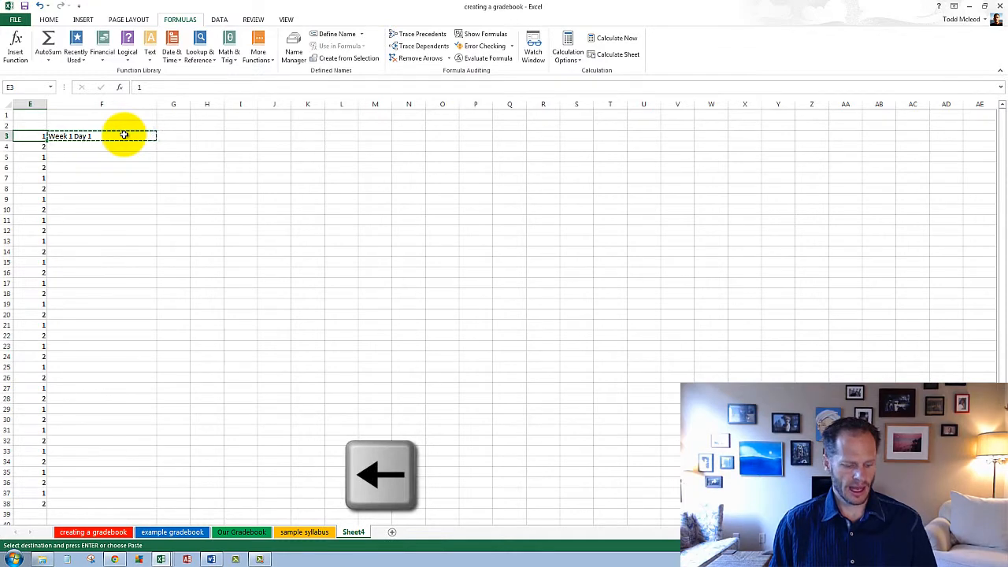
{"action": "key", "text": "ctrl+Down"}
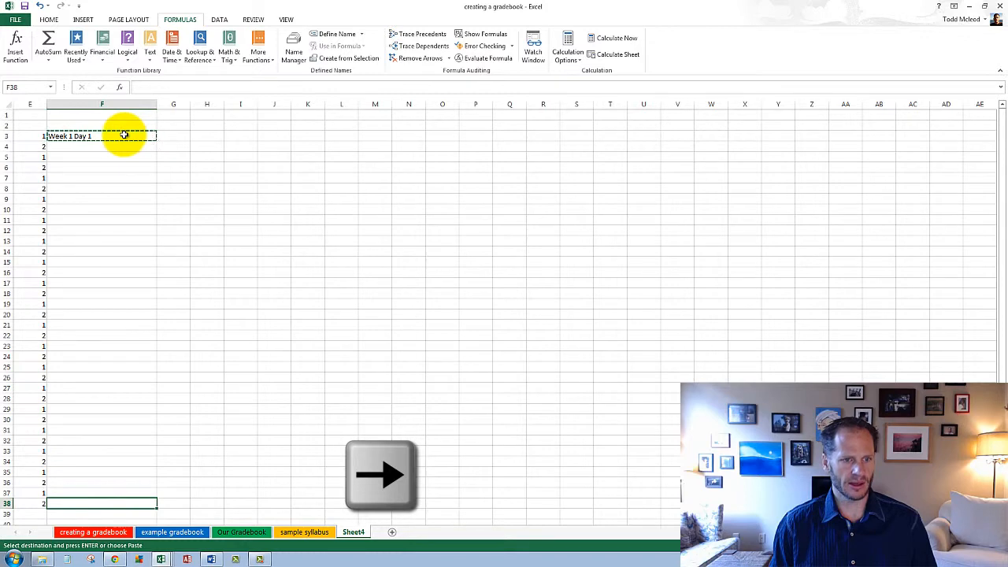
{"action": "key", "text": "ctrl+shift+Up"}
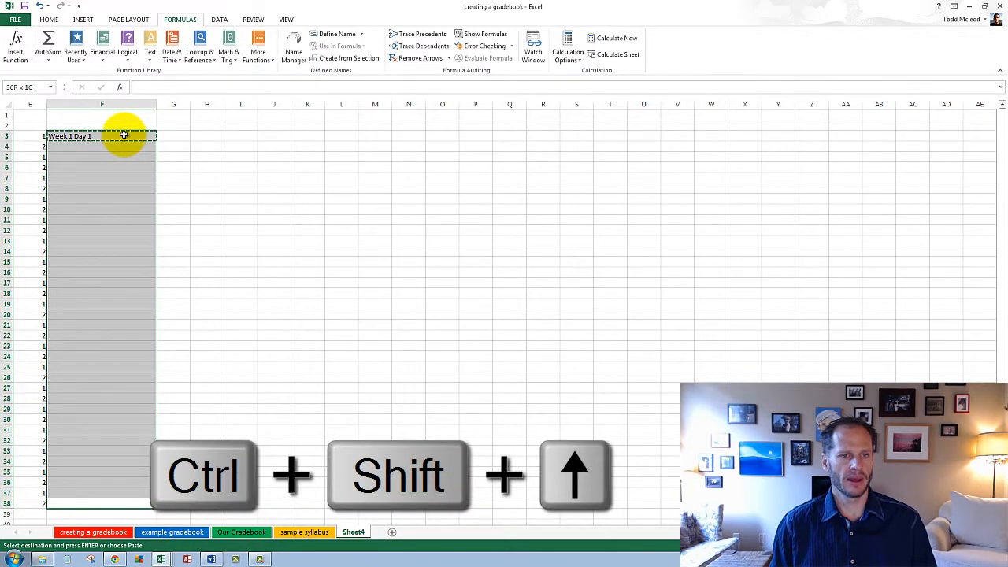
{"action": "key", "text": "Left"}
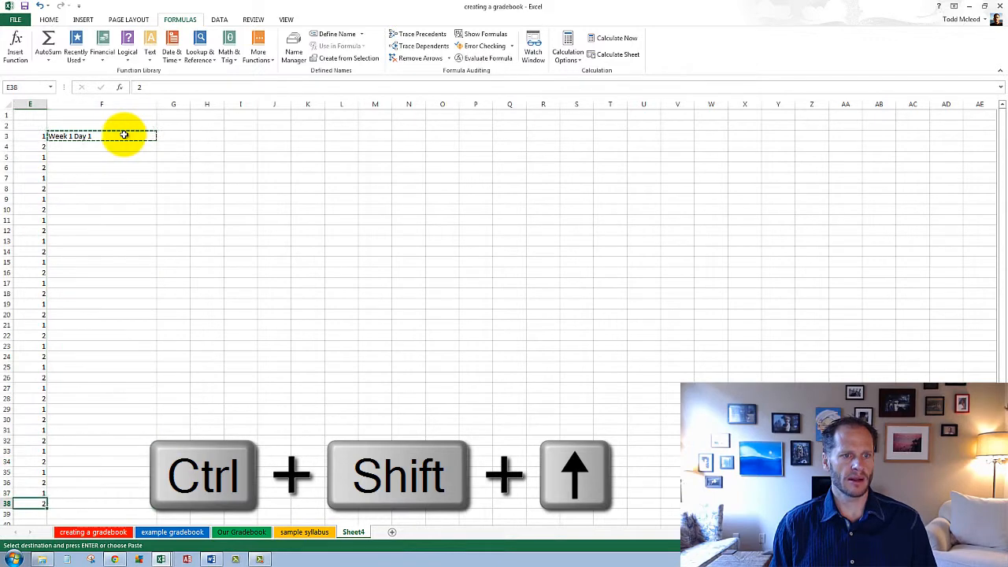
{"action": "key", "text": "ctrl+Up"}
{"action": "key", "text": "Down"}
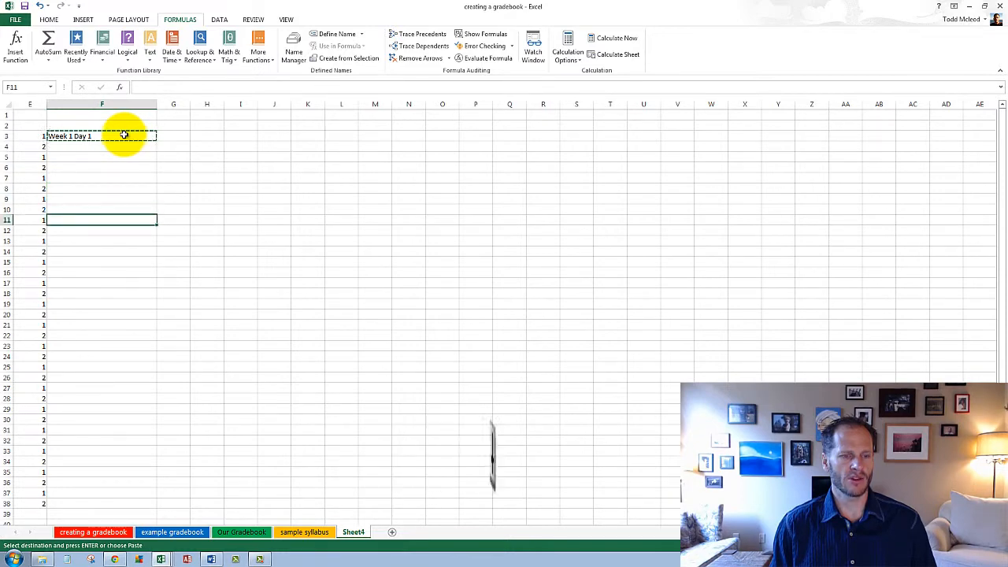
{"action": "key", "text": "ctrl+Down"}
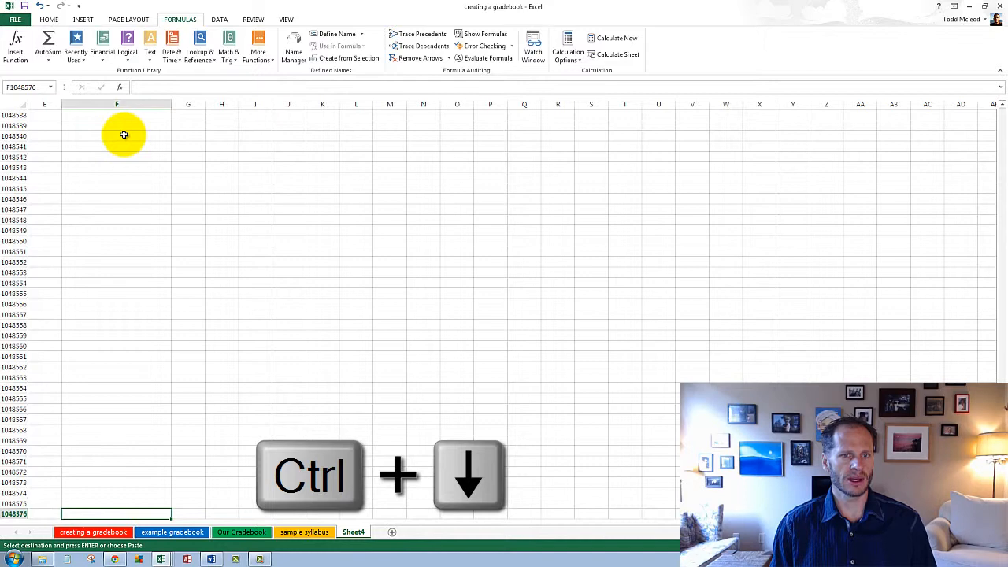
{"action": "key", "text": "ctrl+Up"}
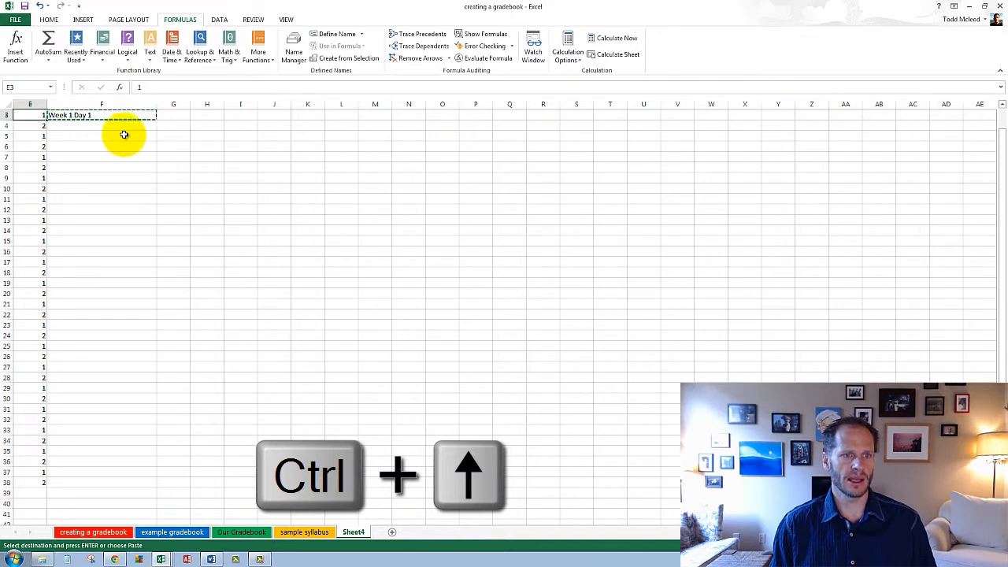
{"action": "key", "text": "Right"}
{"action": "key", "text": "Left"}
{"action": "key", "text": "Left"}
{"action": "key", "text": "Right"}
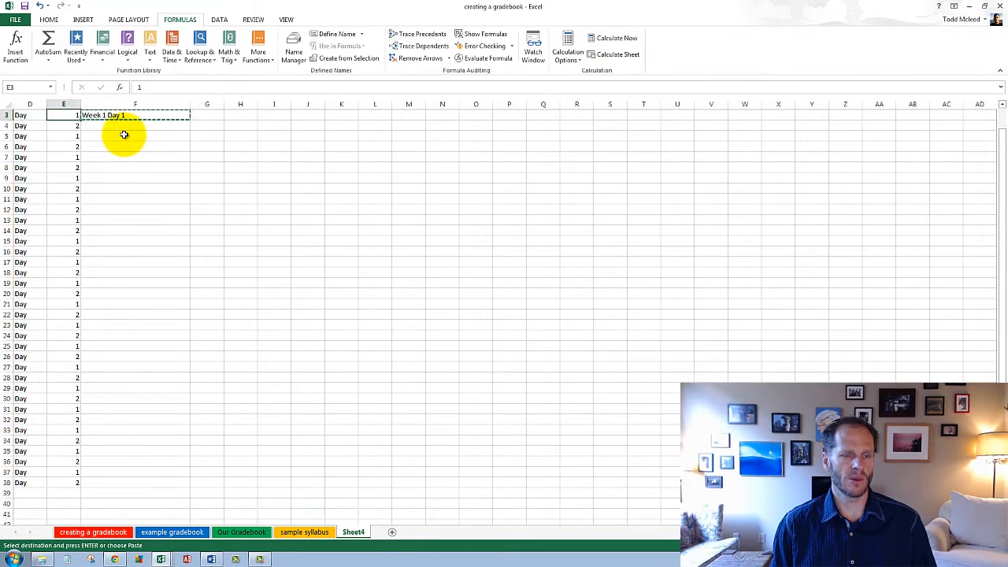
Step: Paste the copied formula into F3:F38, down to the last row of data in column E, and end copy mode
{"action": "key", "text": "ctrl+Down"}
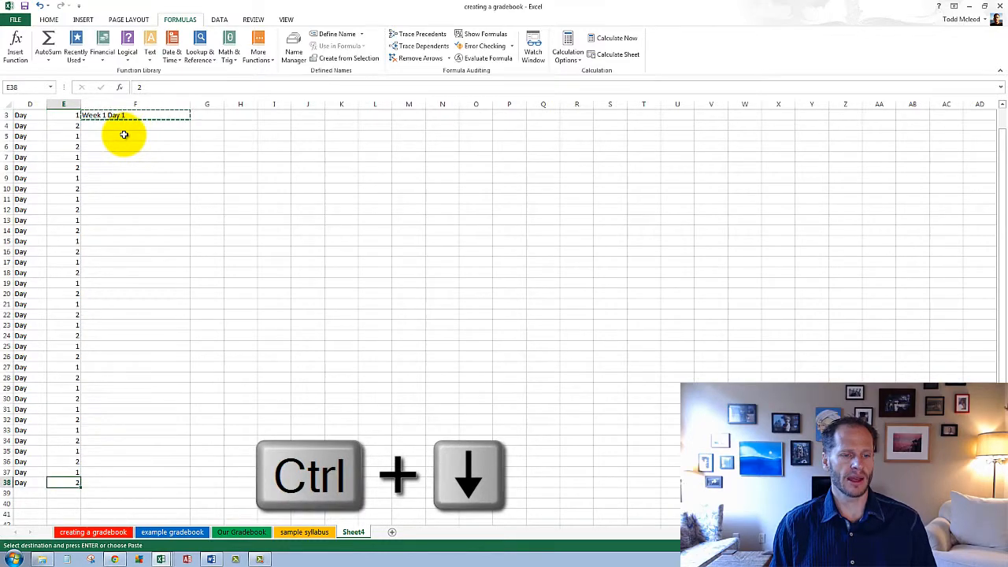
{"action": "key", "text": "Right"}
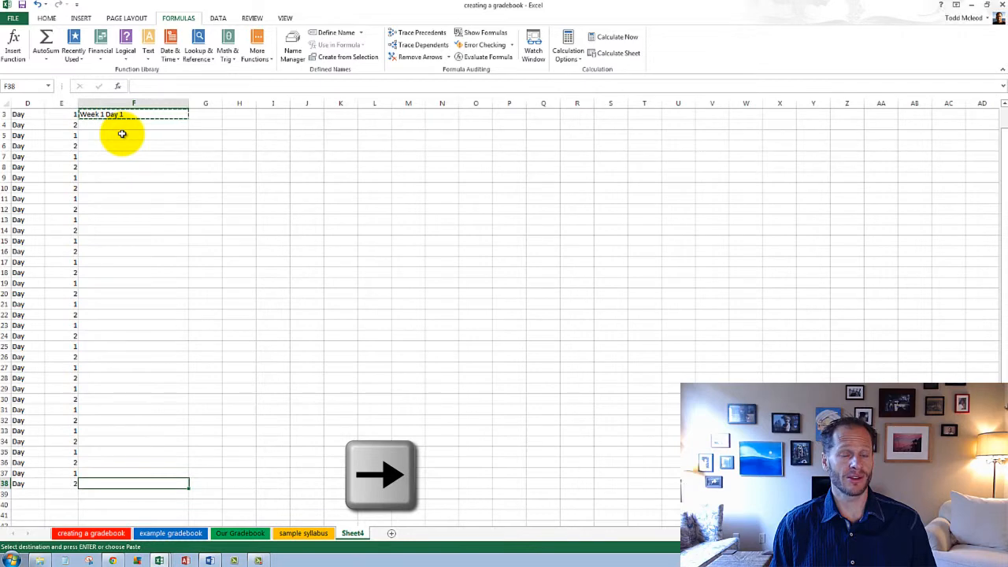
{"action": "key", "text": "ctrl+shift+Up"}
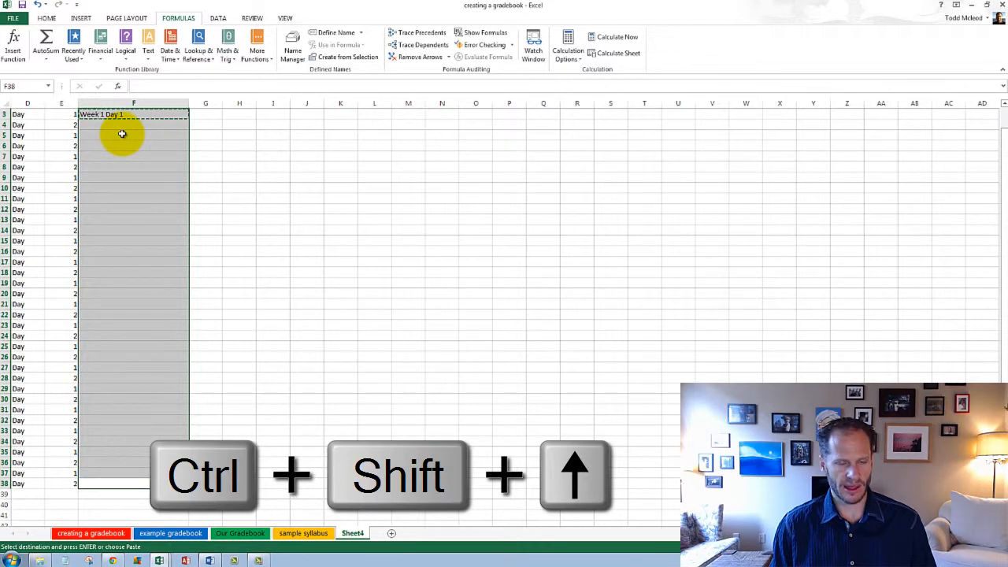
{"action": "key", "text": "ctrl+v"}
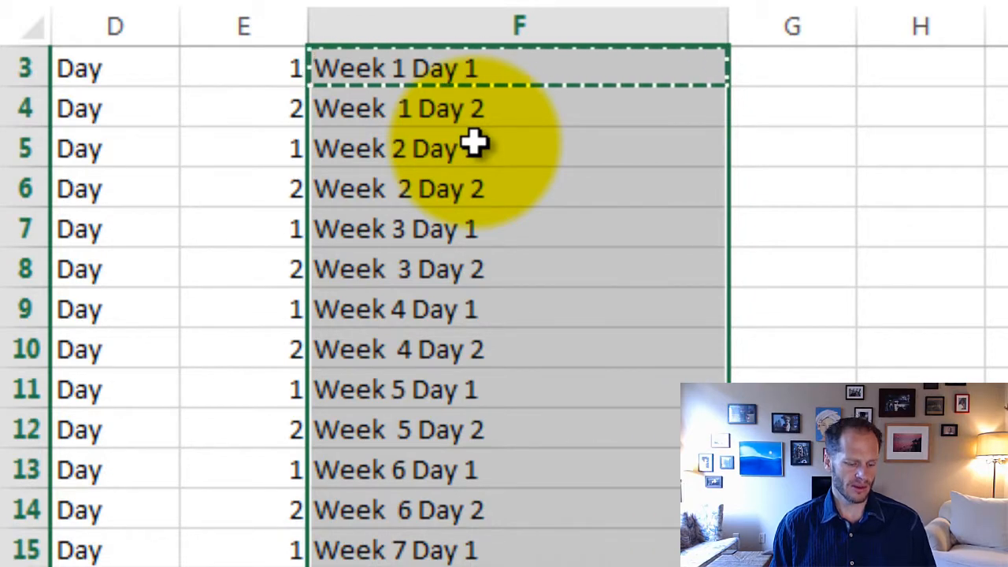
{"action": "key", "text": "Escape"}
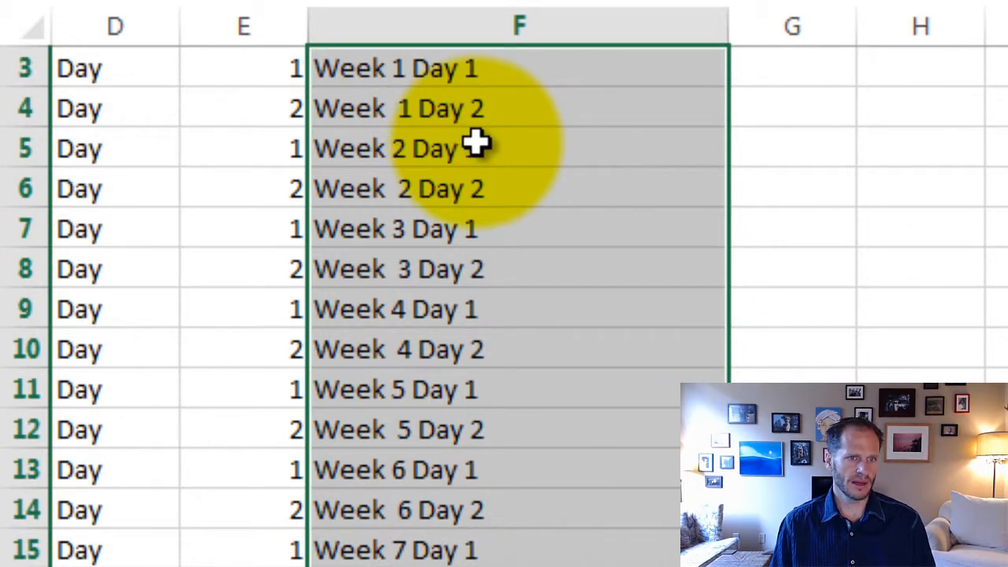
Step: Find the source of the extra space in the Day 2 labels and remove the trailing space after "Week" in B4
{"action": "left_click", "coordinate": [438, 191]}
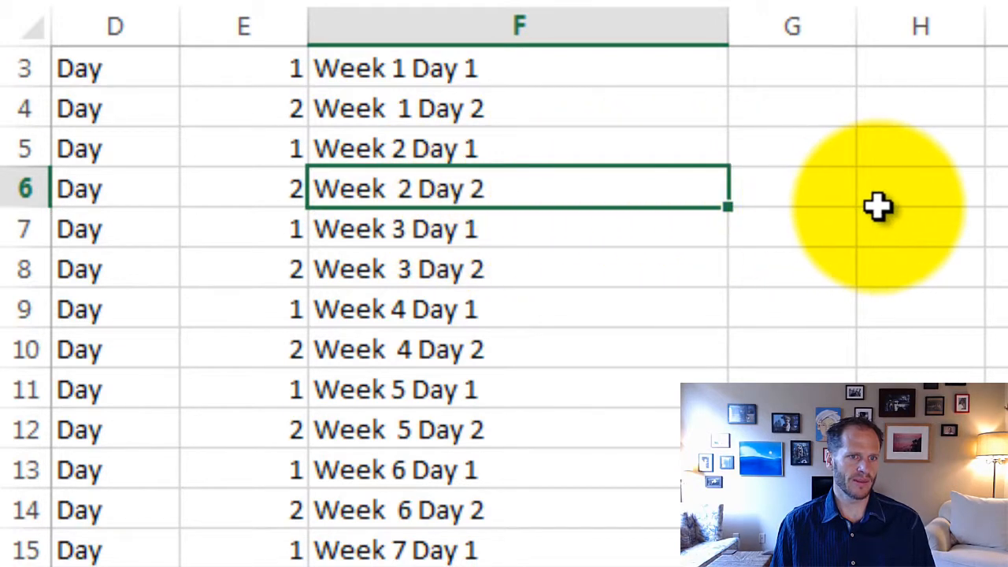
{"action": "left_click", "coordinate": [236, 106]}
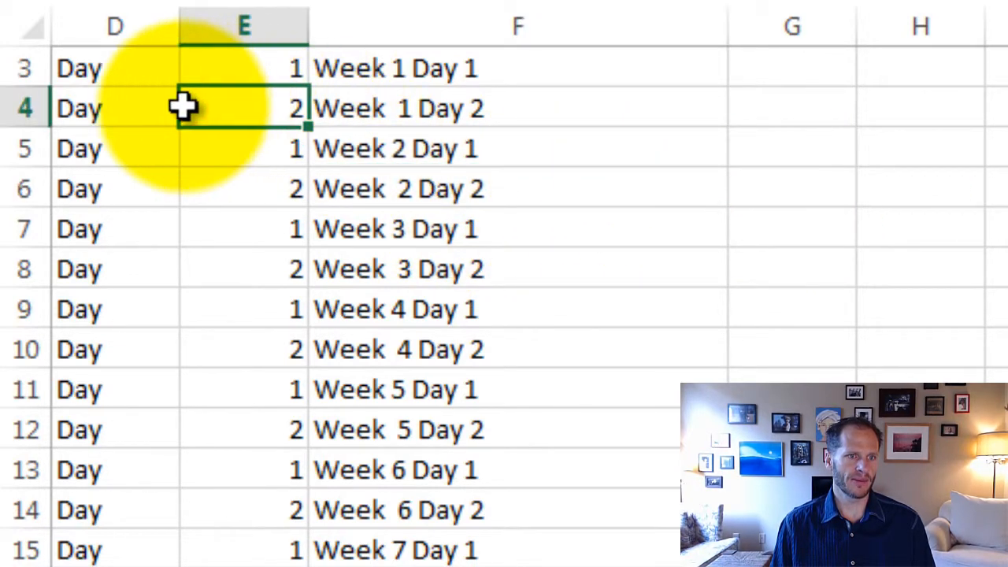
{"action": "left_click", "coordinate": [149, 106]}
{"action": "scroll", "coordinate": [614, 315], "scroll_direction": "up", "scroll_amount": 1}
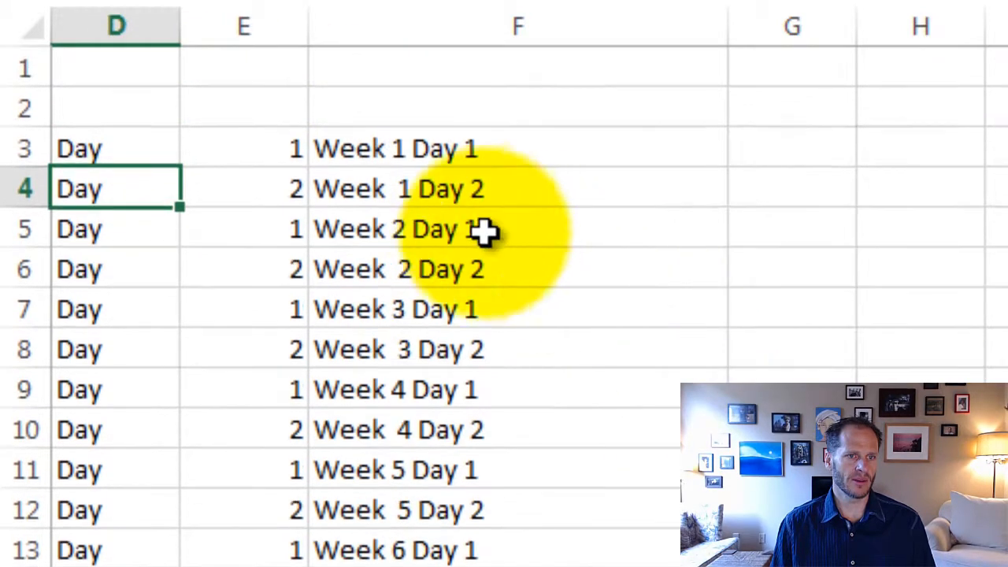
{"action": "left_click", "coordinate": [447, 189]}
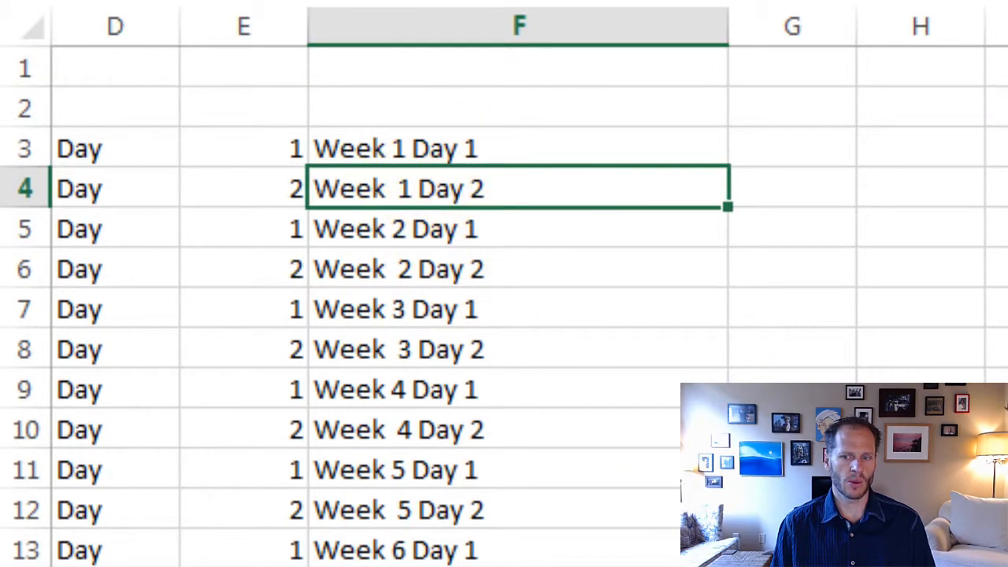
{"action": "scroll", "coordinate": [504, 284], "scroll_direction": "left", "scroll_amount": 3}
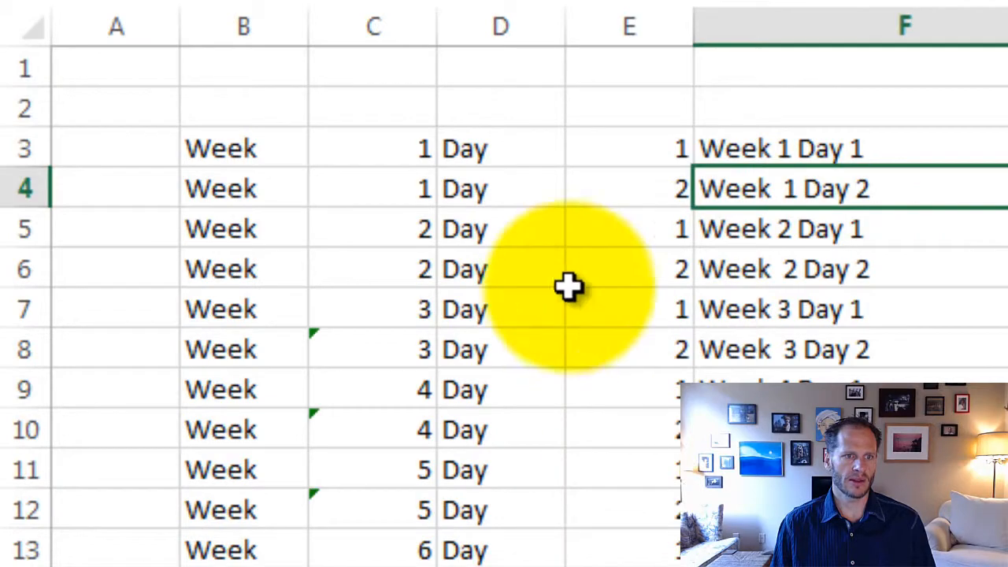
{"action": "left_click", "coordinate": [251, 189]}
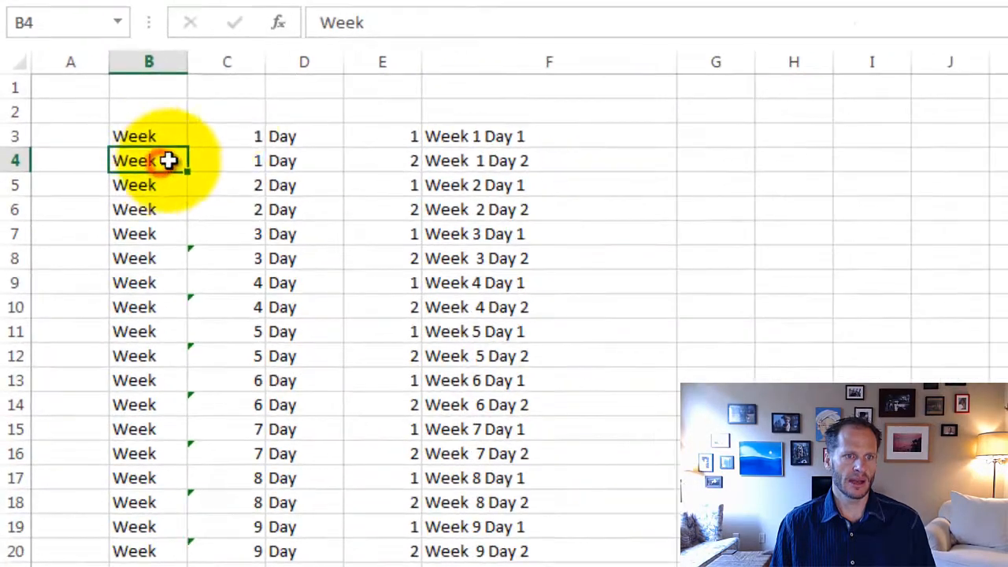
{"action": "left_click", "coordinate": [378, 22]}
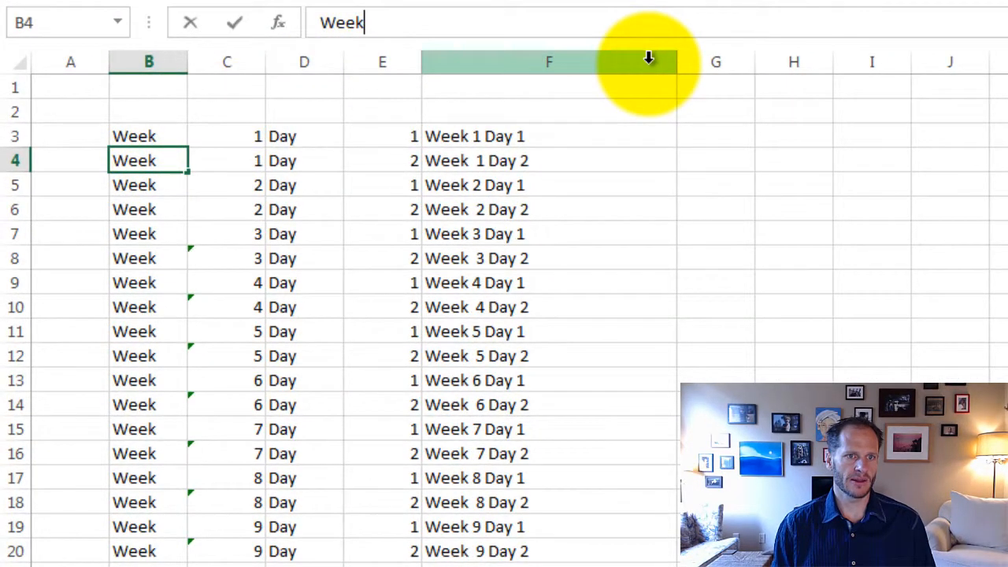
{"action": "key", "text": "Return"}
{"action": "key", "text": "Up"}
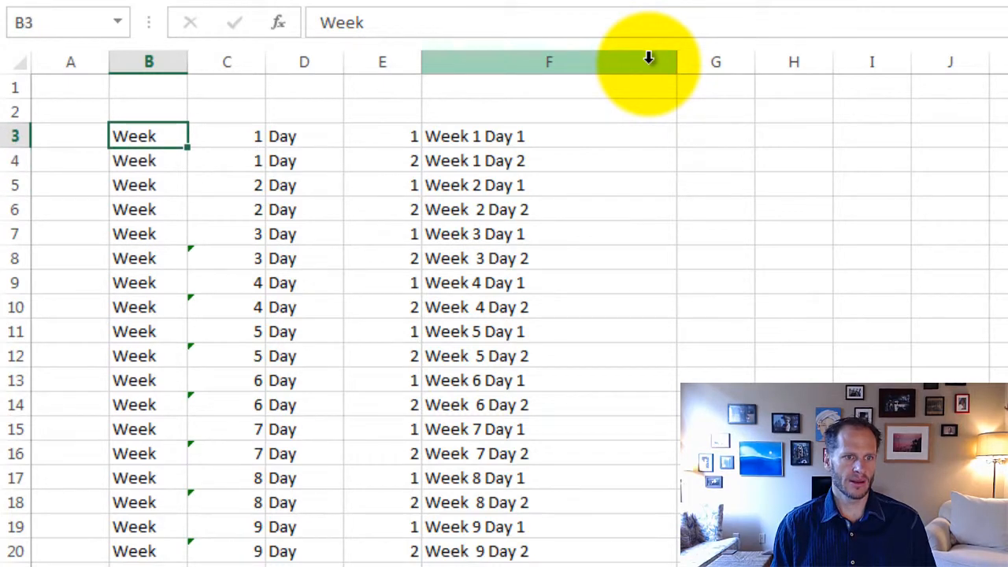
Step: Copy the corrected "Week" text from B4 and paste it over B5 through the last filled row of column B
{"action": "key", "text": "ctrl+c"}
{"action": "key", "text": "Down"}
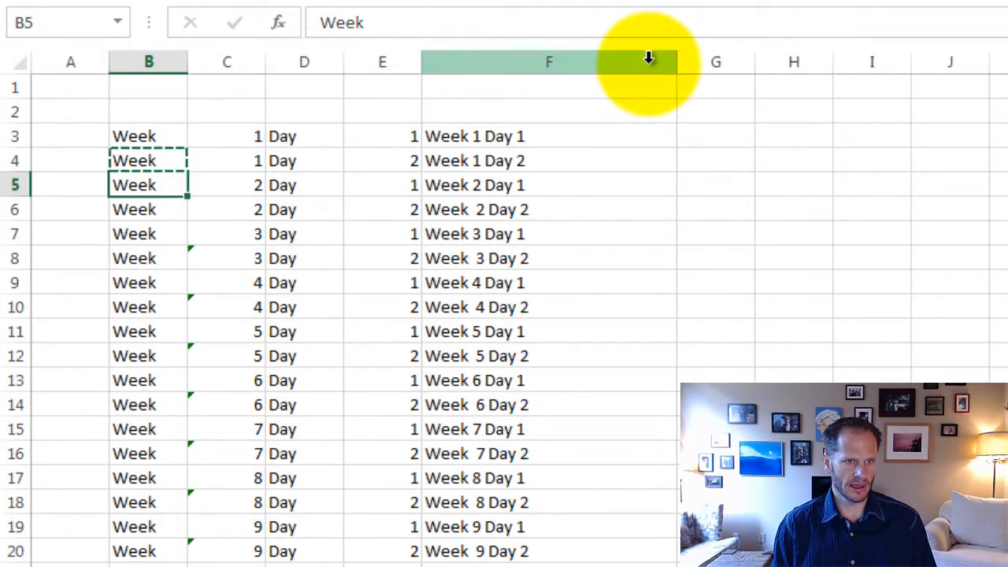
{"action": "key", "text": "ctrl+shift+Down"}
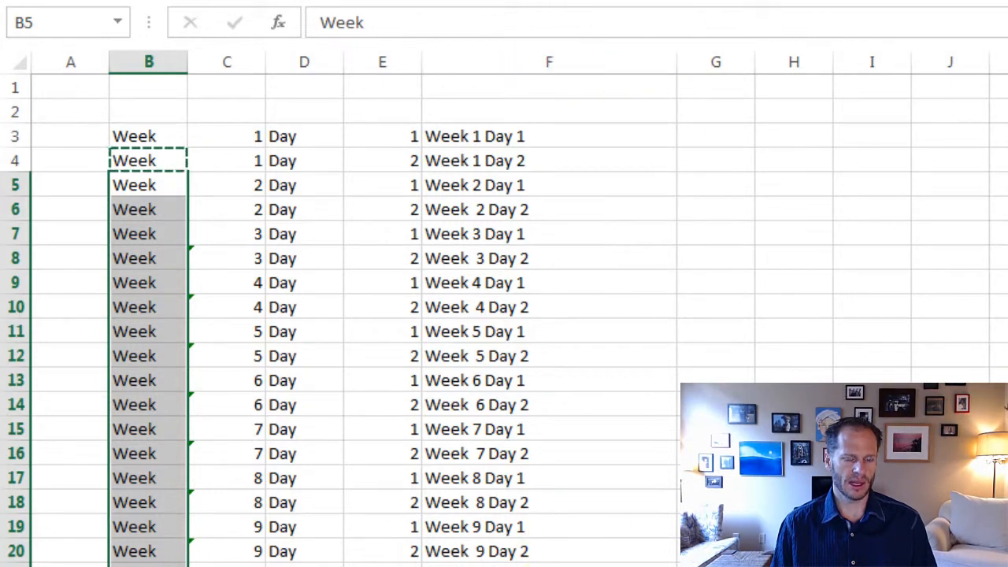
{"action": "key", "text": "ctrl+v"}
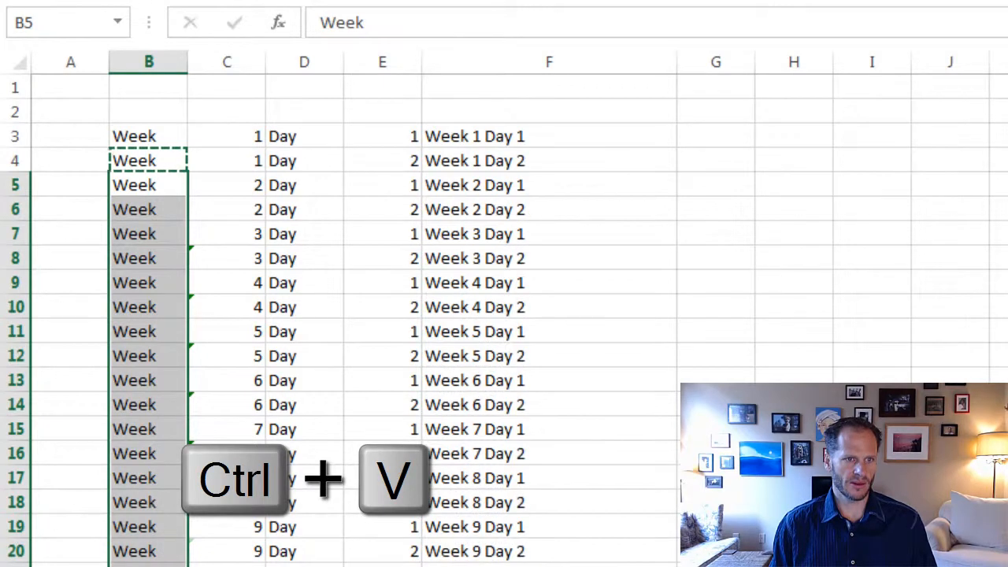
{"action": "left_click", "coordinate": [1007, 478]}
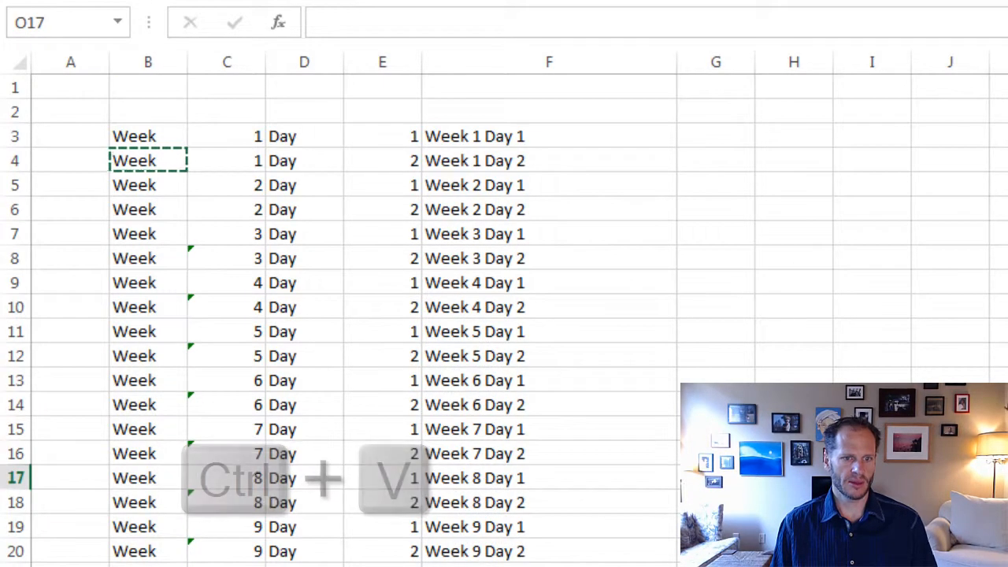
{"action": "left_click", "coordinate": [1007, 527]}
{"action": "left_click", "coordinate": [927, 284]}
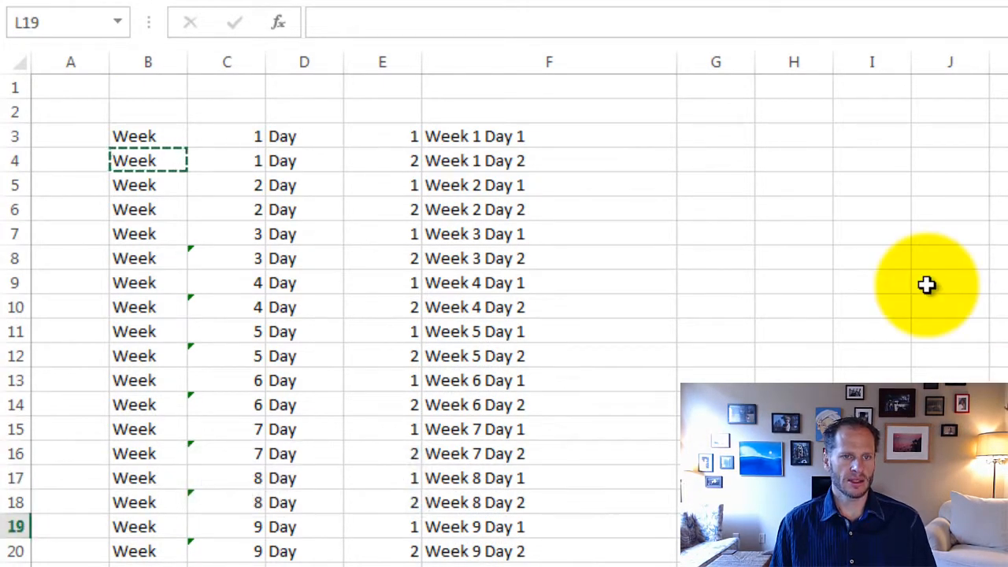
Step: Copy the concatenated labels in column F from F3 down to the last row, F38
{"action": "left_click", "coordinate": [598, 139]}
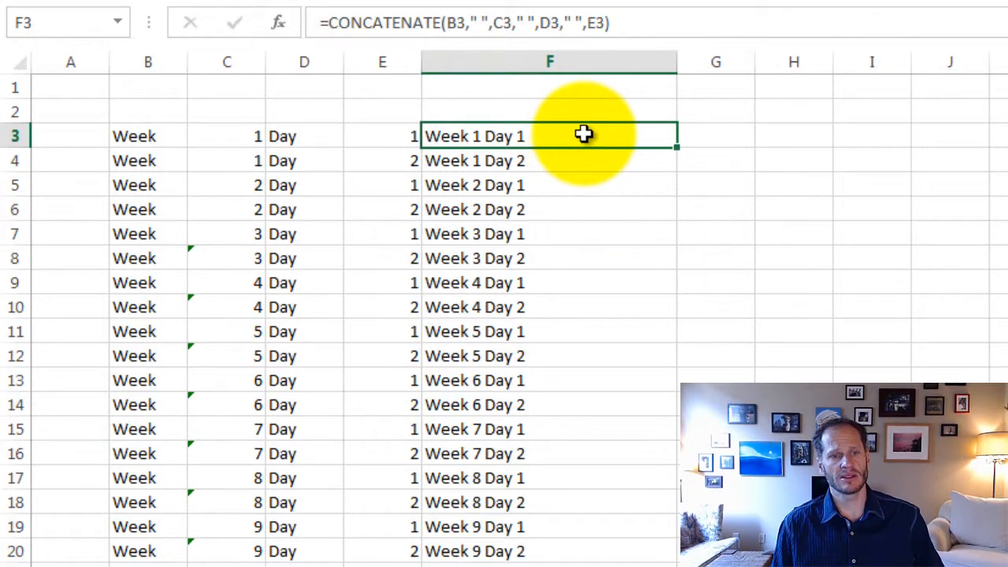
{"action": "left_click_drag", "start_coordinate": [583, 134], "coordinate": [580, 566]}
{"action": "key", "text": "ctrl+c"}
{"action": "key", "text": "ctrl+c"}
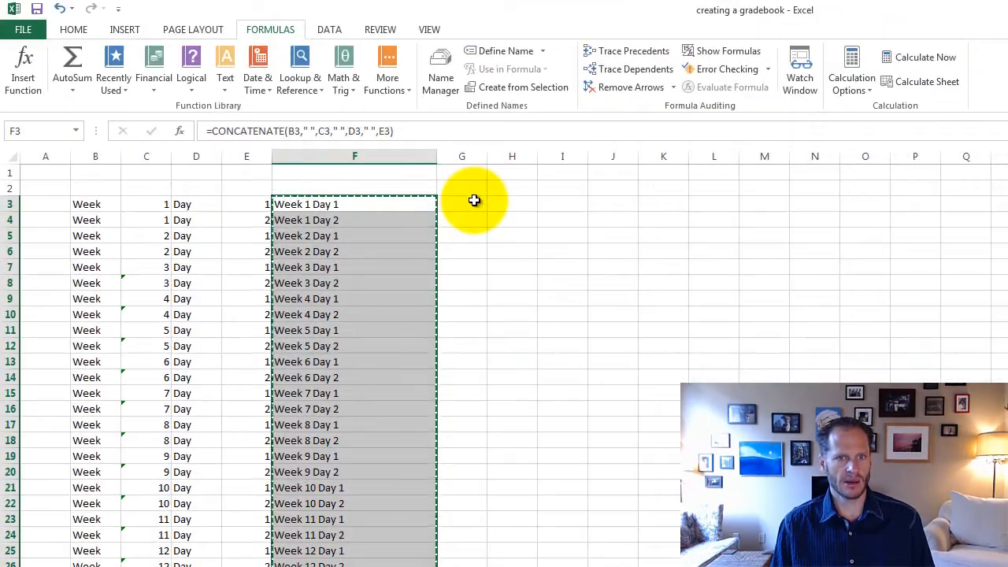
Step: Paste the copied labels into column G starting at G3 using Paste Special with the Values option
{"action": "left_click", "coordinate": [473, 203]}
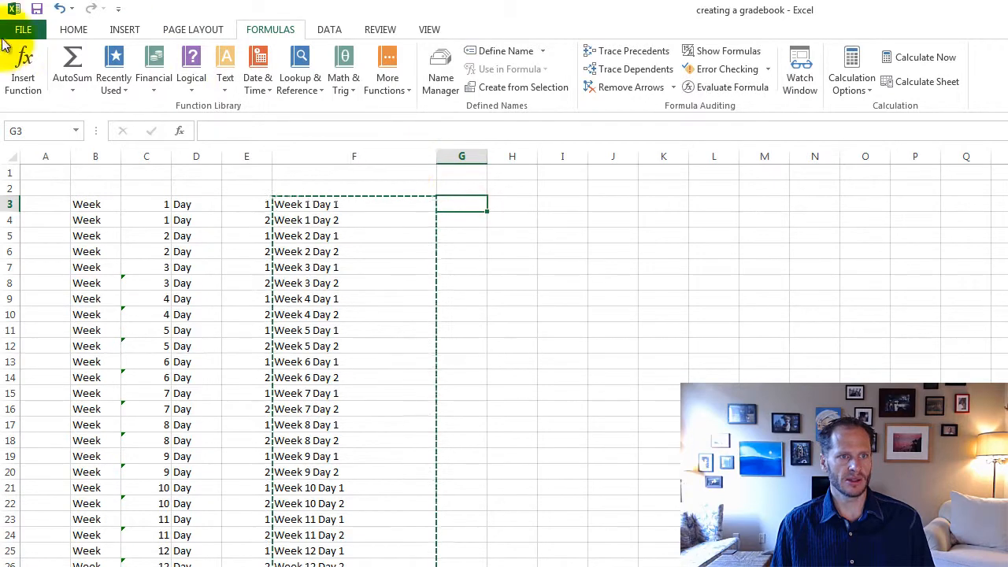
{"action": "left_click", "coordinate": [74, 30]}
{"action": "left_click", "coordinate": [19, 89]}
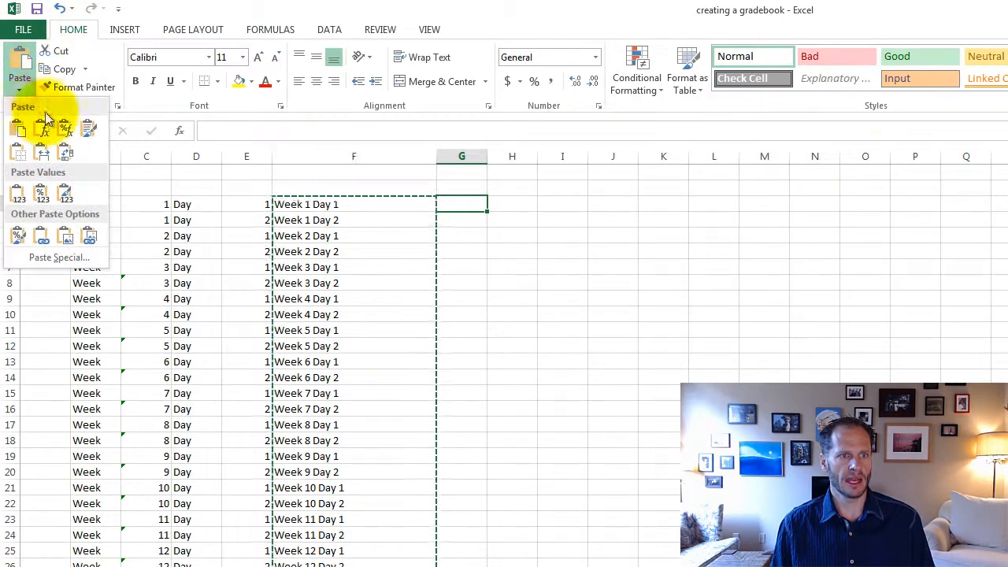
{"action": "left_click", "coordinate": [73, 257]}
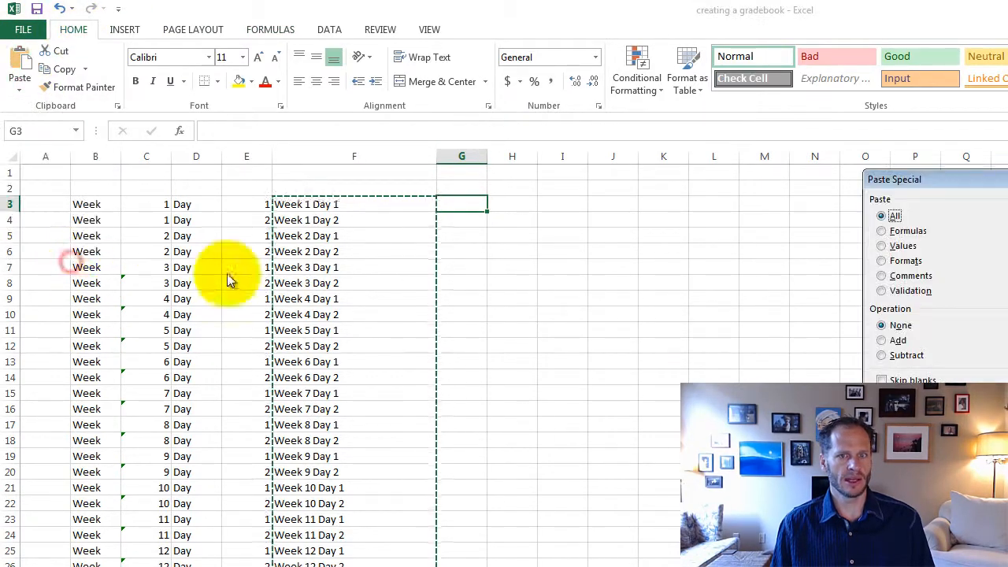
{"action": "left_click", "coordinate": [901, 246]}
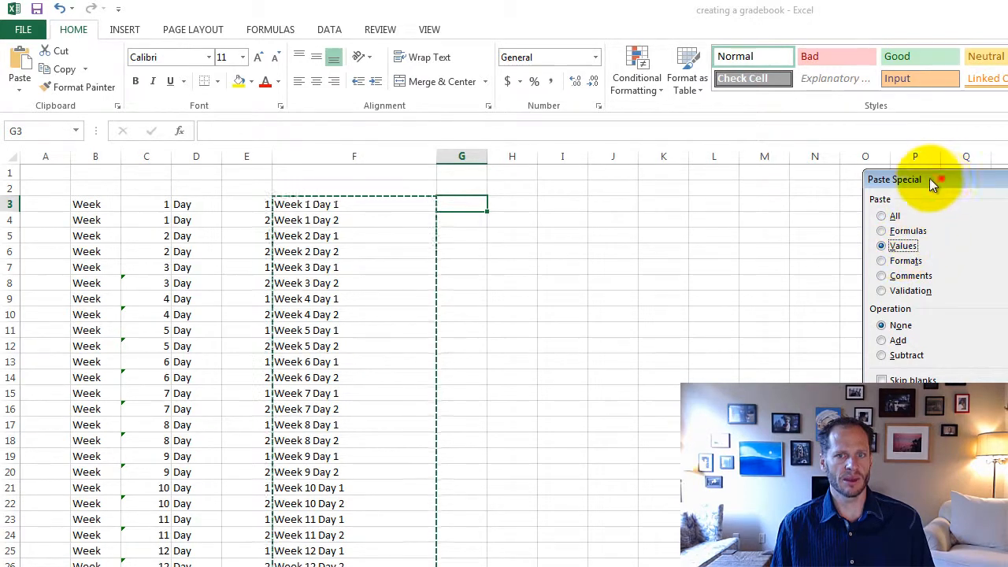
{"action": "left_click_drag", "start_coordinate": [941, 178], "coordinate": [673, 181]}
{"action": "left_click", "coordinate": [801, 398]}
{"action": "left_click", "coordinate": [709, 377]}
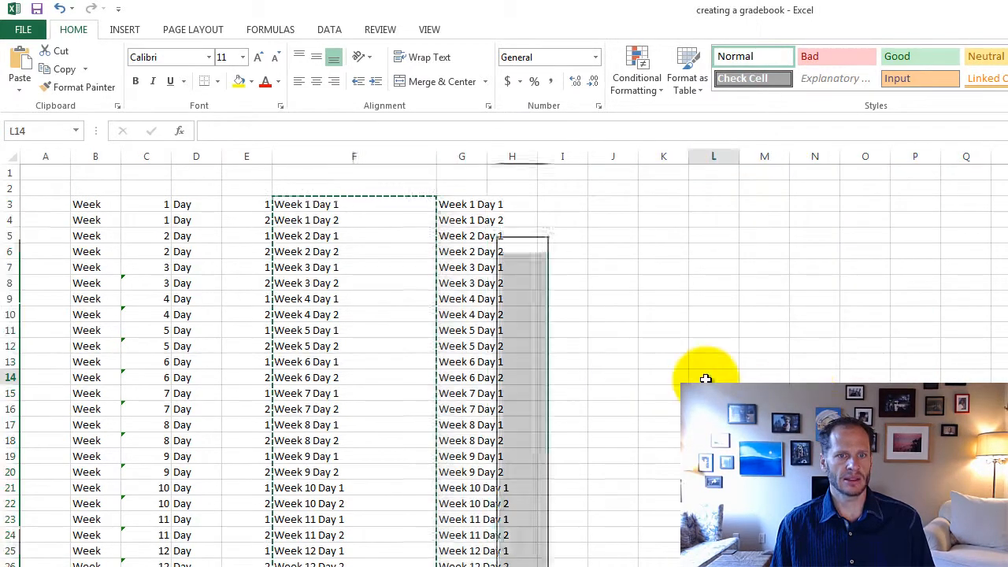
Step: Widen column G so the pasted labels fit, and end copy mode
{"action": "left_click_drag", "start_coordinate": [489, 153], "coordinate": [551, 182]}
{"action": "left_click", "coordinate": [549, 240]}
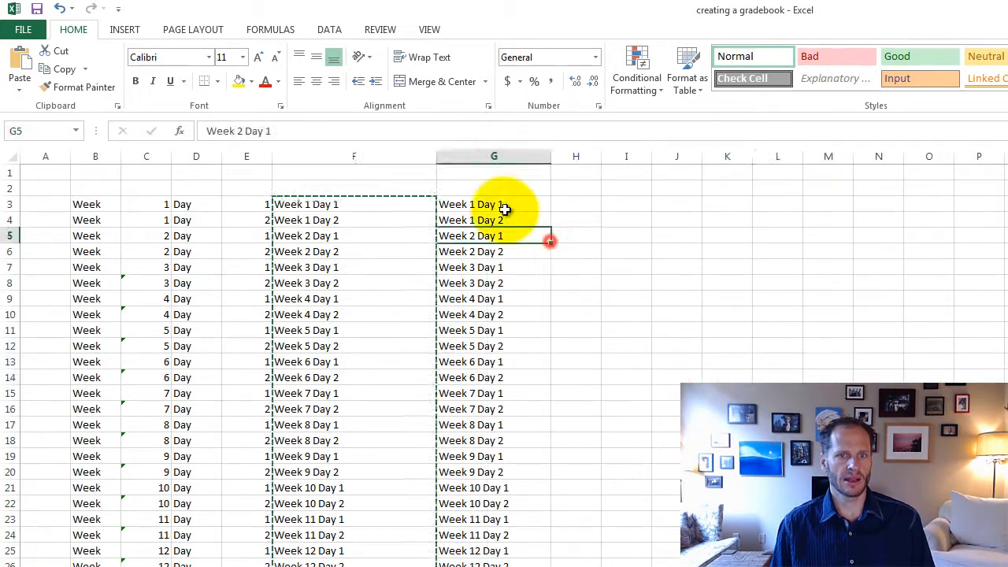
{"action": "left_click", "coordinate": [504, 203]}
{"action": "left_click", "coordinate": [480, 251]}
{"action": "key", "text": "Escape"}
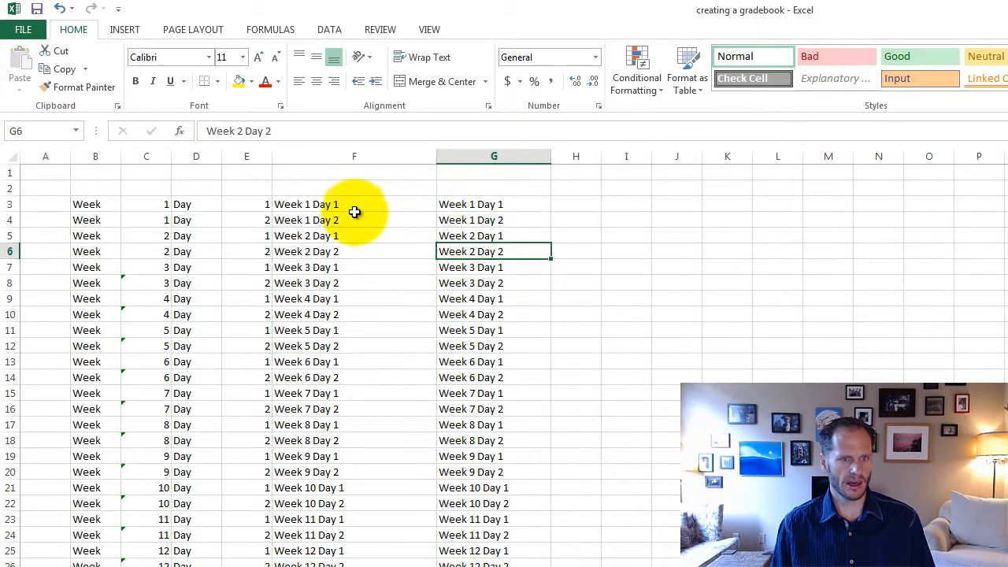
Step: Turn on Show Formulas to compare the formulas in column F with the plain values in column G, and turn it off again
{"action": "left_click", "coordinate": [358, 236]}
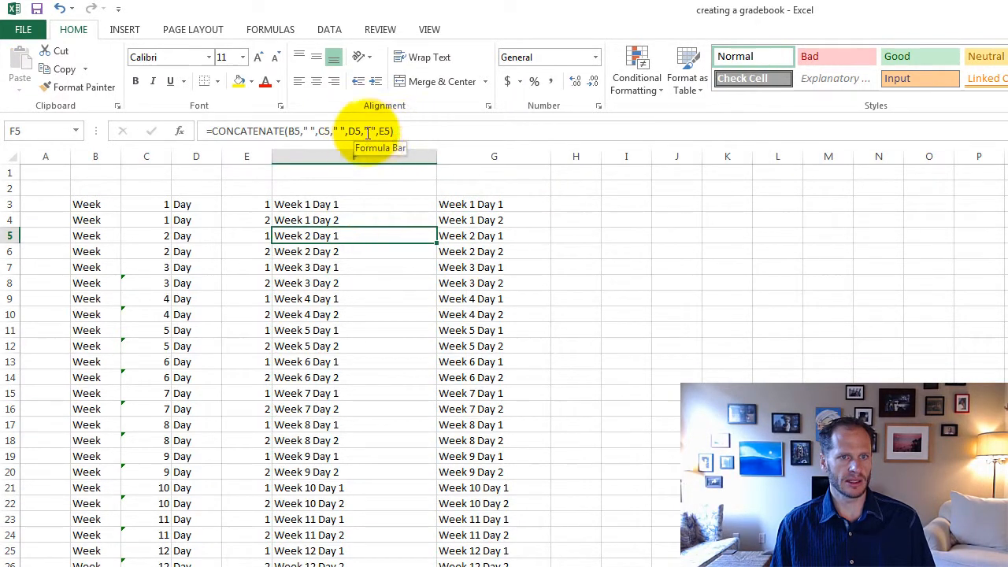
{"action": "left_click", "coordinate": [270, 29]}
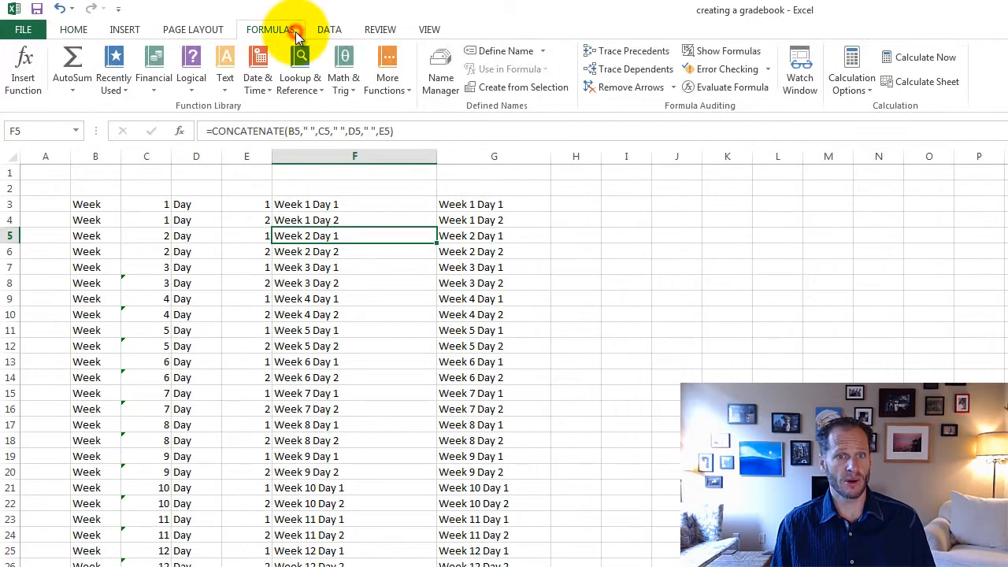
{"action": "left_click", "coordinate": [718, 55]}
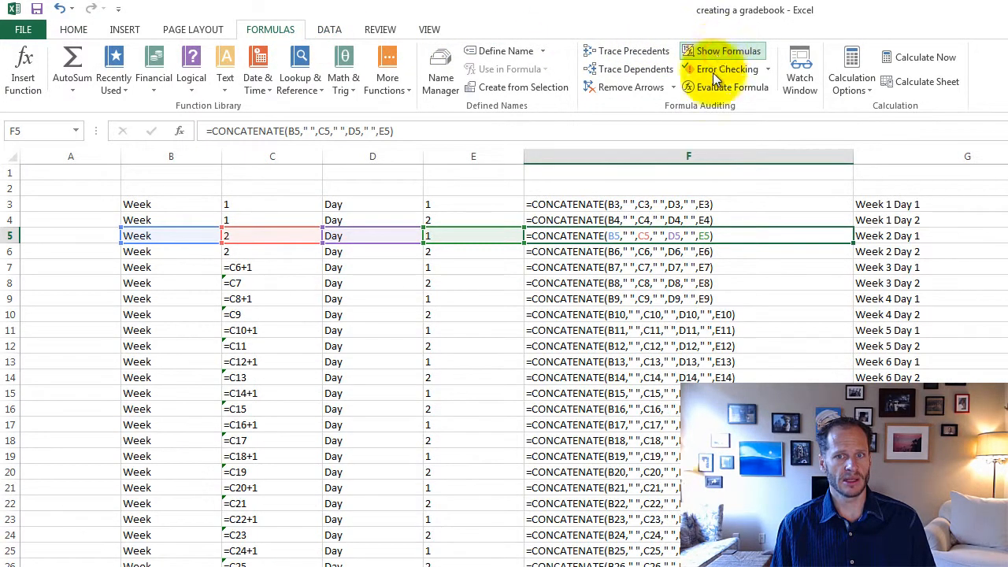
{"action": "left_click", "coordinate": [655, 220]}
{"action": "left_click", "coordinate": [663, 202]}
{"action": "left_click", "coordinate": [664, 235]}
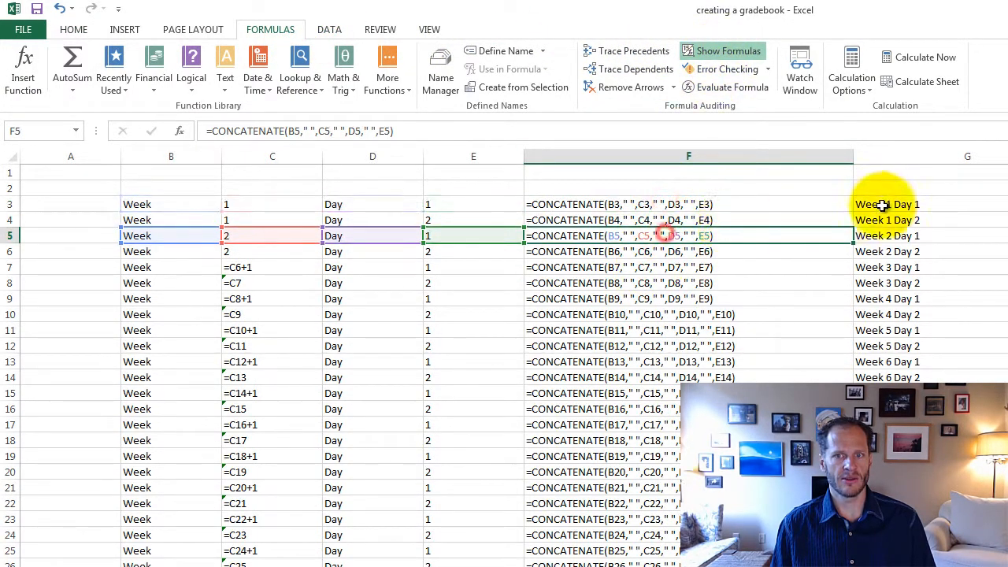
{"action": "left_click", "coordinate": [874, 204]}
{"action": "left_click", "coordinate": [900, 252]}
{"action": "left_click", "coordinate": [900, 344]}
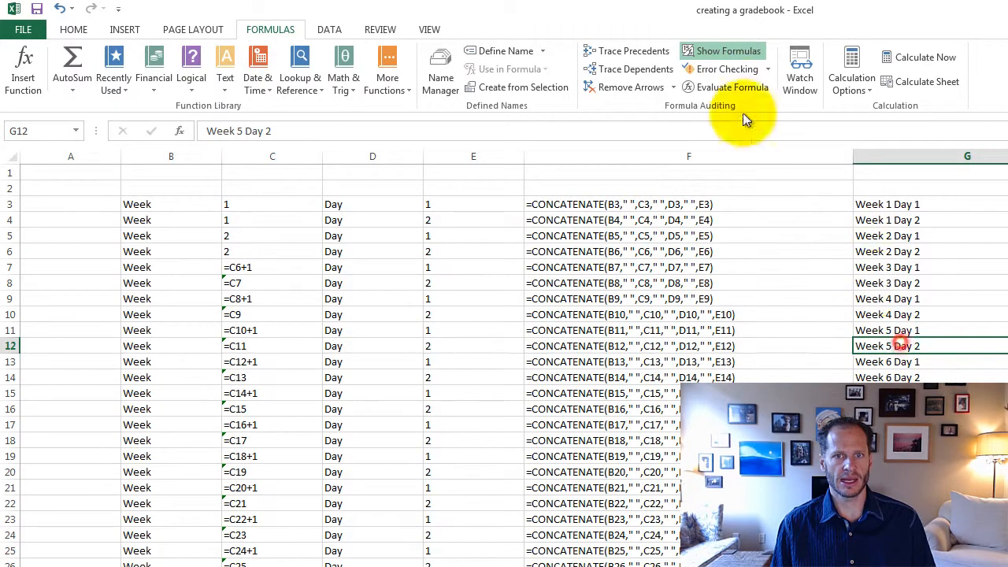
{"action": "left_click", "coordinate": [724, 49]}
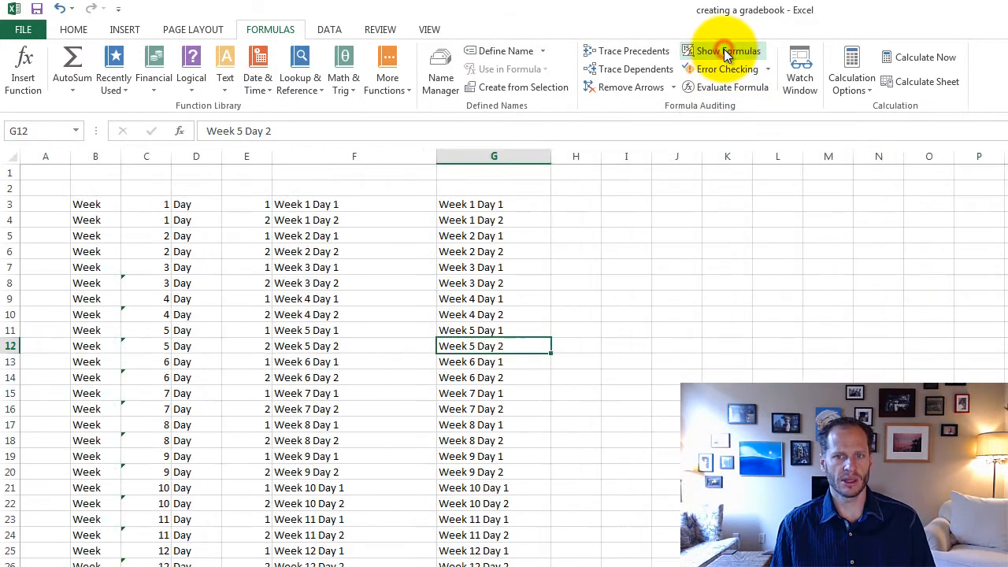
{"action": "left_click", "coordinate": [743, 251]}
Step: Check the Our Gradebook headings, return to Sheet4 and copy the plain text labels in G3:G38
{"action": "left_click", "coordinate": [516, 204]}
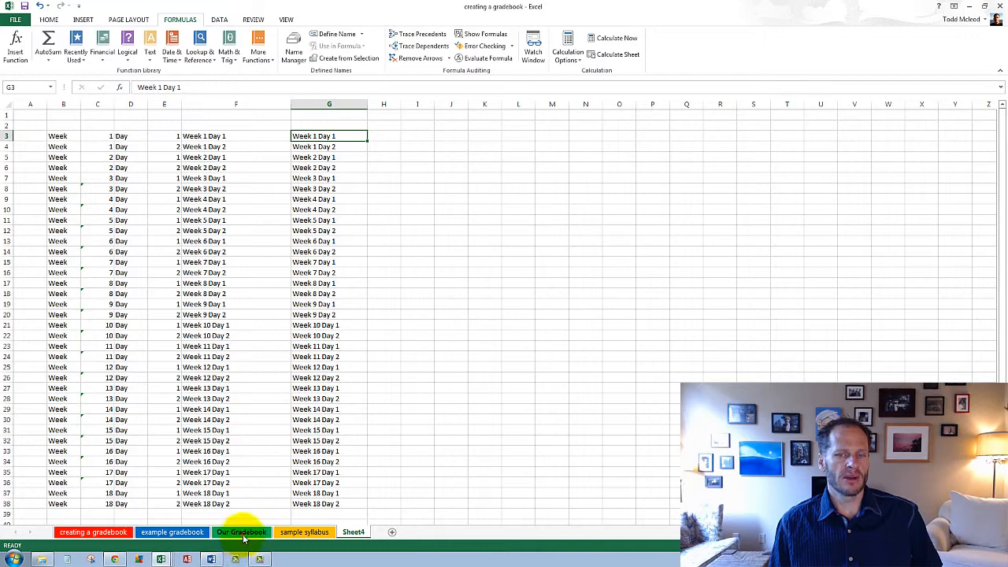
{"action": "left_click", "coordinate": [243, 534]}
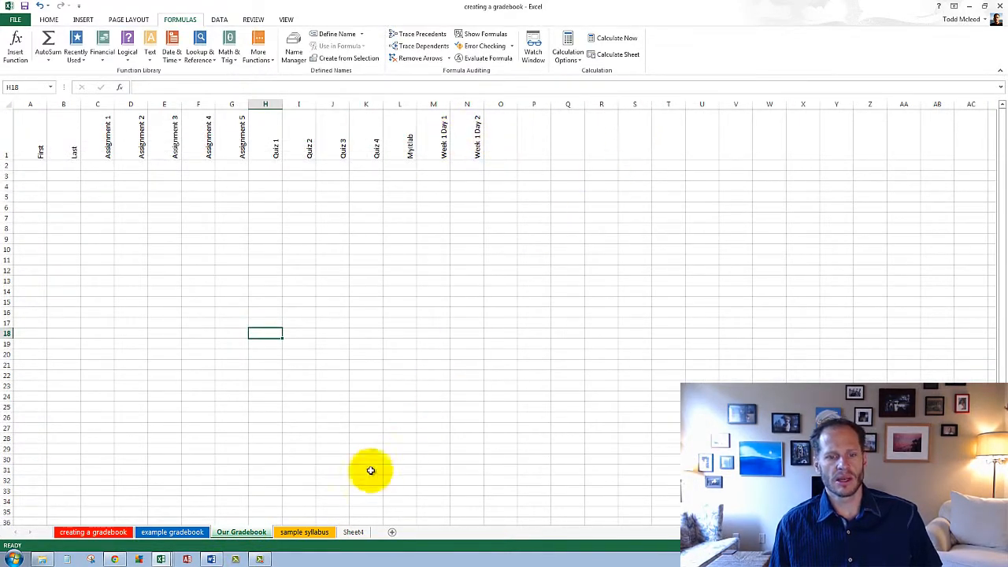
{"action": "left_click", "coordinate": [304, 533]}
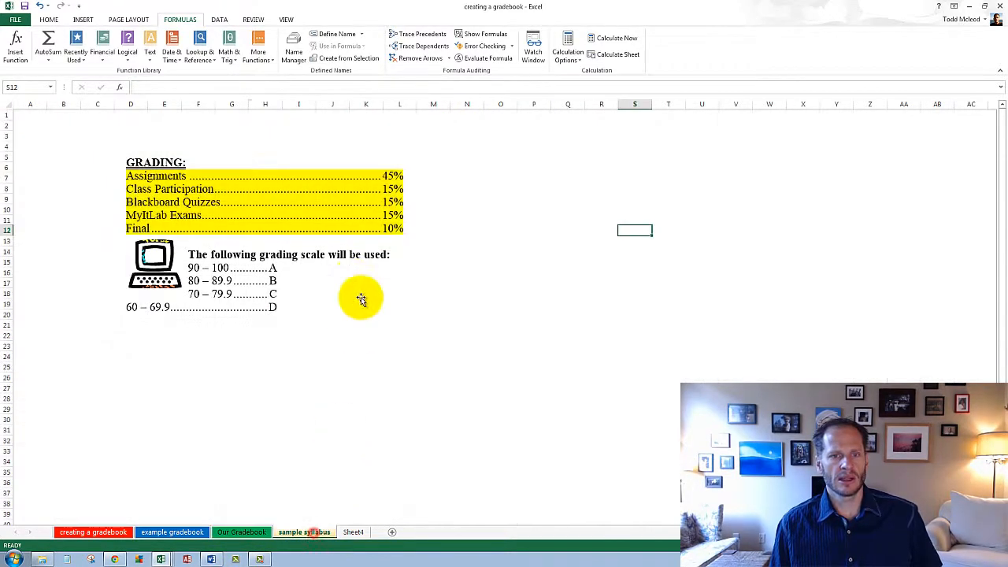
{"action": "left_click", "coordinate": [355, 533]}
{"action": "left_click_drag", "start_coordinate": [334, 137], "coordinate": [310, 511]}
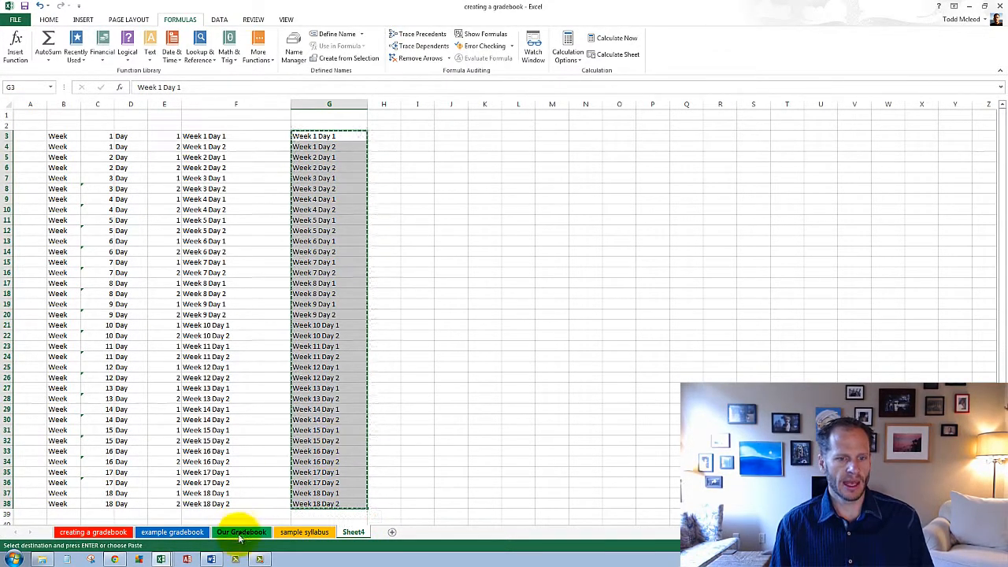
Step: Paste the copied week and day labels across row 1 starting at J1, using Paste Special with the Transpose option
{"action": "left_click", "coordinate": [446, 117]}
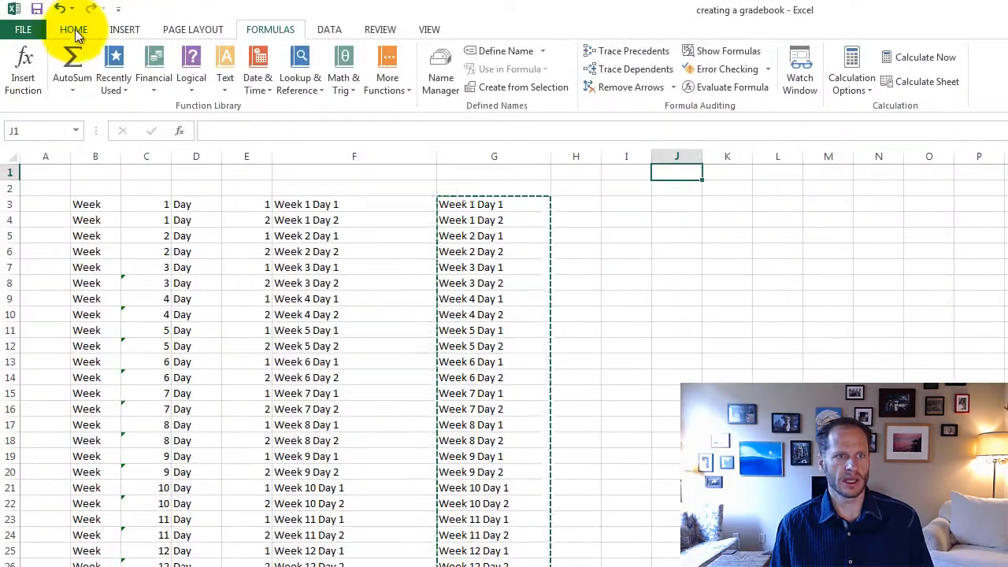
{"action": "left_click", "coordinate": [57, 23]}
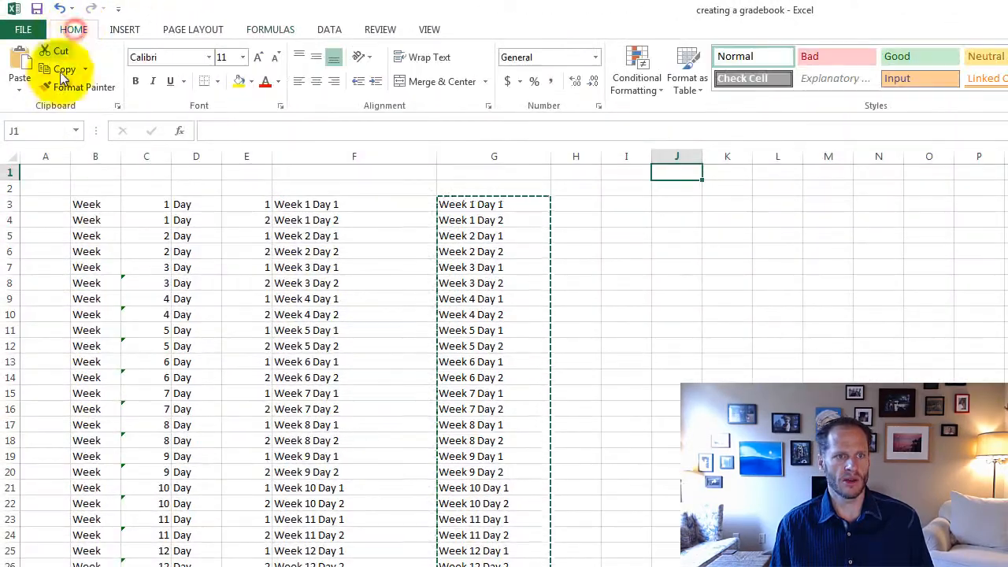
{"action": "left_click", "coordinate": [26, 92]}
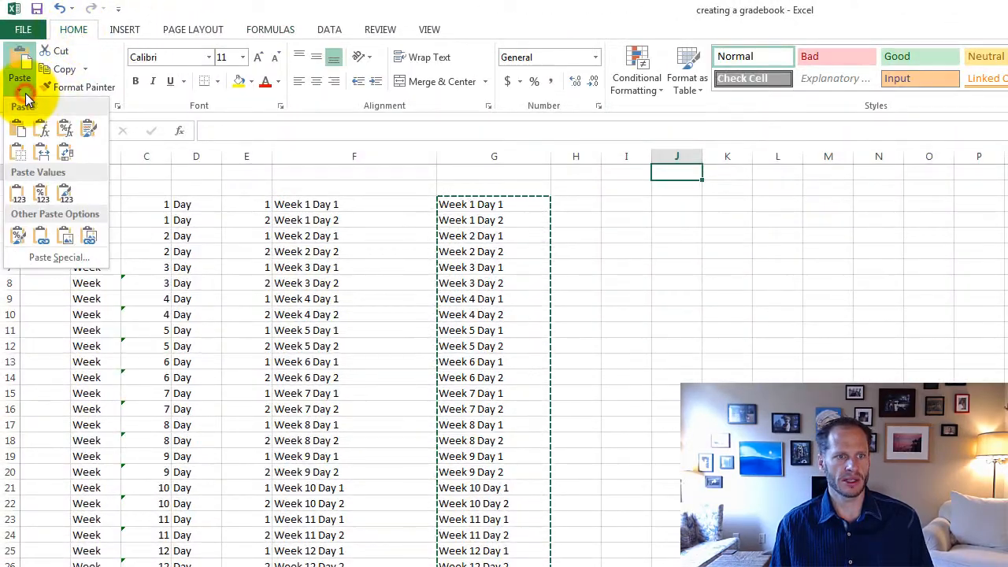
{"action": "left_click", "coordinate": [63, 262]}
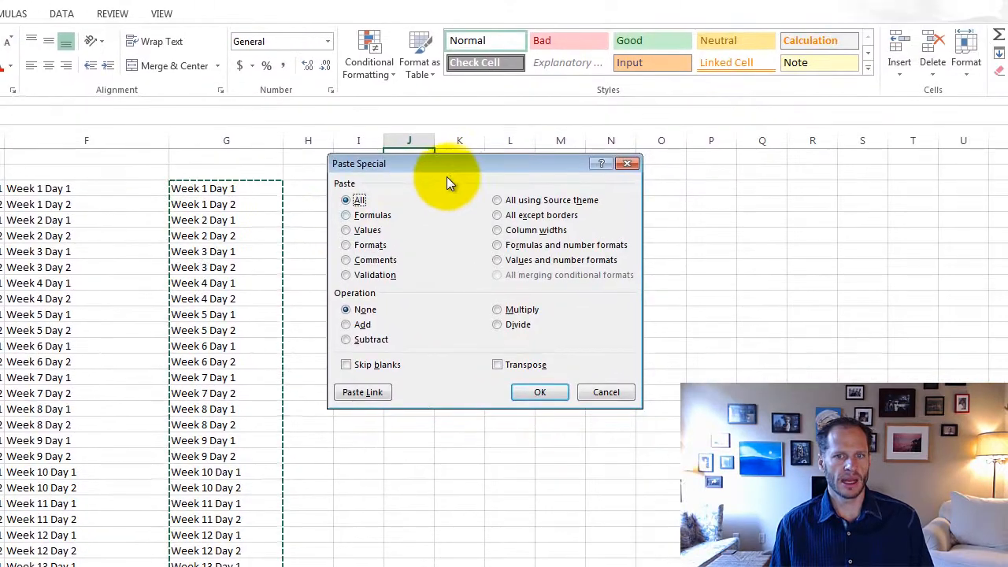
{"action": "left_click_drag", "start_coordinate": [453, 188], "coordinate": [442, 237]}
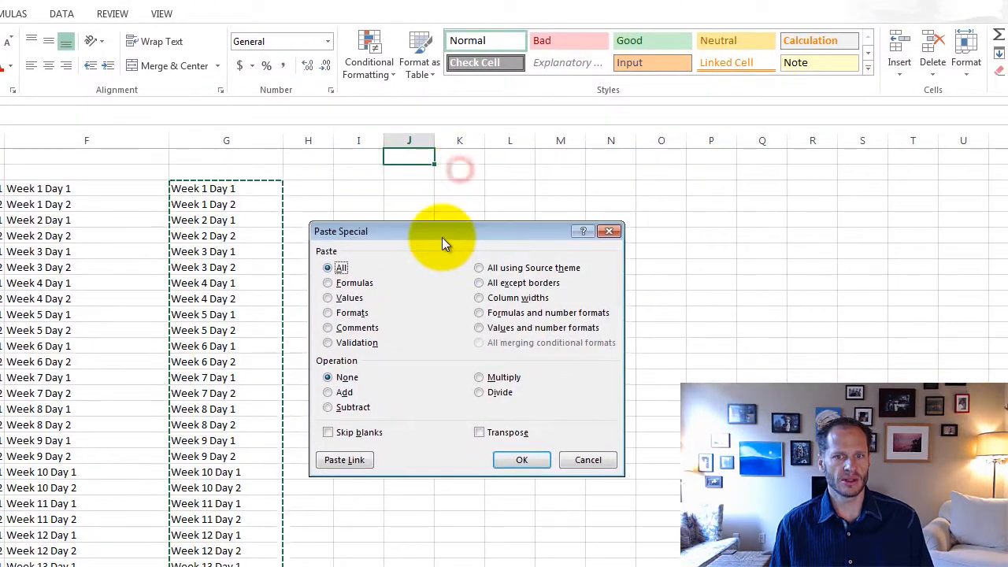
{"action": "left_click", "coordinate": [479, 434]}
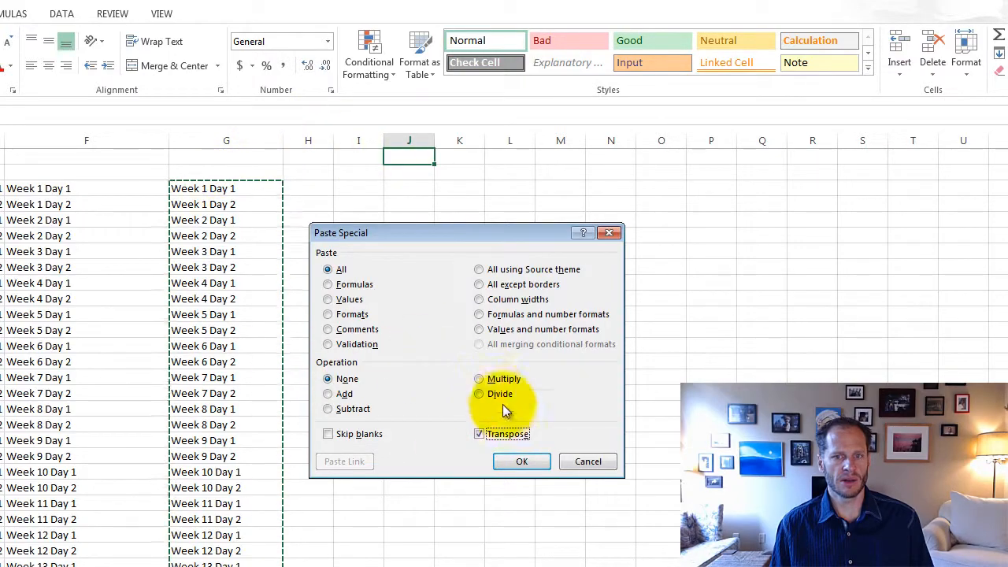
{"action": "left_click", "coordinate": [523, 462]}
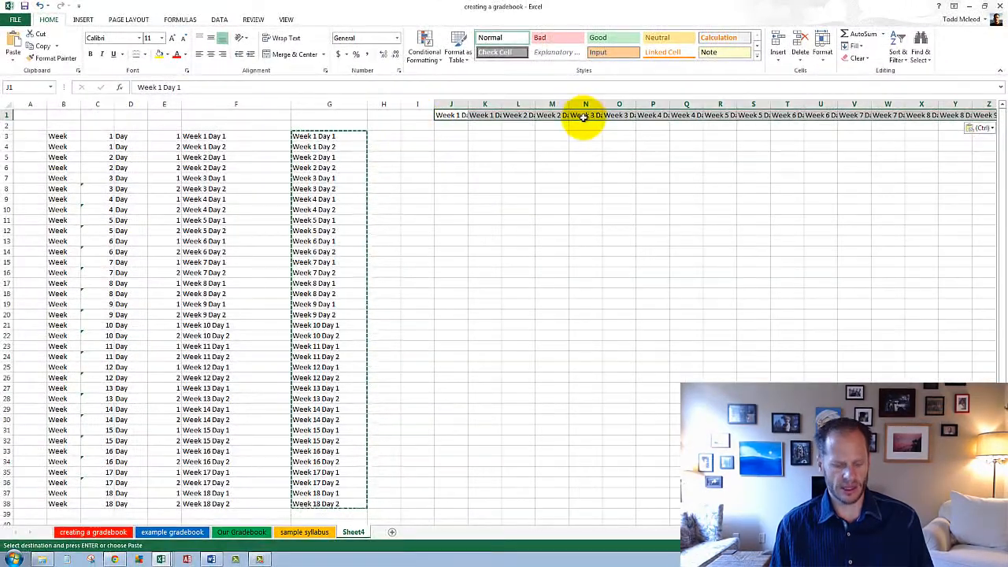
Step: Copy the transposed label row, switch to Our Gradebook and clear the existing Week 1 headings in M1:N1
{"action": "key", "text": "ctrl+c"}
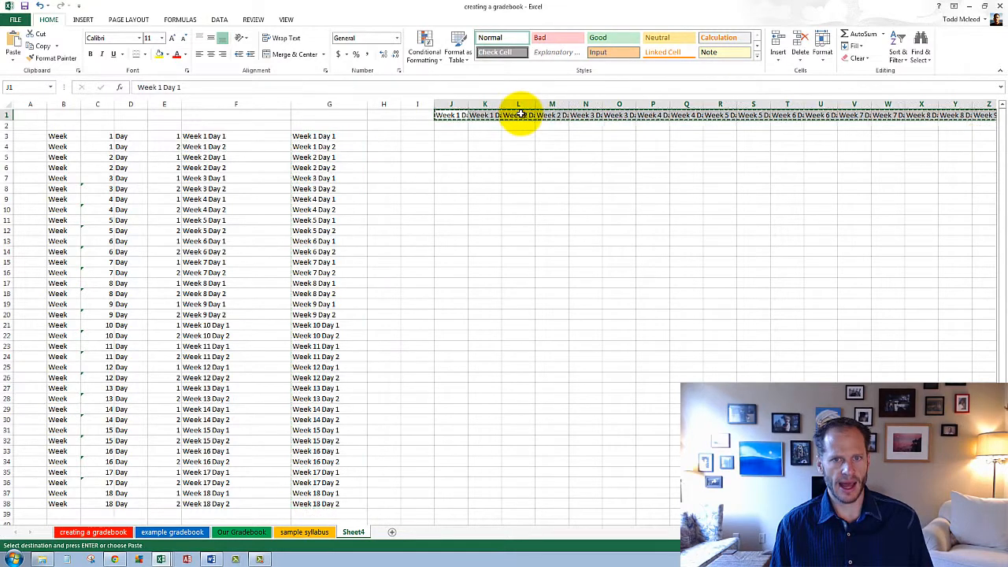
{"action": "left_click", "coordinate": [243, 532]}
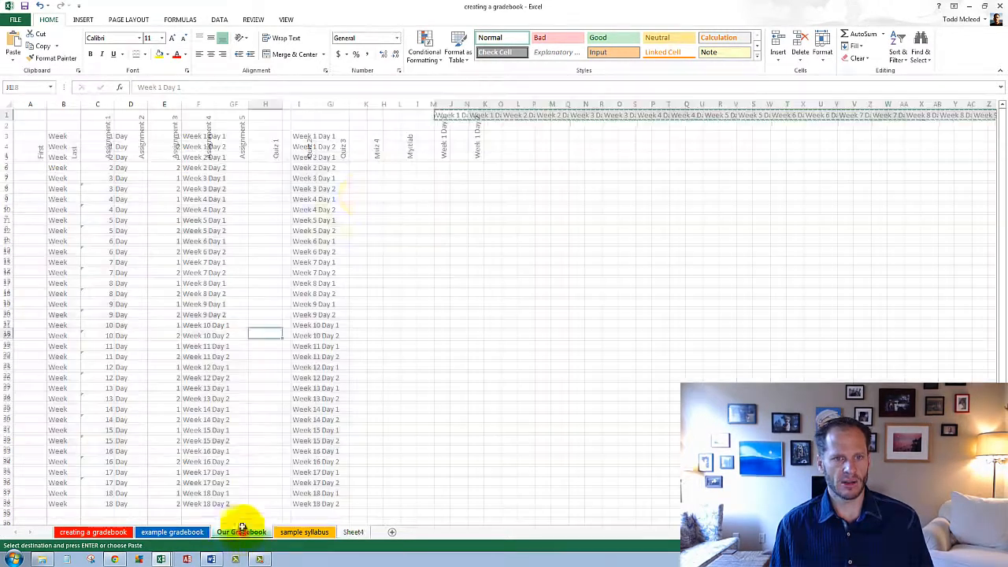
{"action": "left_click", "coordinate": [431, 148]}
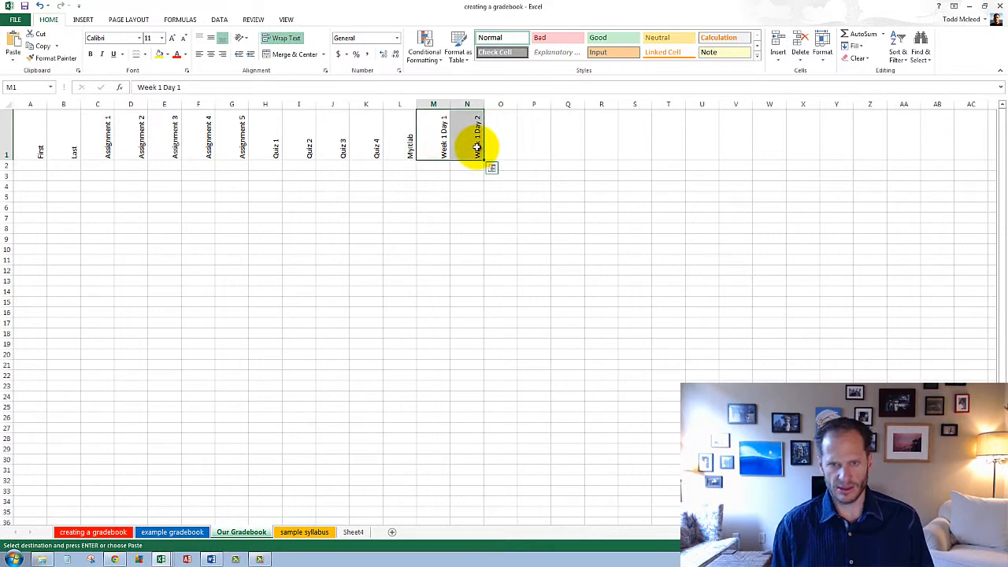
{"action": "key", "text": "Down"}
{"action": "key", "text": "Left"}
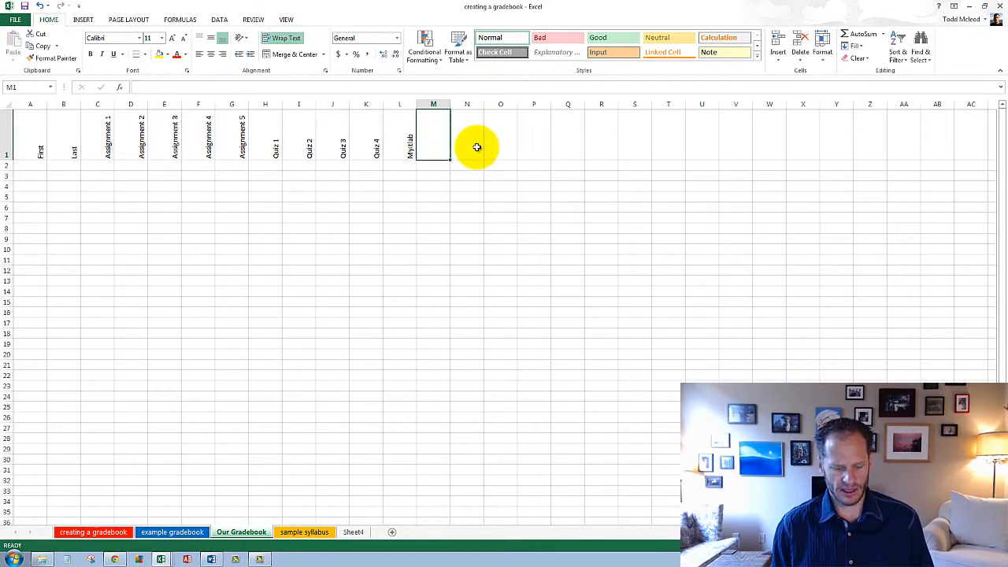
Step: Copy the transposed label row from Sheet4 again and paste it into Our Gradebook starting at M1
{"action": "left_click", "coordinate": [353, 532]}
{"action": "key", "text": "ctrl+c"}
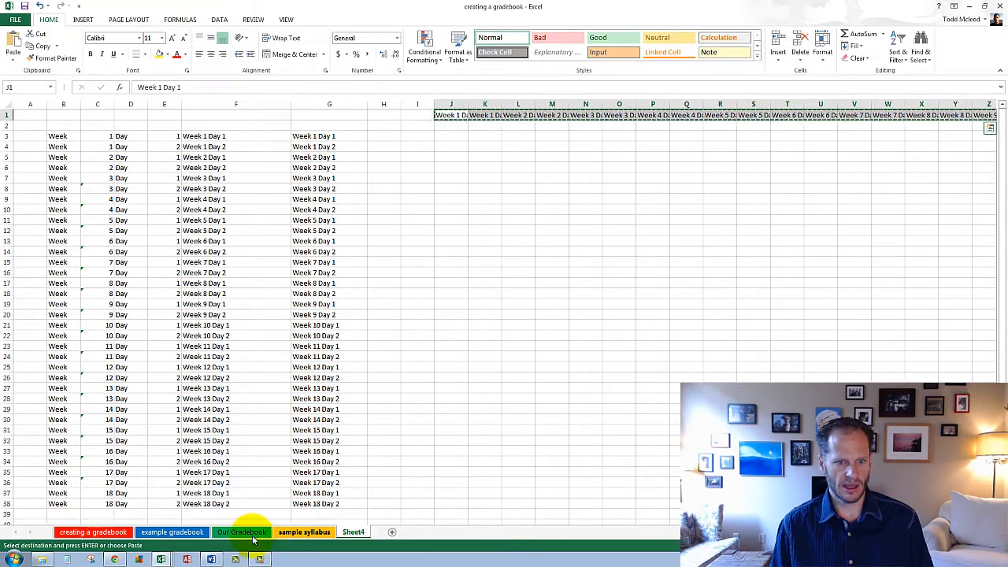
{"action": "left_click", "coordinate": [254, 533]}
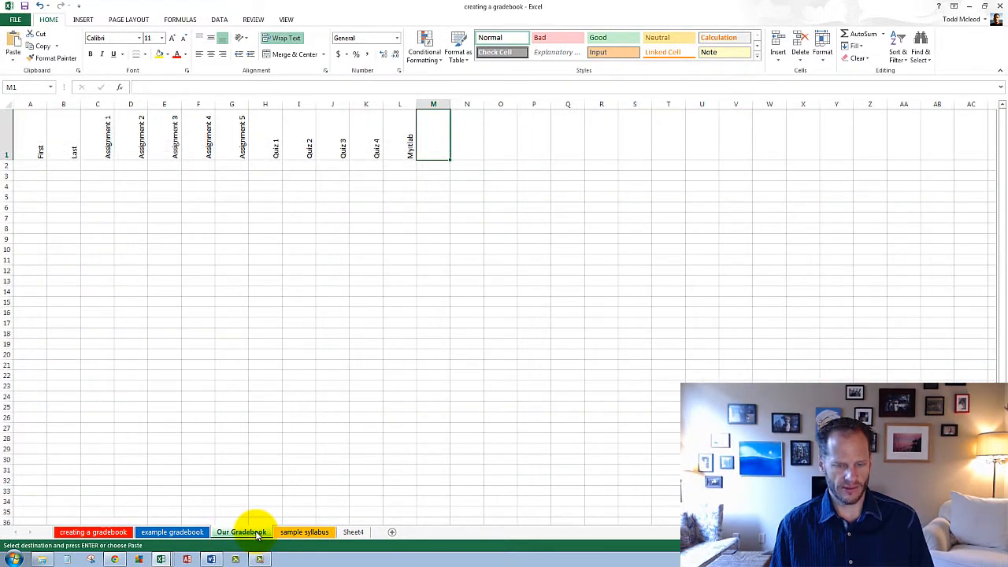
{"action": "key", "text": "ctrl+v"}
{"action": "left_click", "coordinate": [367, 389]}
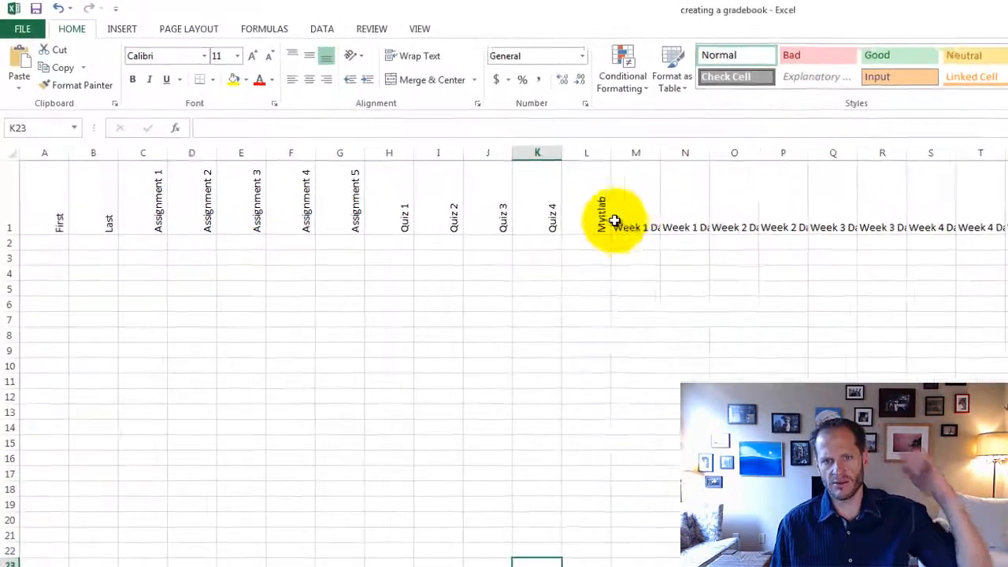
Step: Copy the vertical text formatting of the MyItlab heading in L1 onto all the week and day headings with Format Painter
{"action": "left_click", "coordinate": [409, 147]}
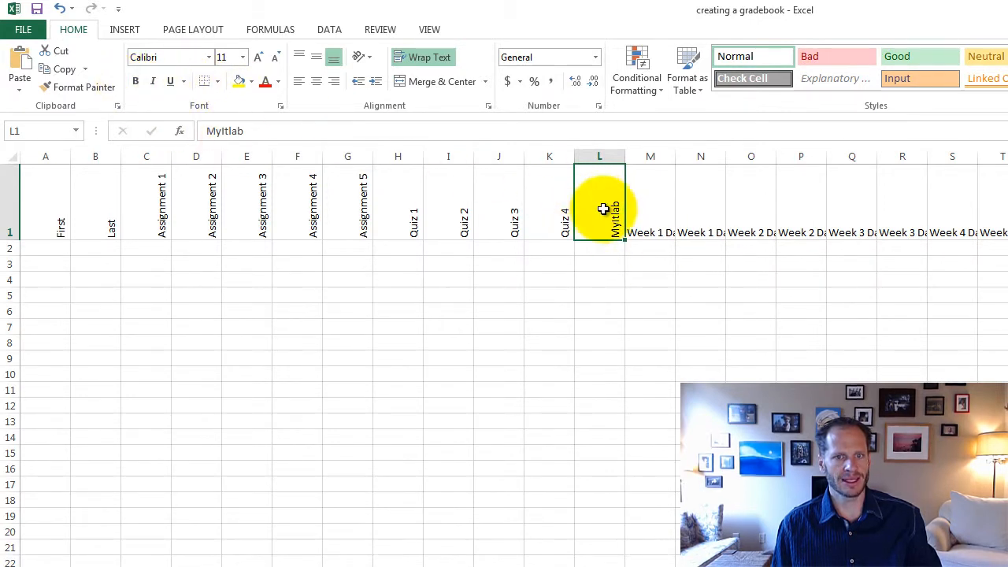
{"action": "left_click", "coordinate": [79, 87]}
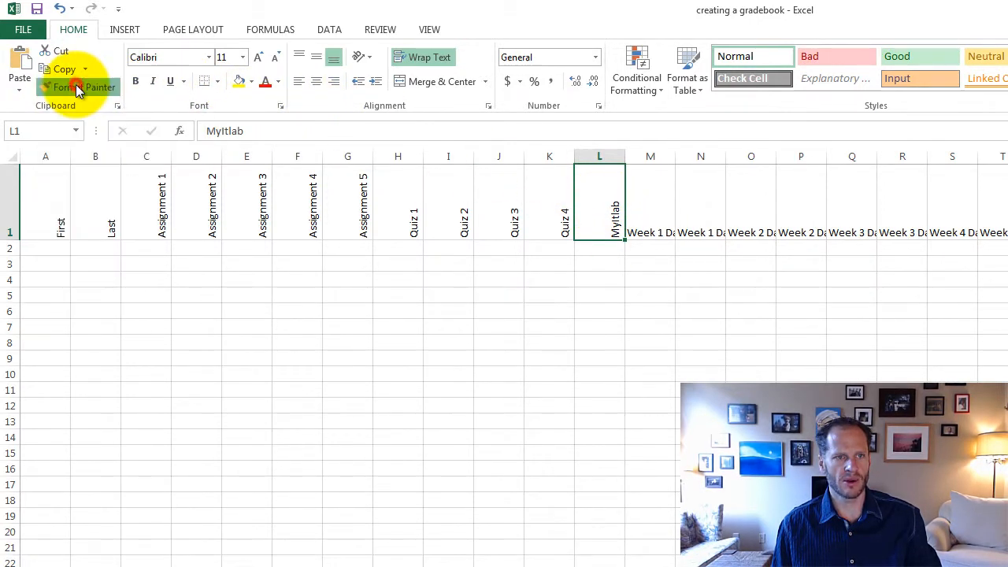
{"action": "left_click", "coordinate": [644, 213]}
{"action": "mouse_move", "coordinate": [693, 212]}
{"action": "left_mouse_down"}
{"action": "mouse_move", "coordinate": [983, 168]}
{"action": "mouse_move", "coordinate": [981, 84]}
{"action": "mouse_move", "coordinate": [1004, 82]}
{"action": "mouse_move", "coordinate": [1005, 93]}
{"action": "left_mouse_up"}
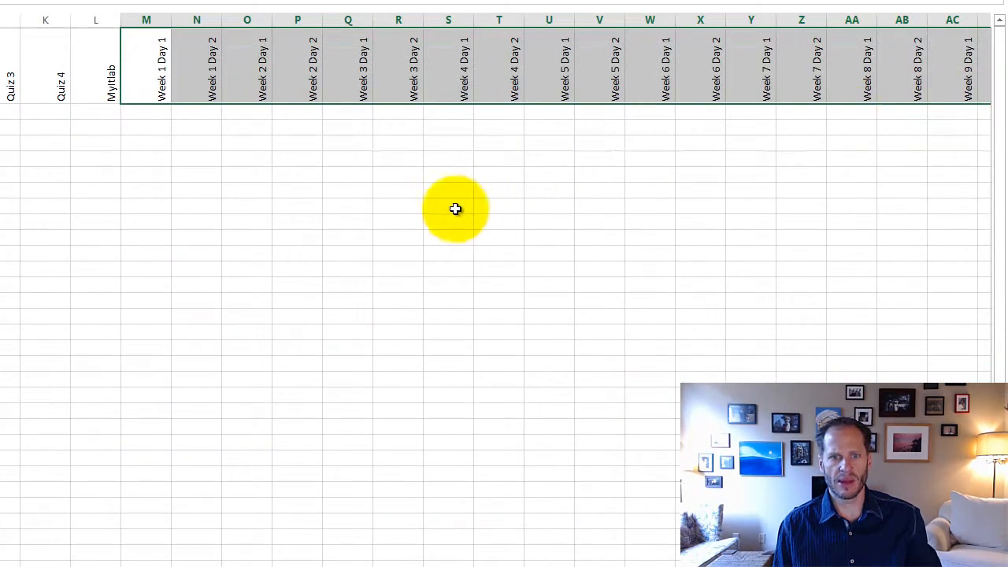
{"action": "left_click", "coordinate": [455, 210]}
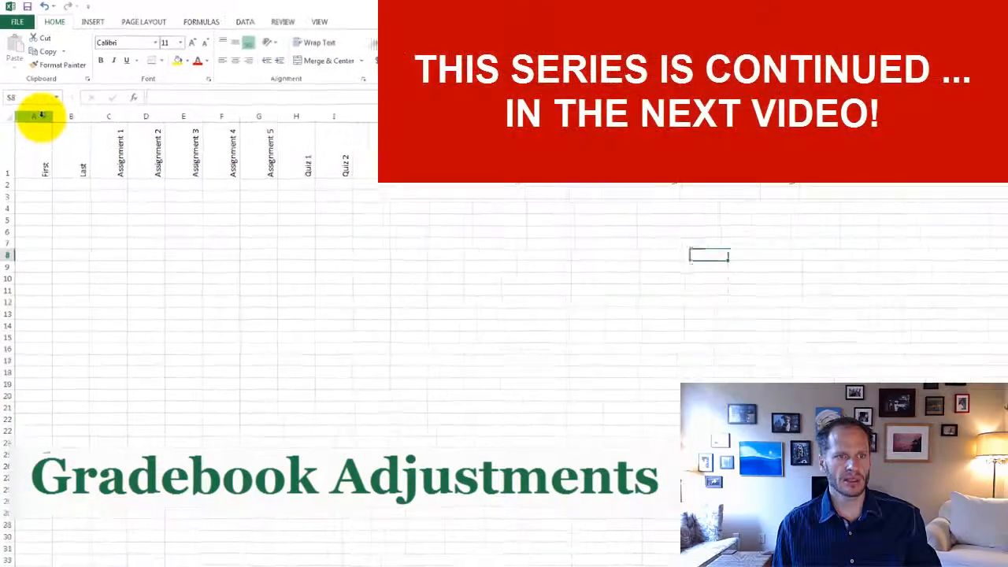
Step: Select the gradebook columns from A through the last week and day heading
{"action": "left_click_drag", "start_coordinate": [39, 116], "coordinate": [1007, 116]}
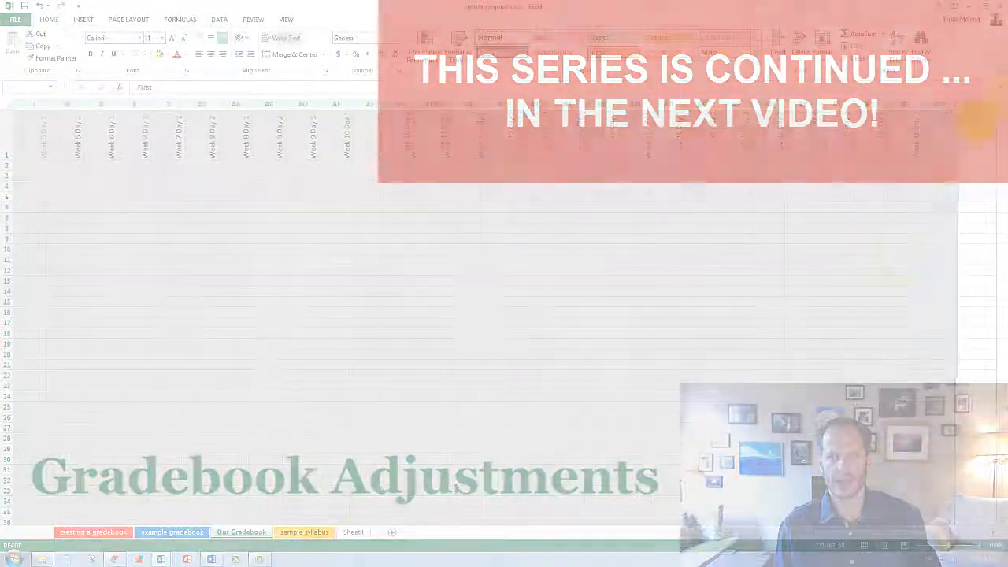